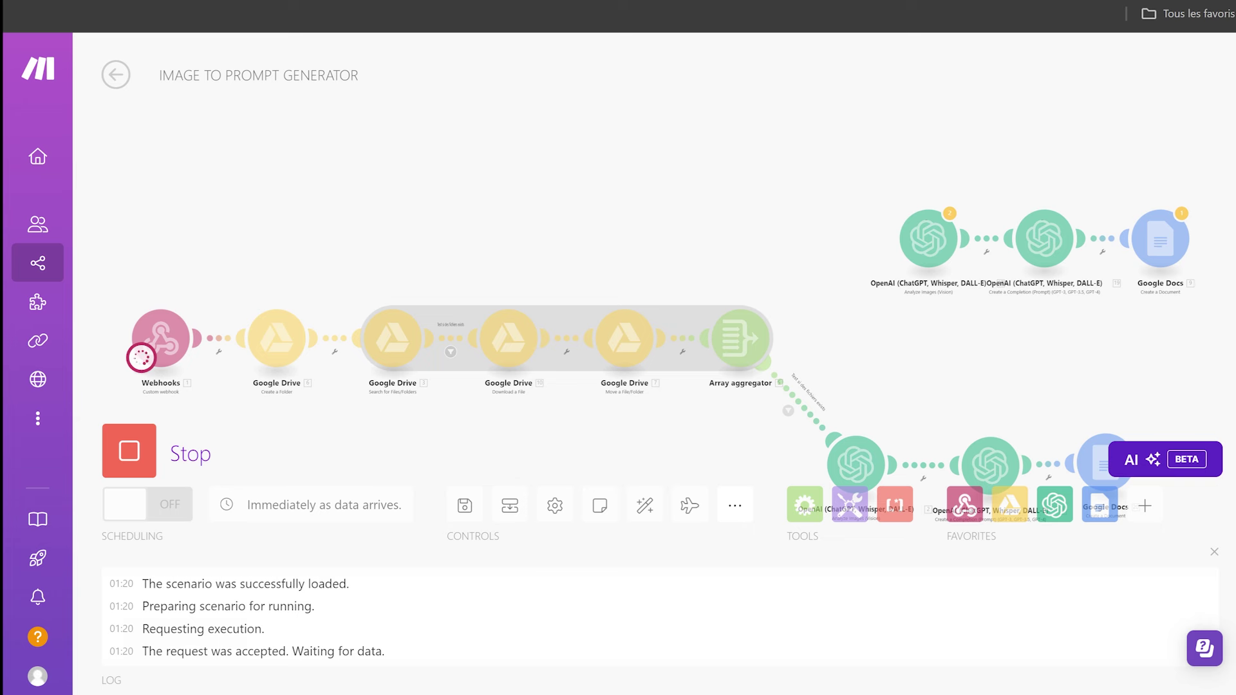
- Switch to File Explorer and launch the LANCER LA GENERATION shortcut to trigger the waiting scenario, accepting the security warning
{"action": "left_click", "coordinate": [1215, 552]}
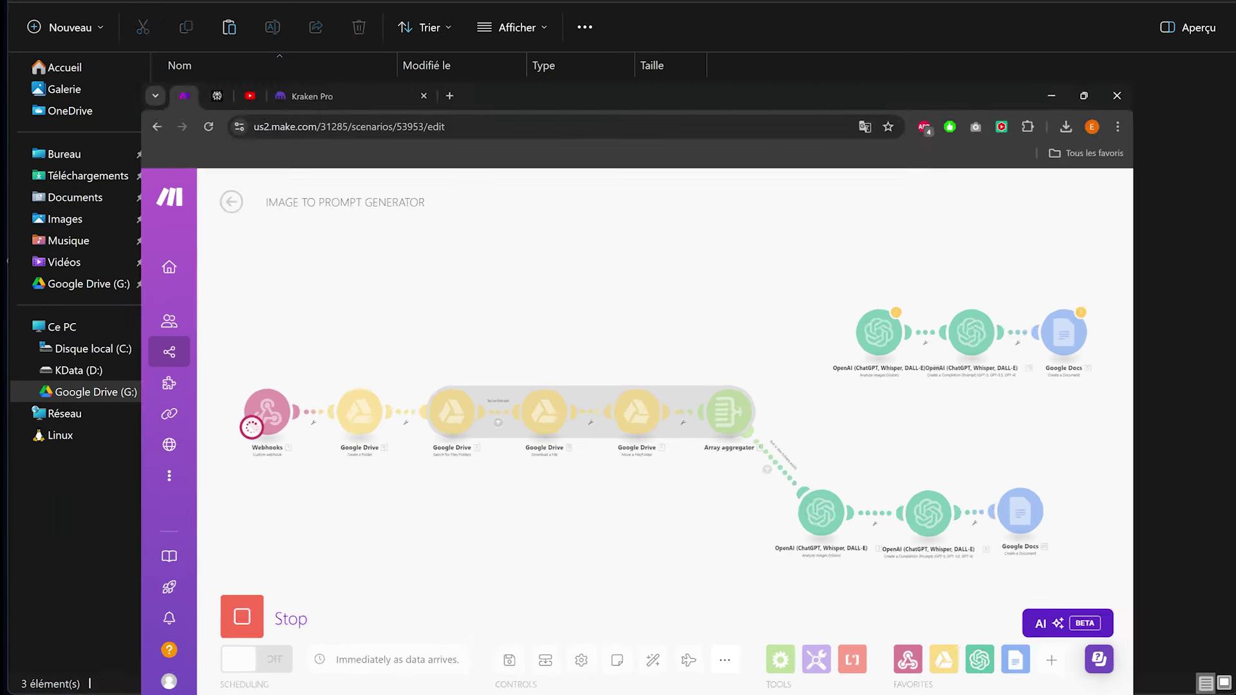
{"action": "key", "text": "alt+Tab"}
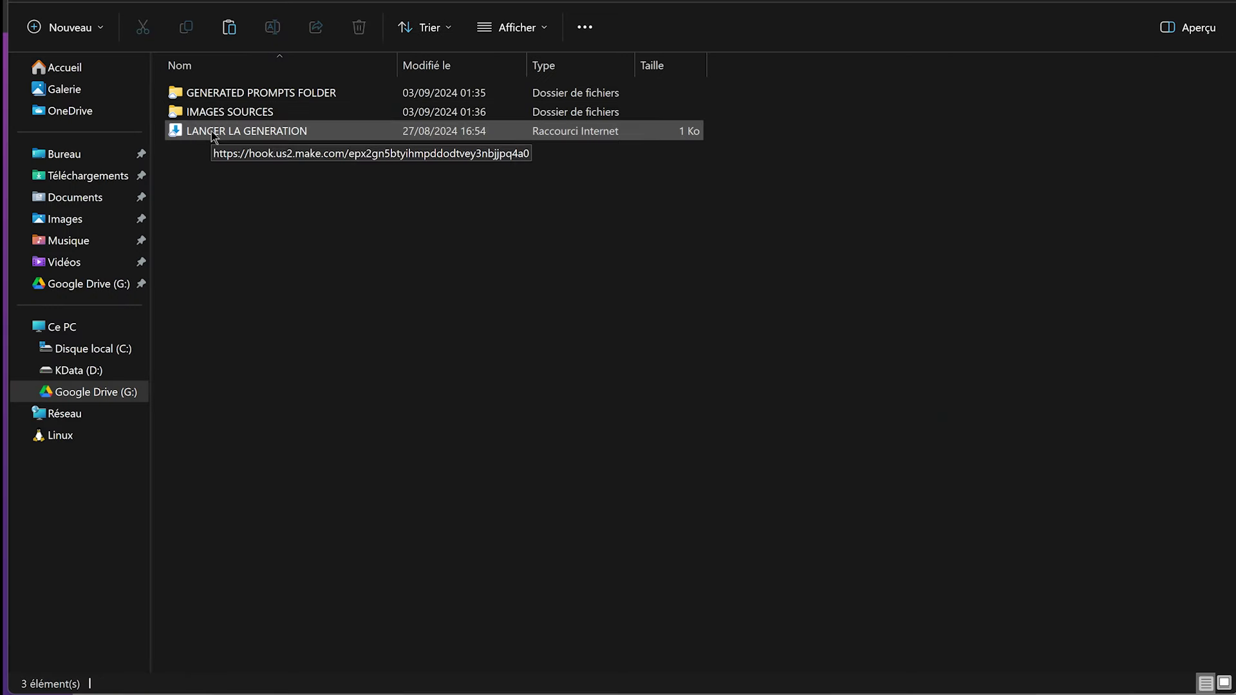
{"action": "double_click", "coordinate": [250, 135]}
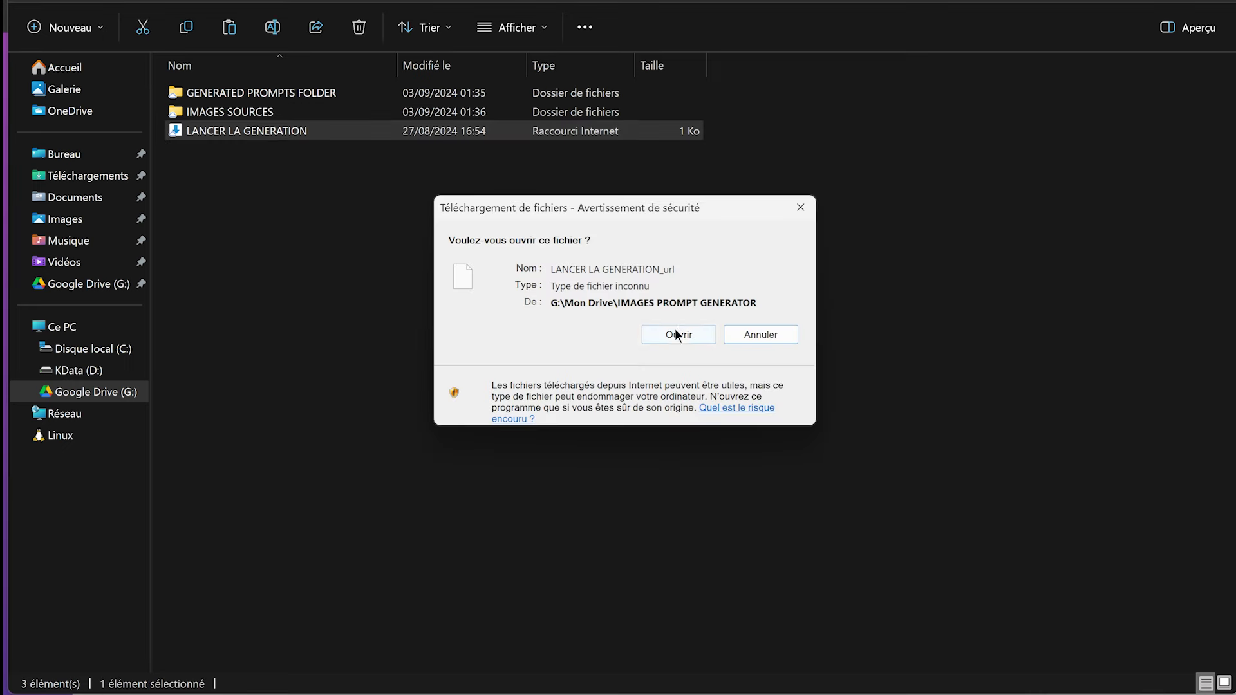
{"action": "left_click", "coordinate": [676, 335]}
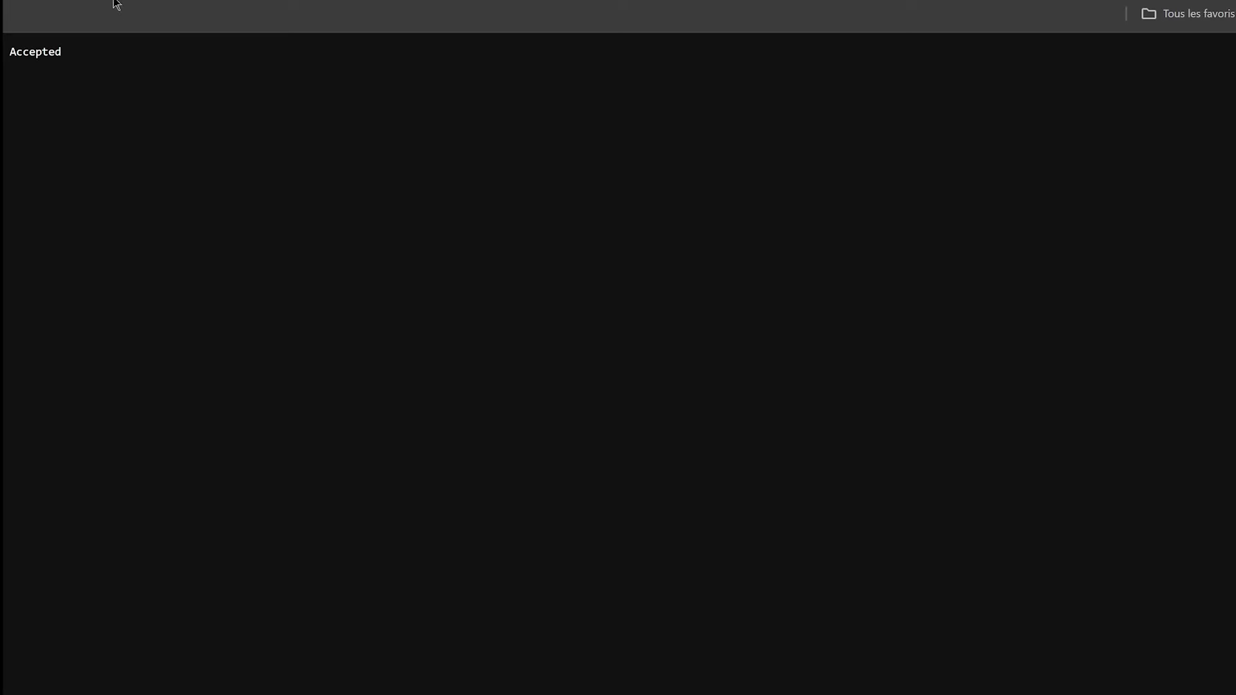
- Return to the IMAGE TO PROMPT GENERATOR scenario and follow its run through the OpenAI modules to the Google Docs module
{"action": "left_click", "coordinate": [128, 1]}
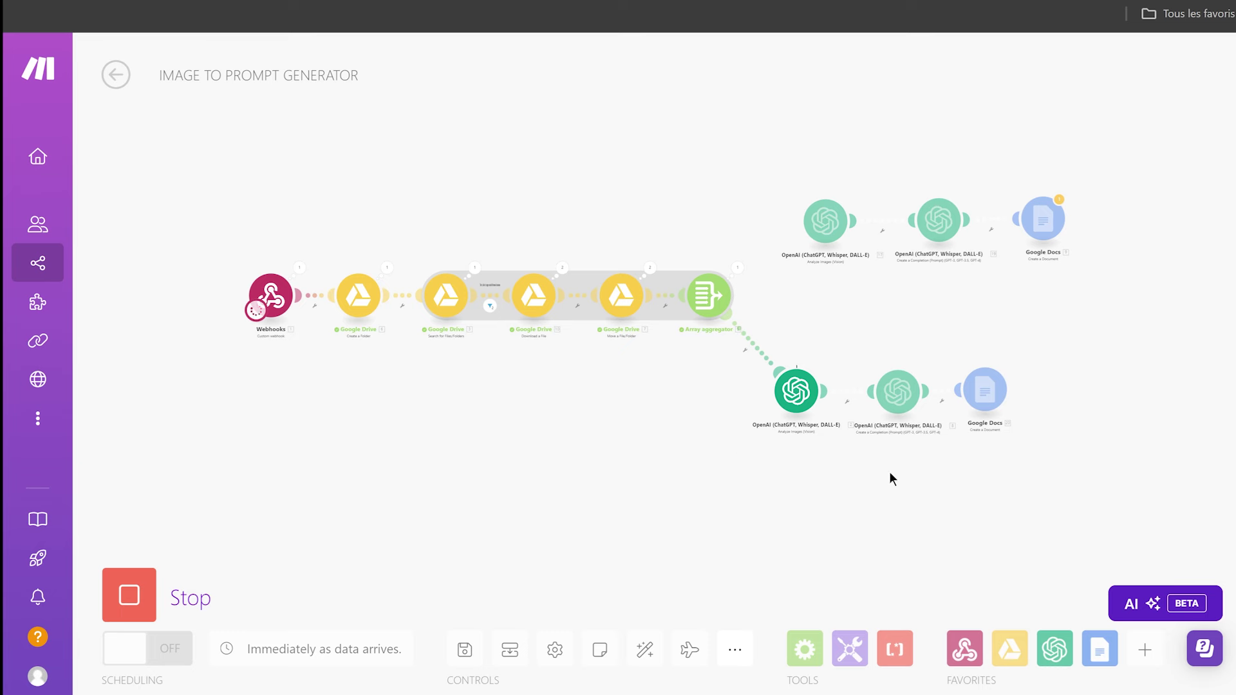
{"action": "scroll", "coordinate": [918, 473], "scroll_direction": "up", "scroll_amount": 5}
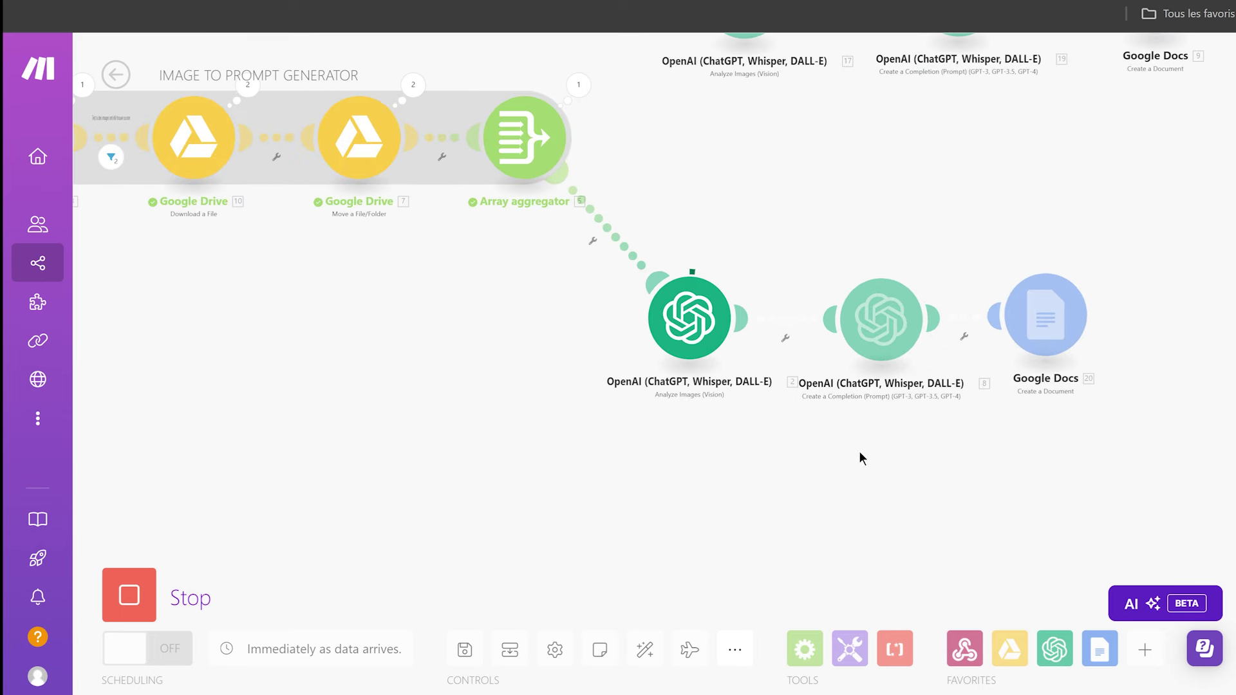
{"action": "scroll", "coordinate": [860, 458], "scroll_direction": "up", "scroll_amount": 3}
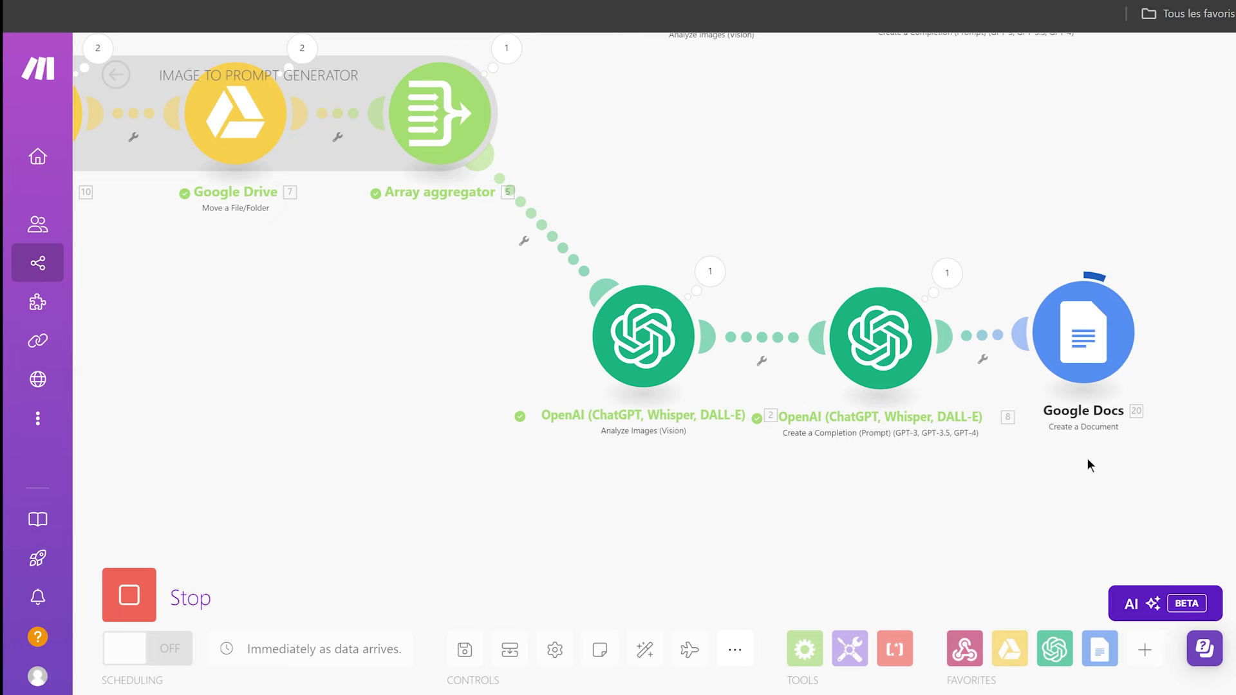
{"action": "scroll", "coordinate": [976, 460], "scroll_direction": "down", "scroll_amount": 5}
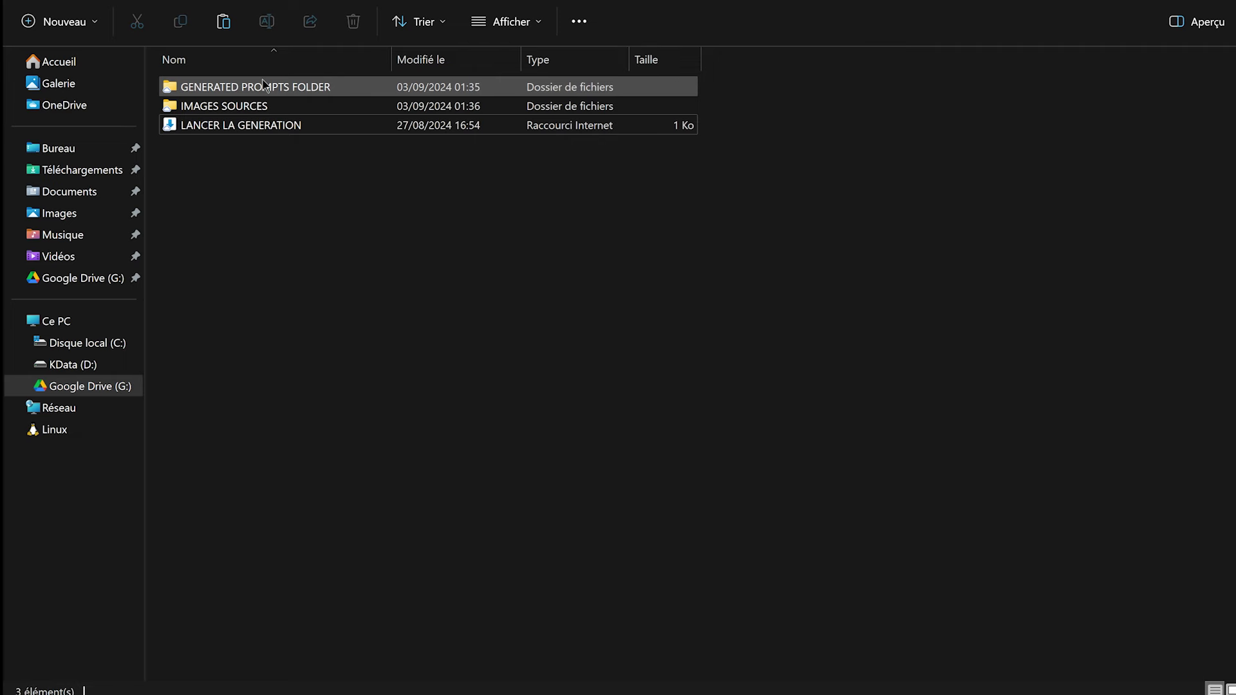
- Open the newly generated folder inside GENERATED PROMPTS FOLDER and read the image prompts in its ScreenshotPrompt document
{"action": "left_click", "coordinate": [321, 87]}
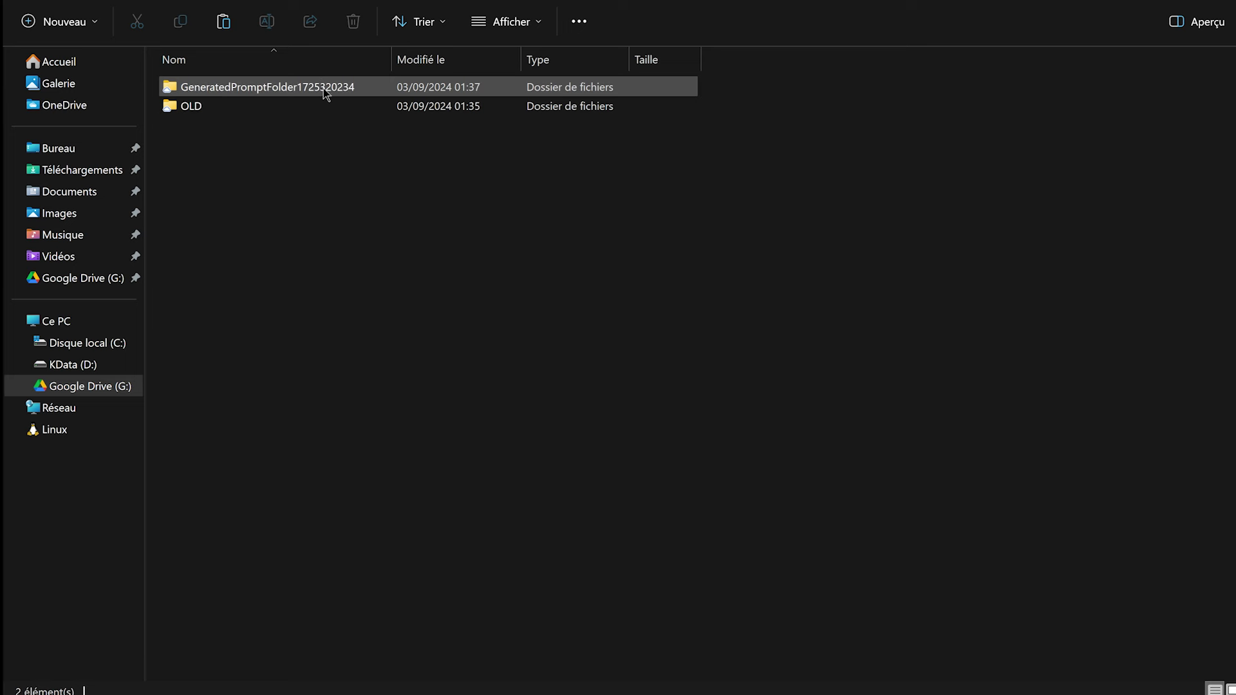
{"action": "double_click", "coordinate": [357, 87]}
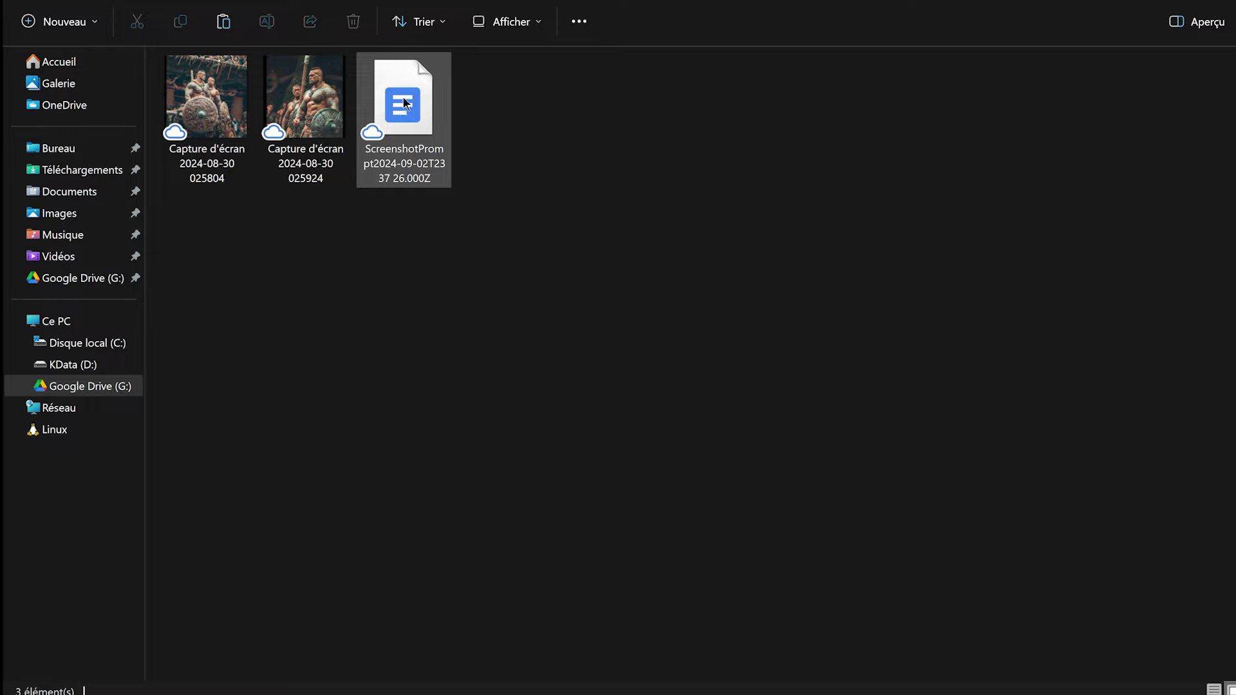
{"action": "double_click", "coordinate": [403, 101]}
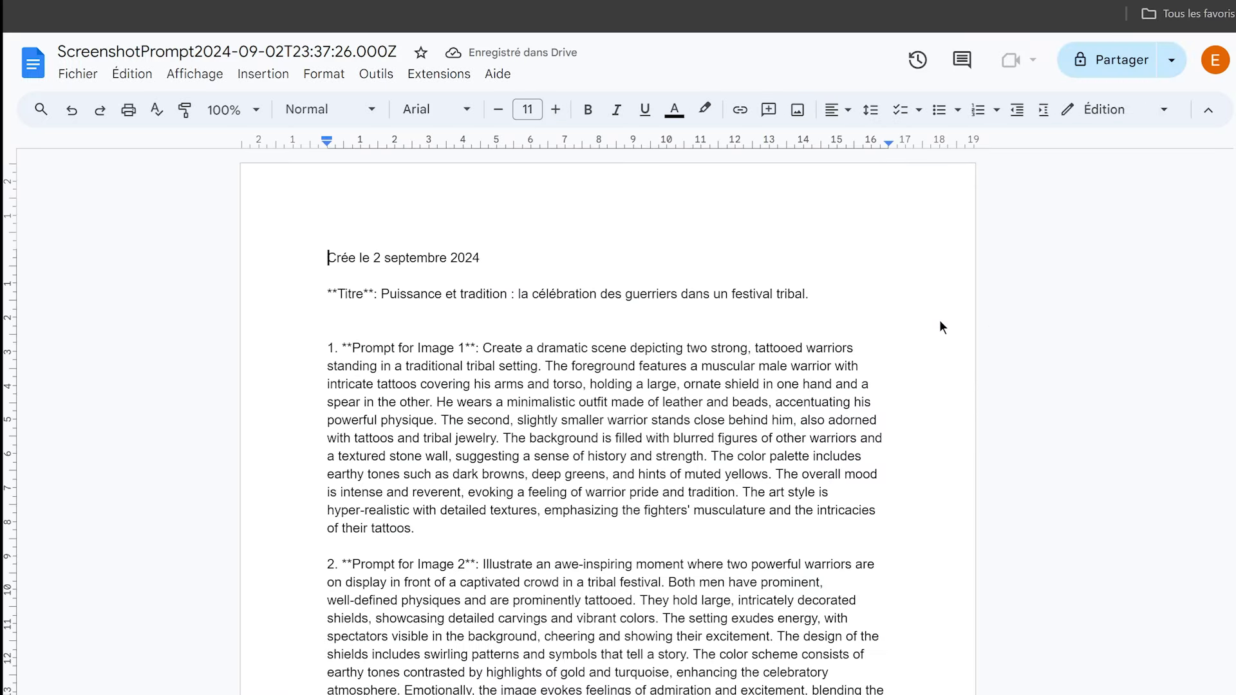
{"action": "scroll", "coordinate": [893, 324], "scroll_direction": "down", "scroll_amount": 3}
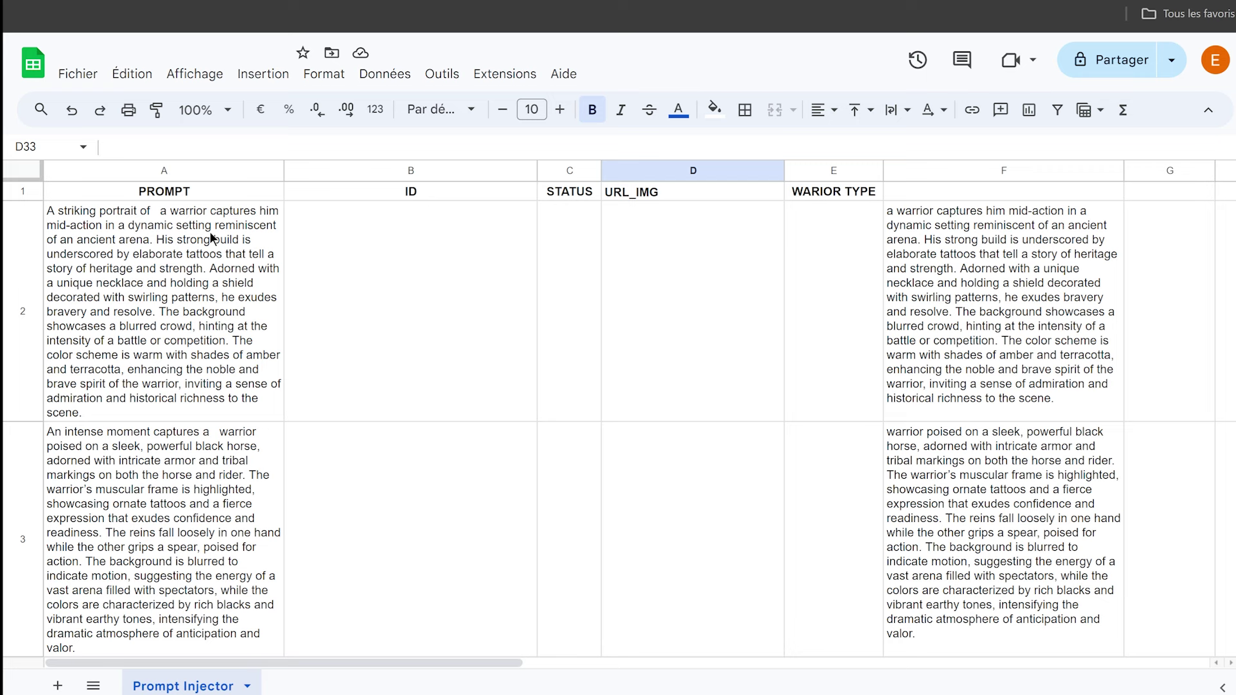
- In the Prompt Injector sheet, enter Viking as the WARIOR TYPE in cell E2
{"action": "left_click", "coordinate": [823, 251]}
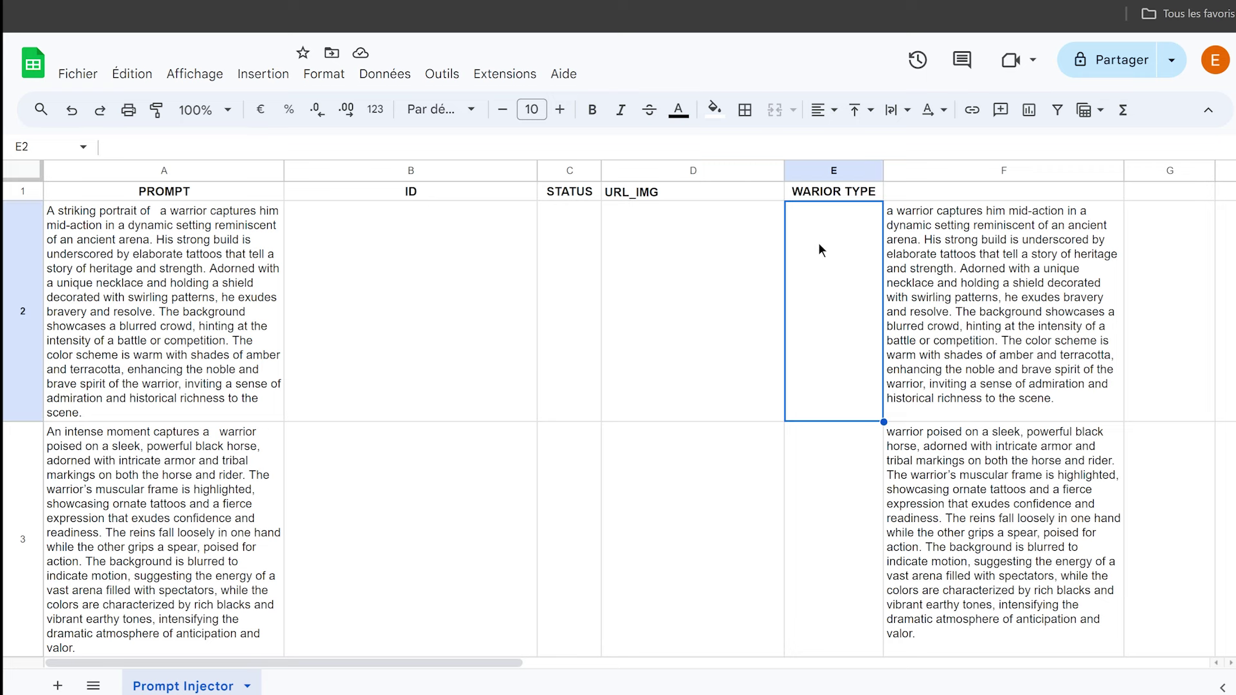
{"action": "double_click", "coordinate": [819, 245]}
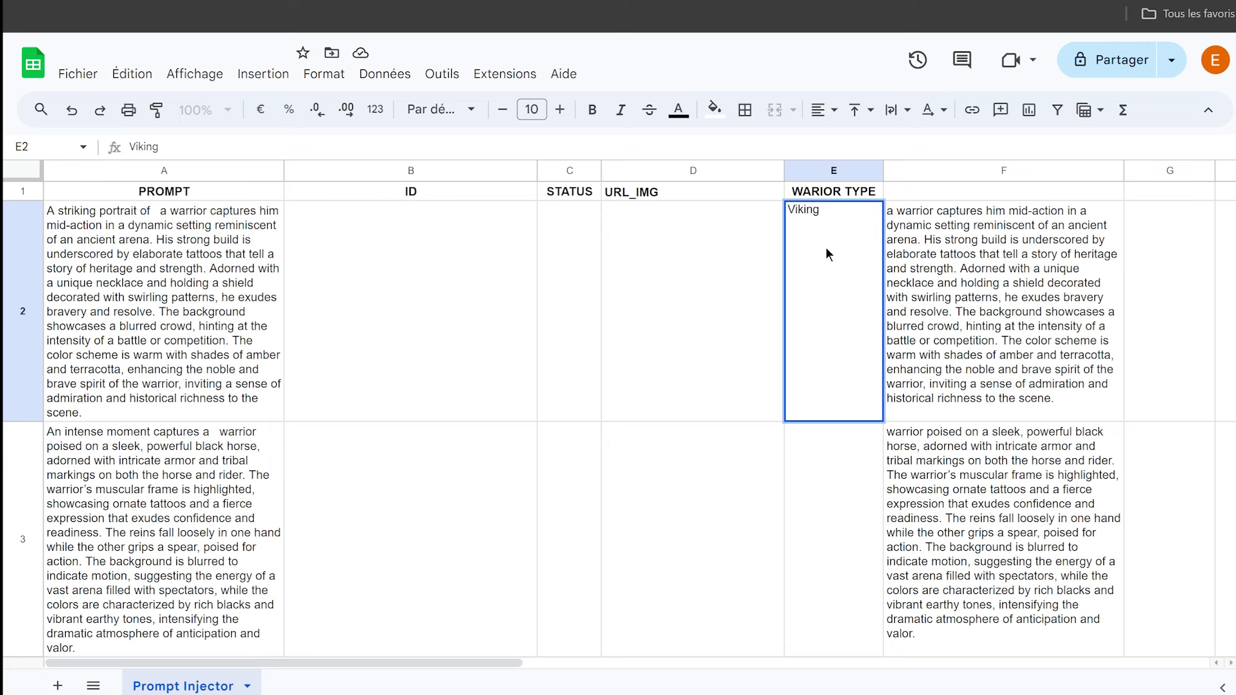
{"action": "left_click", "coordinate": [1150, 271]}
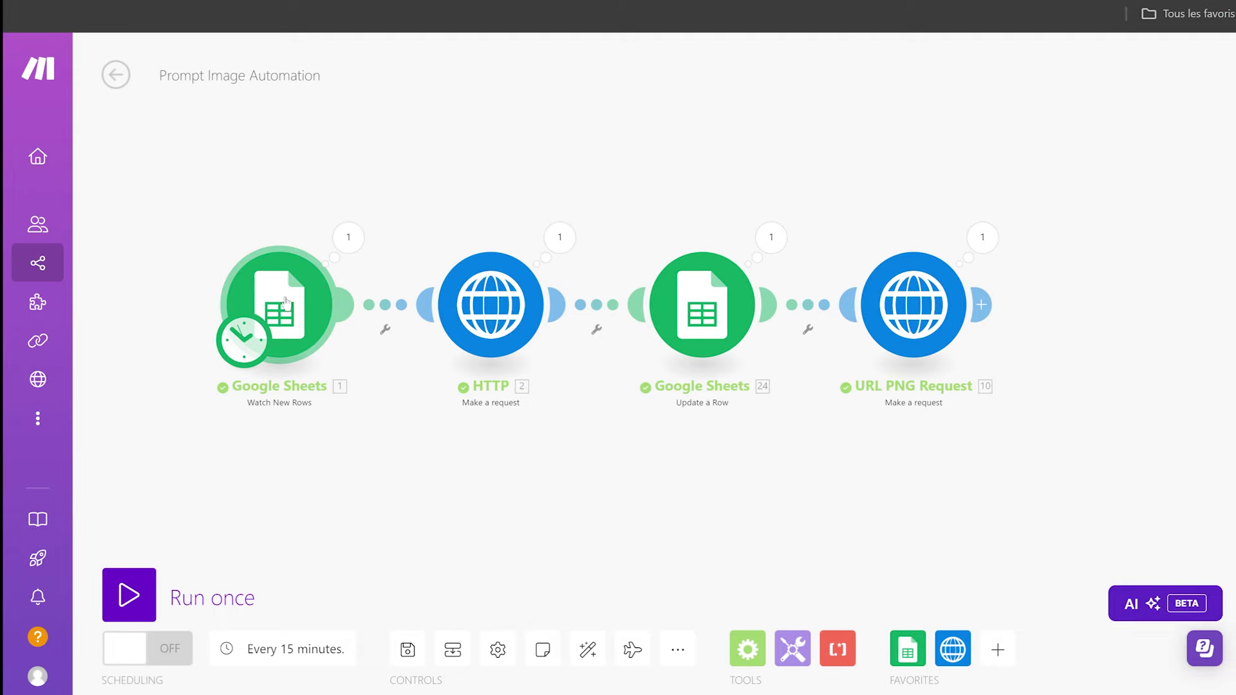
- Set the Google Sheets Watch New Rows module to start from the manually chosen row 2, the striking Viking portrait prompt
{"action": "right_click", "coordinate": [287, 301]}
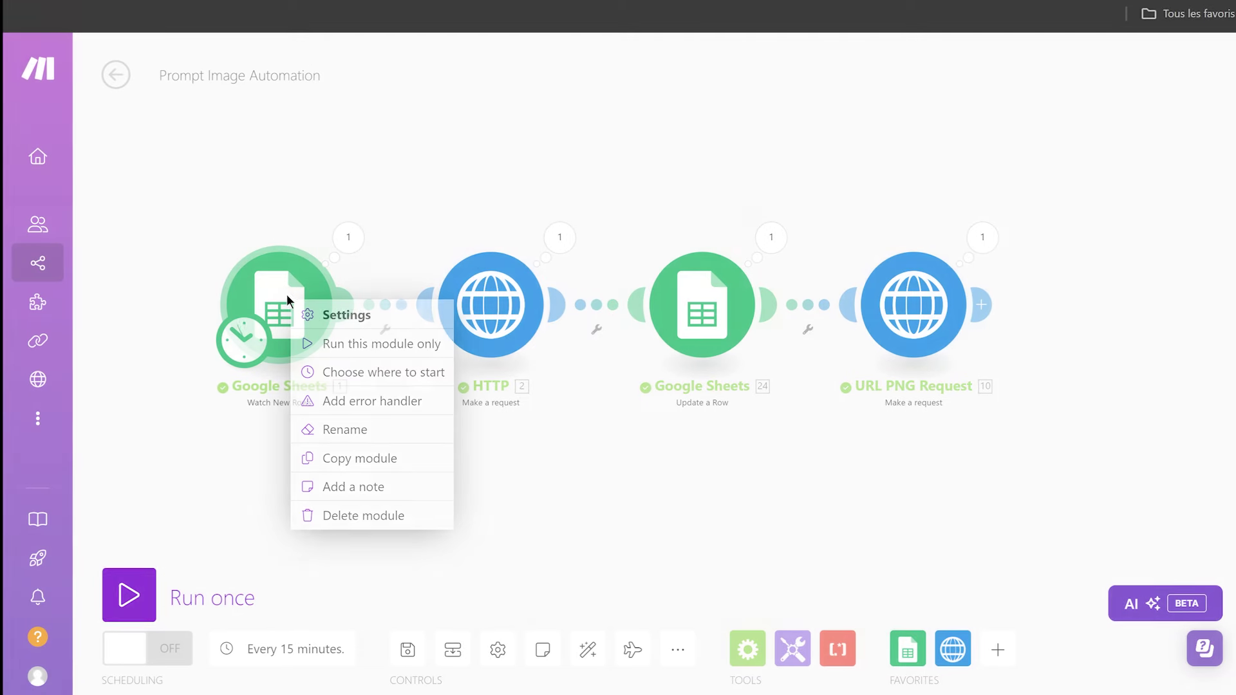
{"action": "left_click", "coordinate": [376, 380]}
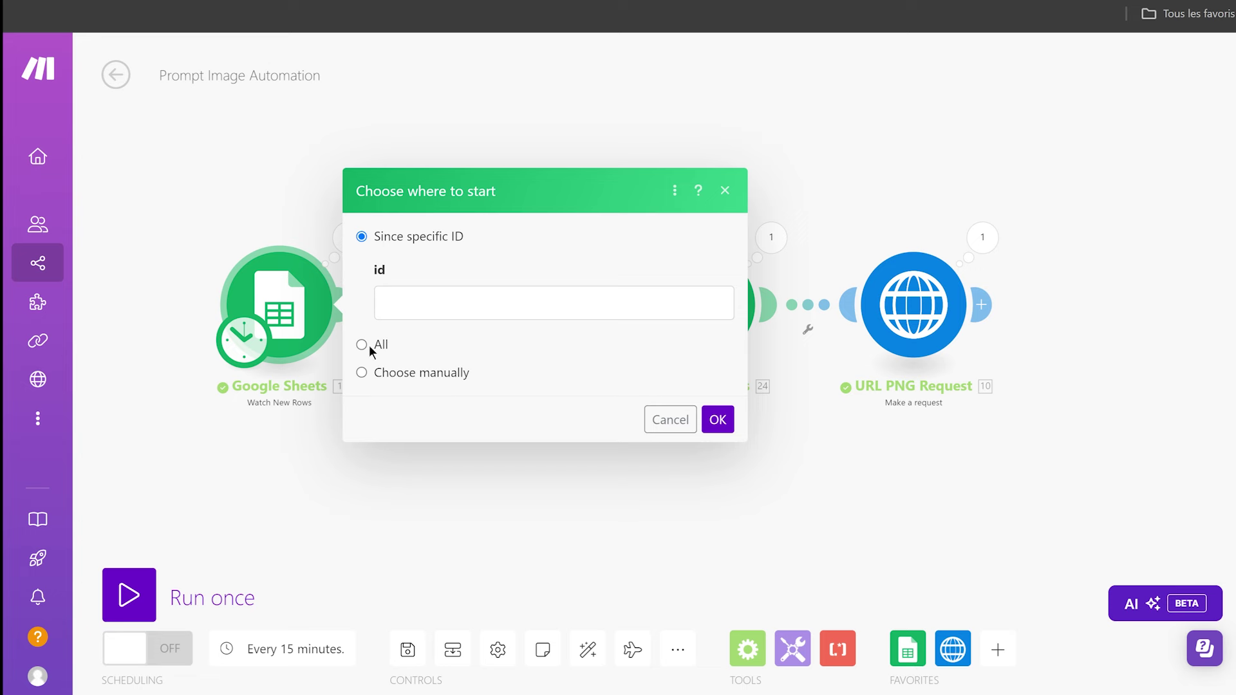
{"action": "left_click", "coordinate": [365, 372]}
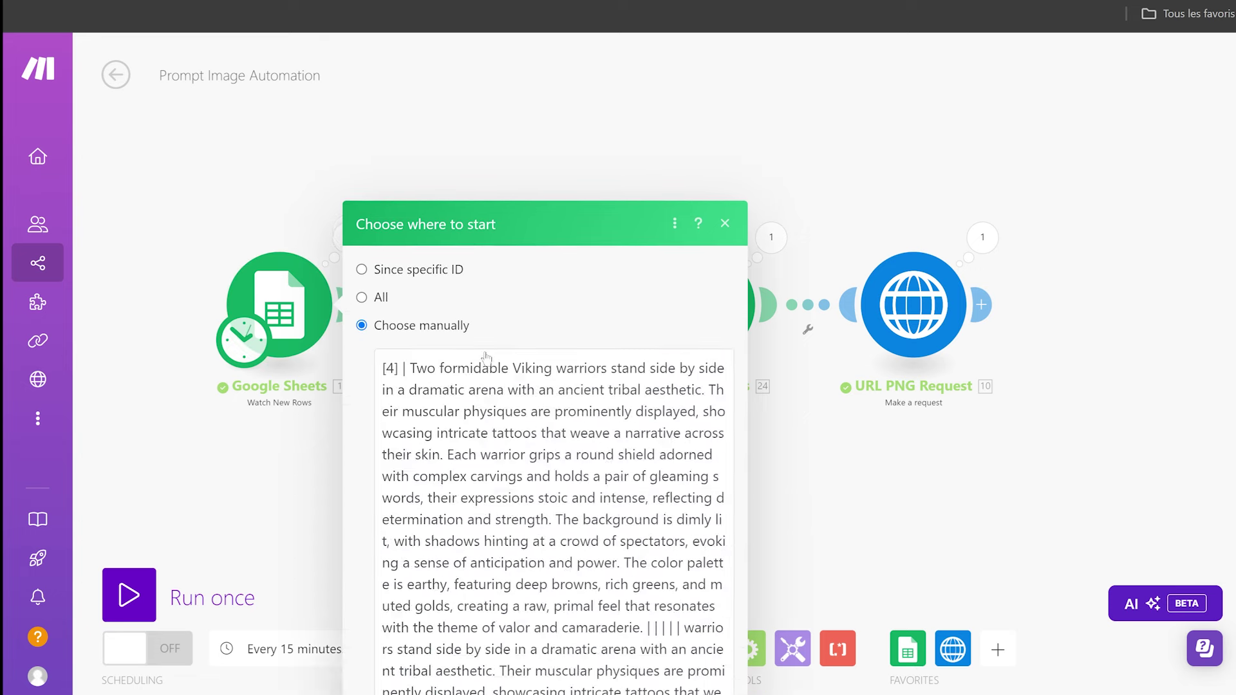
{"action": "scroll", "coordinate": [490, 358], "scroll_direction": "down", "scroll_amount": 4}
{"action": "scroll", "coordinate": [489, 358], "scroll_direction": "down", "scroll_amount": 6}
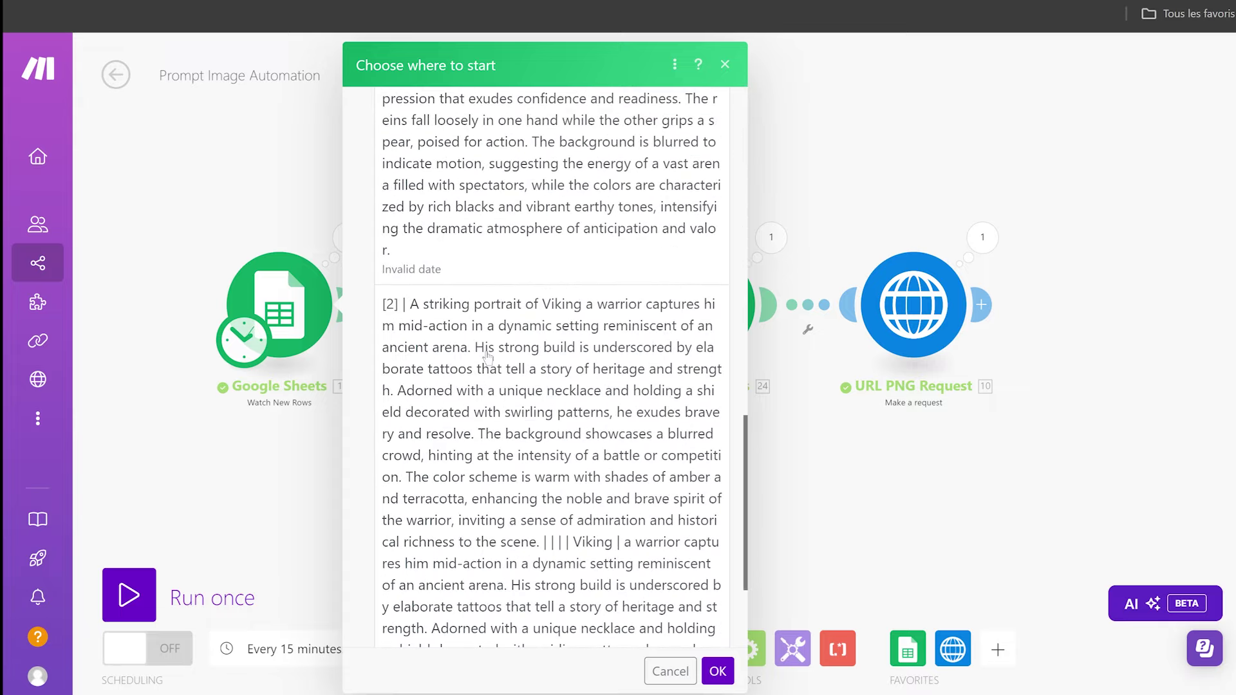
{"action": "scroll", "coordinate": [566, 338], "scroll_direction": "down", "scroll_amount": 3}
{"action": "scroll", "coordinate": [566, 337], "scroll_direction": "up", "scroll_amount": 12}
{"action": "scroll", "coordinate": [566, 337], "scroll_direction": "up", "scroll_amount": 3}
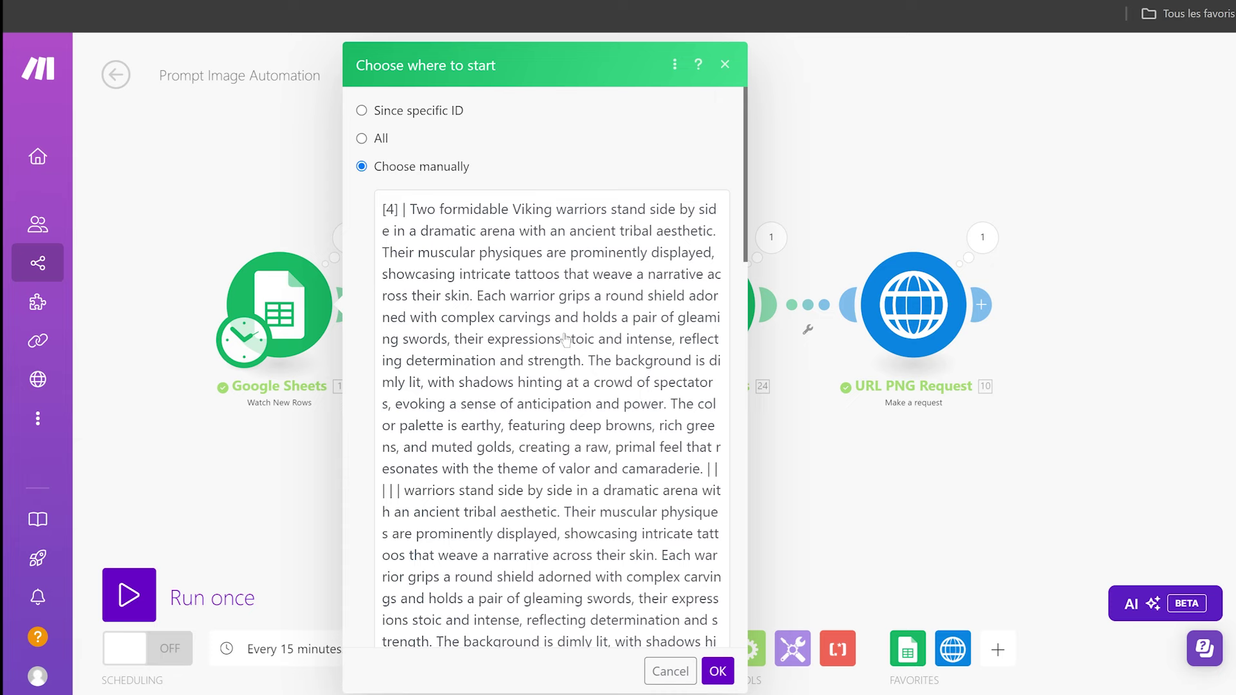
{"action": "scroll", "coordinate": [565, 337], "scroll_direction": "down", "scroll_amount": 12}
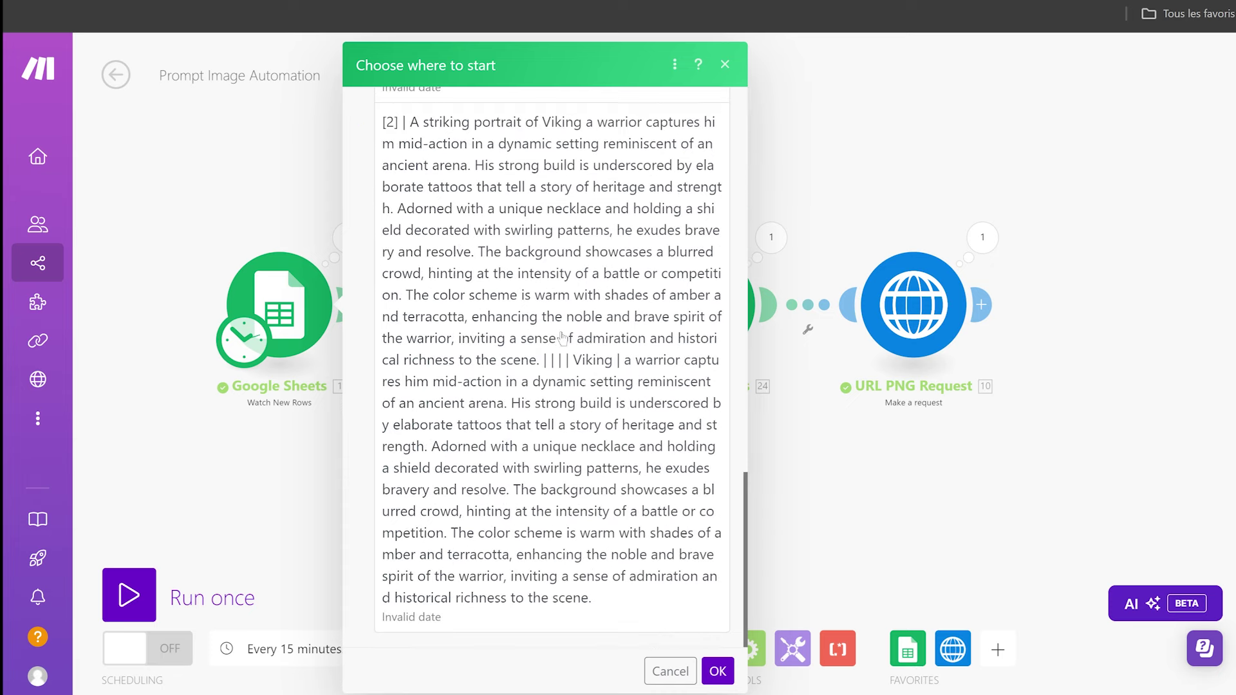
{"action": "left_click", "coordinate": [499, 268]}
{"action": "left_click", "coordinate": [717, 671]}
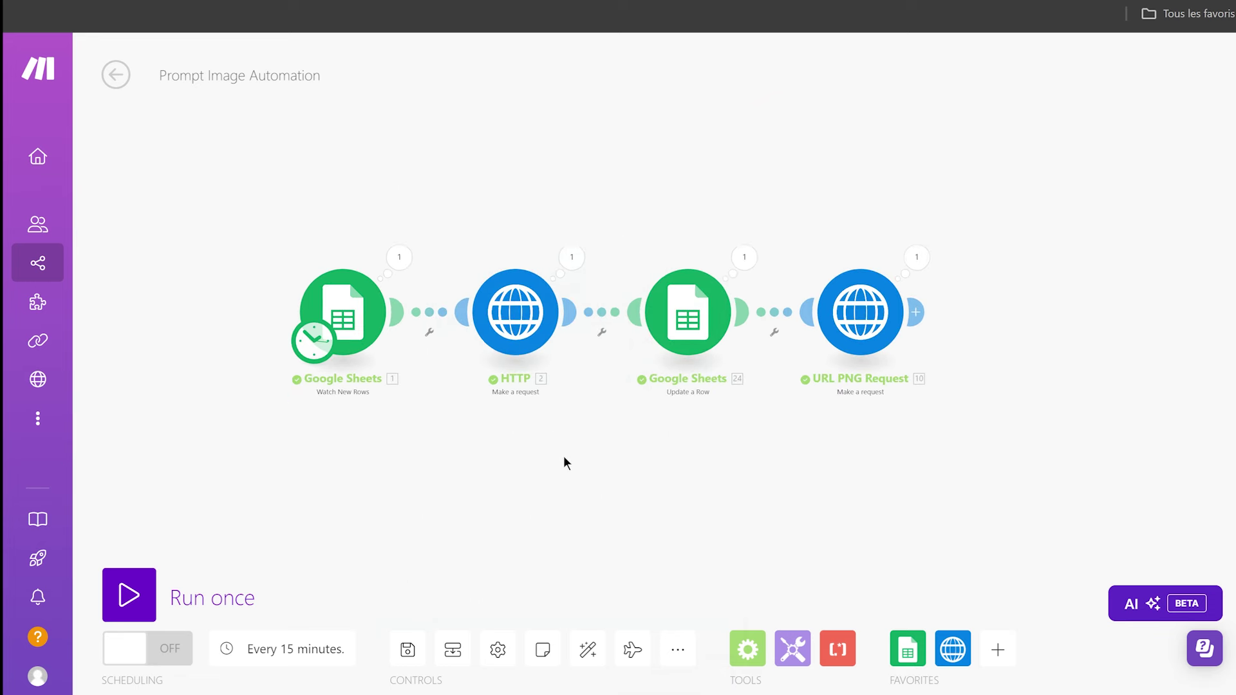
- Run the Prompt Image Automation scenario once, close the log and follow the modules as they execute
{"action": "left_click", "coordinate": [135, 593]}
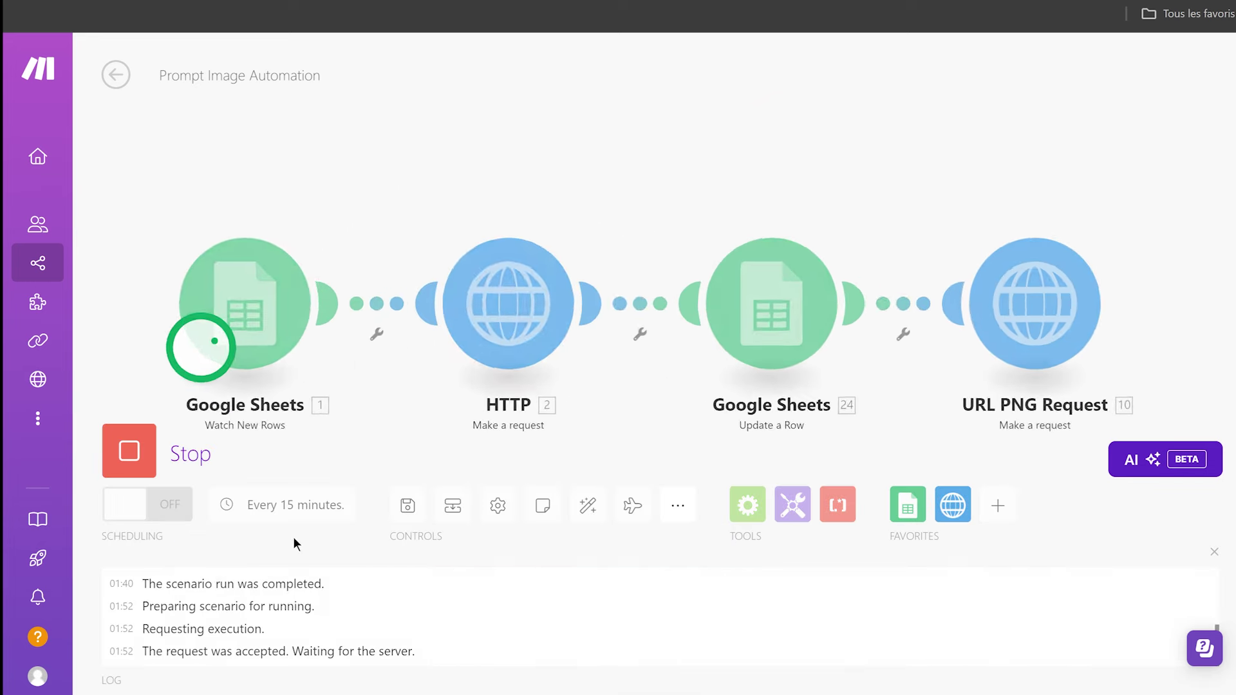
{"action": "left_click", "coordinate": [1214, 555]}
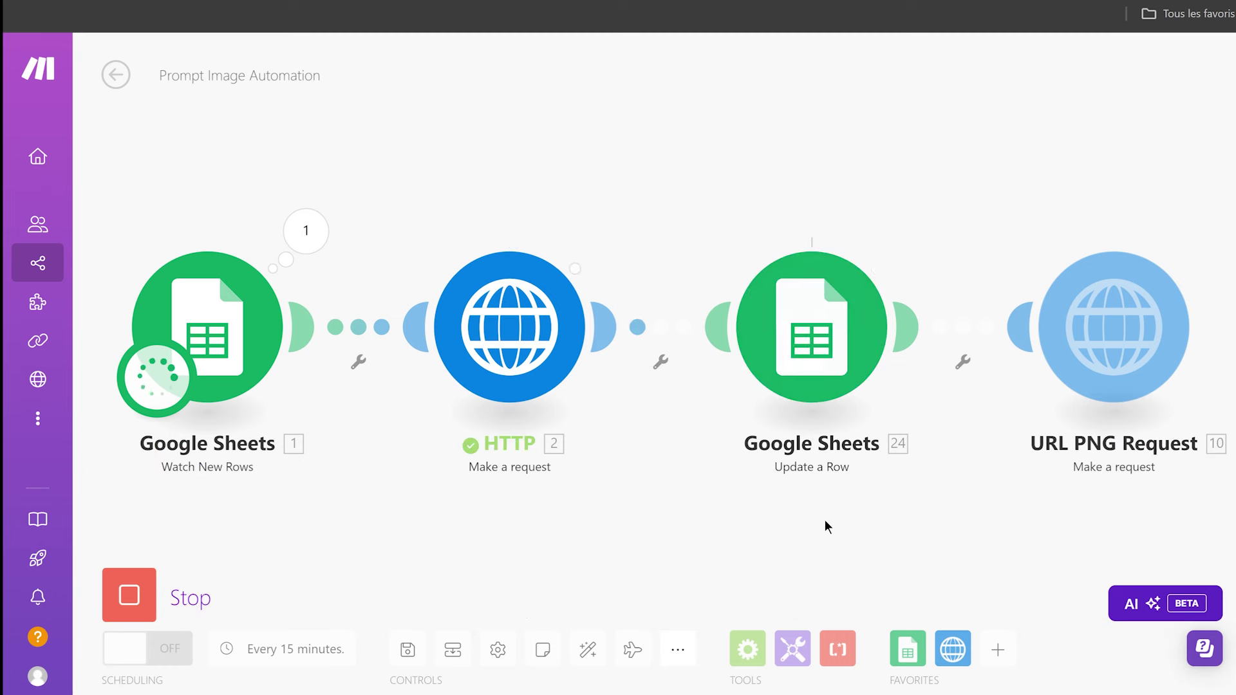
{"action": "scroll", "coordinate": [844, 240], "scroll_direction": "down", "scroll_amount": 2}
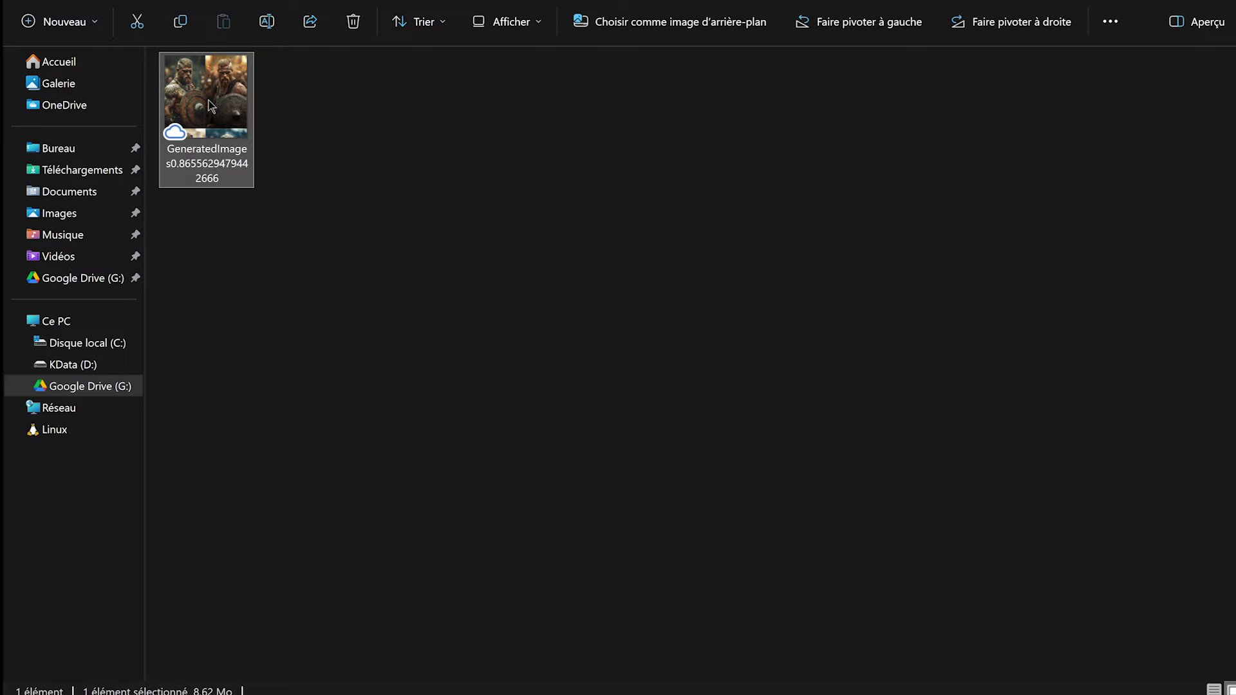
- Open the generated PNG image in a maximized viewer and examine all four Viking warrior variations up close
{"action": "key", "text": "Return"}
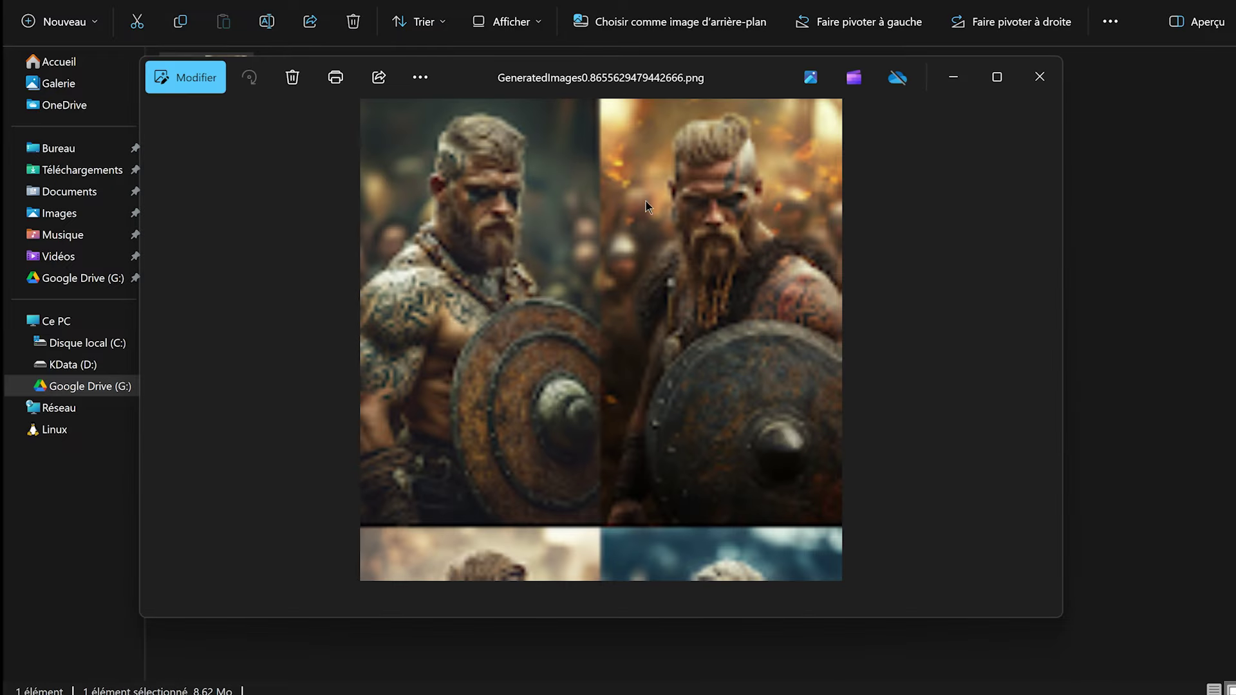
{"action": "left_click", "coordinate": [997, 77]}
{"action": "scroll", "coordinate": [644, 363], "scroll_direction": "up", "scroll_amount": 2}
{"action": "scroll", "coordinate": [644, 364], "scroll_direction": "up", "scroll_amount": 1}
{"action": "left_click_drag", "start_coordinate": [683, 361], "coordinate": [646, 199]}
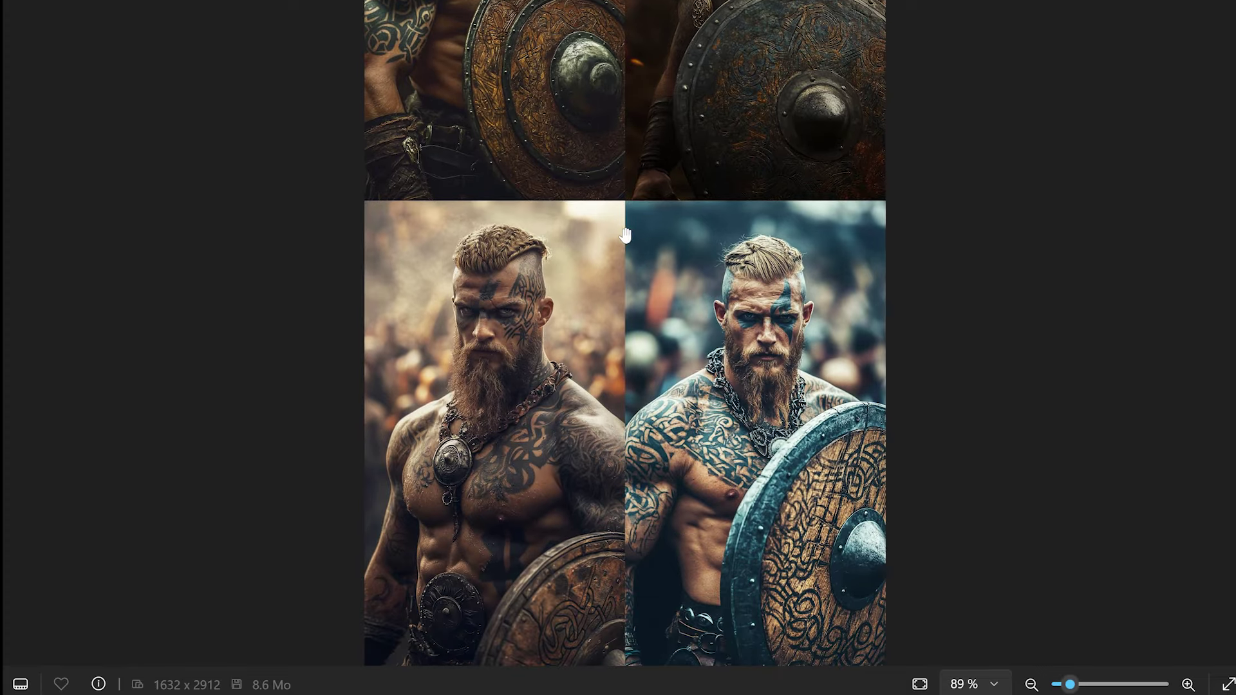
{"action": "scroll", "coordinate": [566, 298], "scroll_direction": "up", "scroll_amount": 3}
{"action": "scroll", "coordinate": [611, 312], "scroll_direction": "up", "scroll_amount": 2}
{"action": "left_click_drag", "start_coordinate": [613, 309], "coordinate": [814, 145]}
{"action": "scroll", "coordinate": [603, 292], "scroll_direction": "down", "scroll_amount": 3}
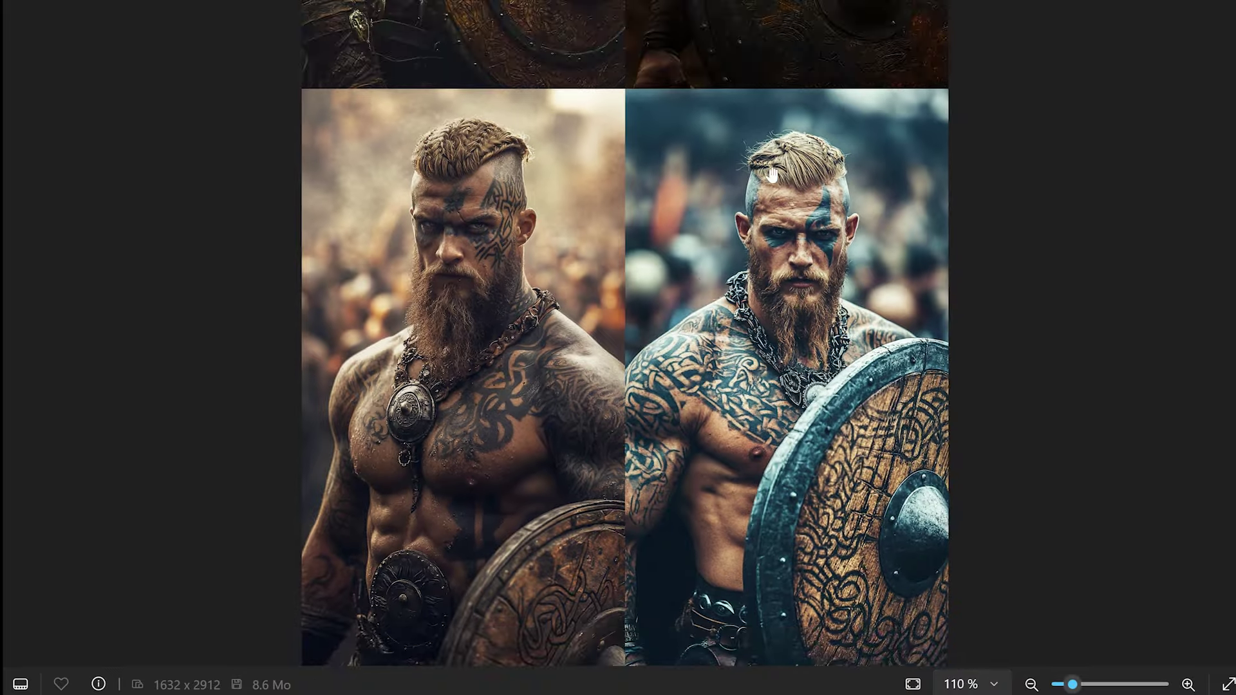
{"action": "left_click_drag", "start_coordinate": [698, 174], "coordinate": [698, 433]}
{"action": "left_click_drag", "start_coordinate": [761, 101], "coordinate": [750, 378]}
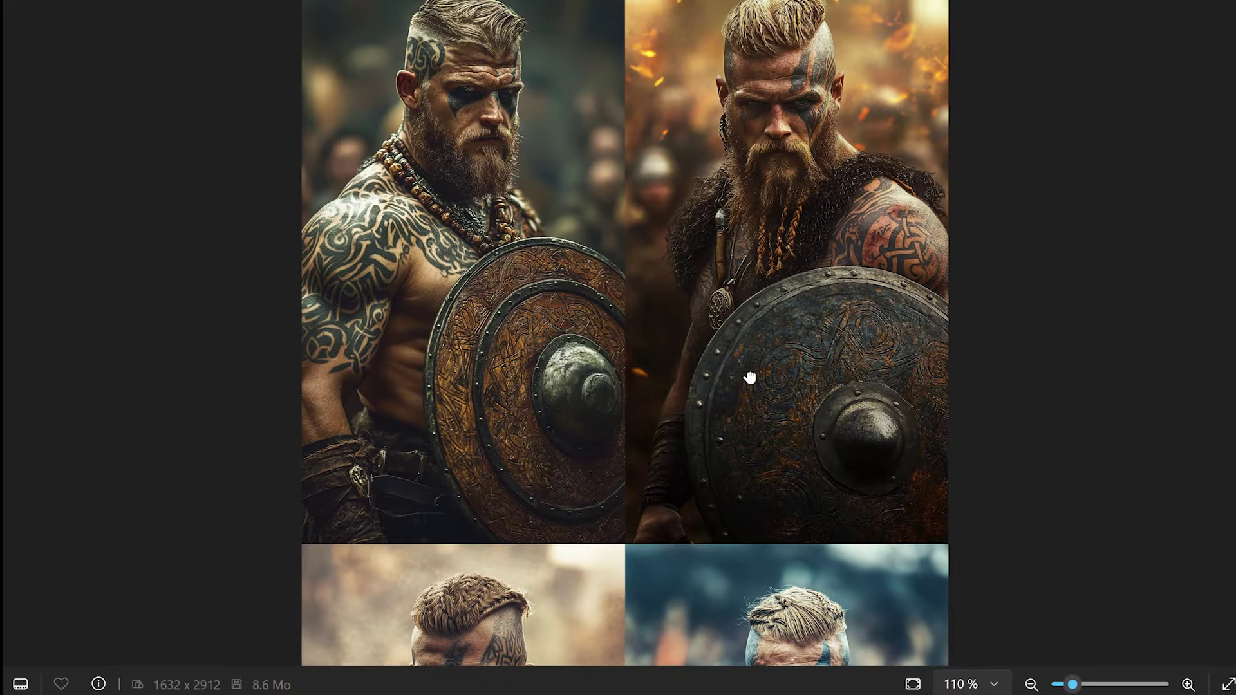
{"action": "scroll", "coordinate": [750, 378], "scroll_direction": "down", "scroll_amount": 3}
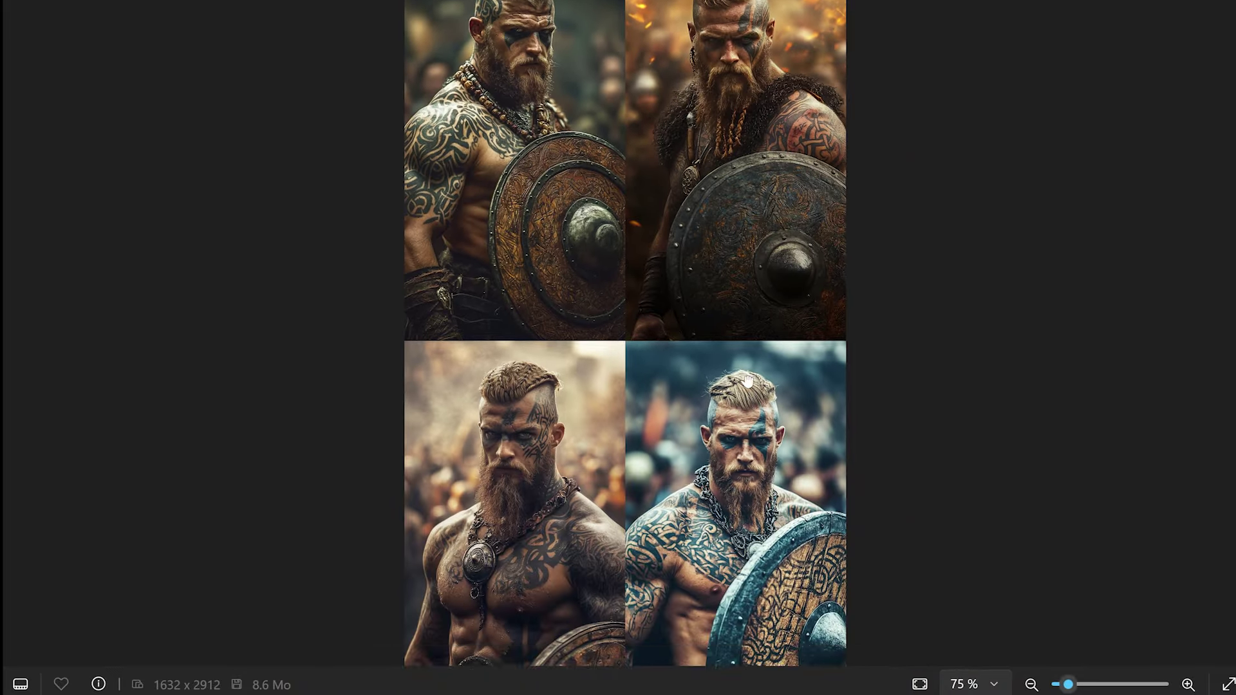
{"action": "left_click_drag", "start_coordinate": [748, 381], "coordinate": [768, 242]}
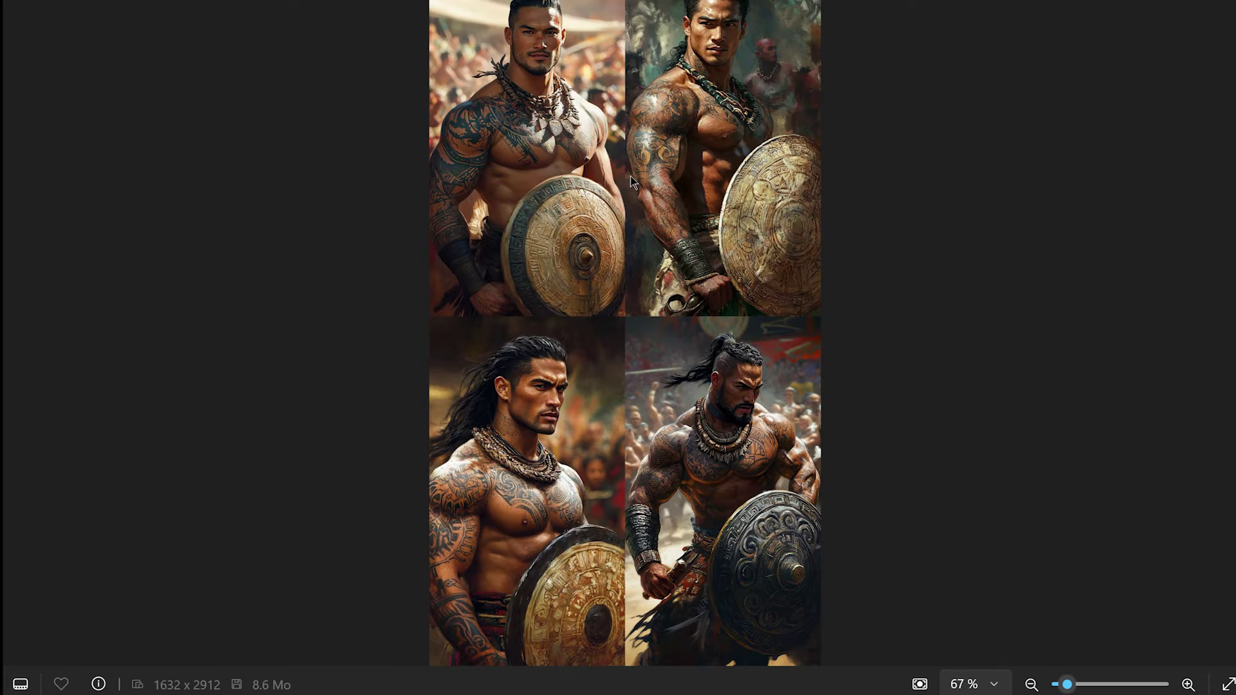
- Inspect the details of the four dark-haired tribal warriors with round shields in the other generated image
{"action": "scroll", "coordinate": [729, 212], "scroll_direction": "up", "scroll_amount": 5}
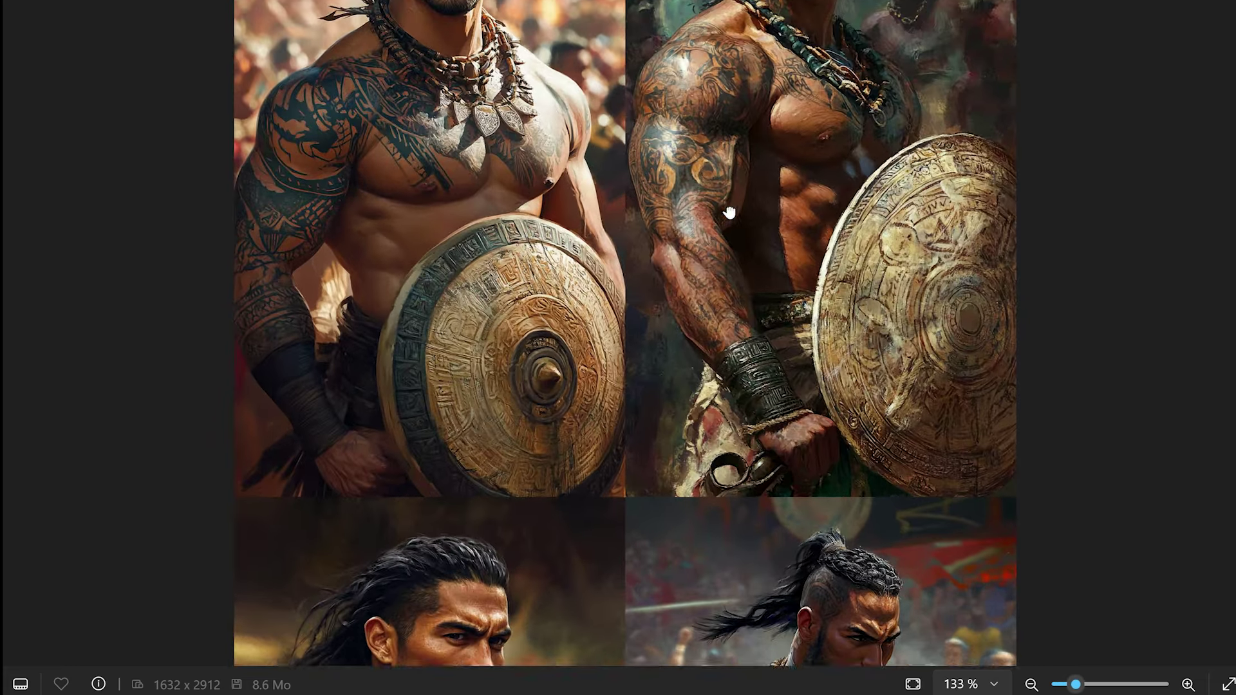
{"action": "left_click_drag", "start_coordinate": [729, 212], "coordinate": [745, 110]}
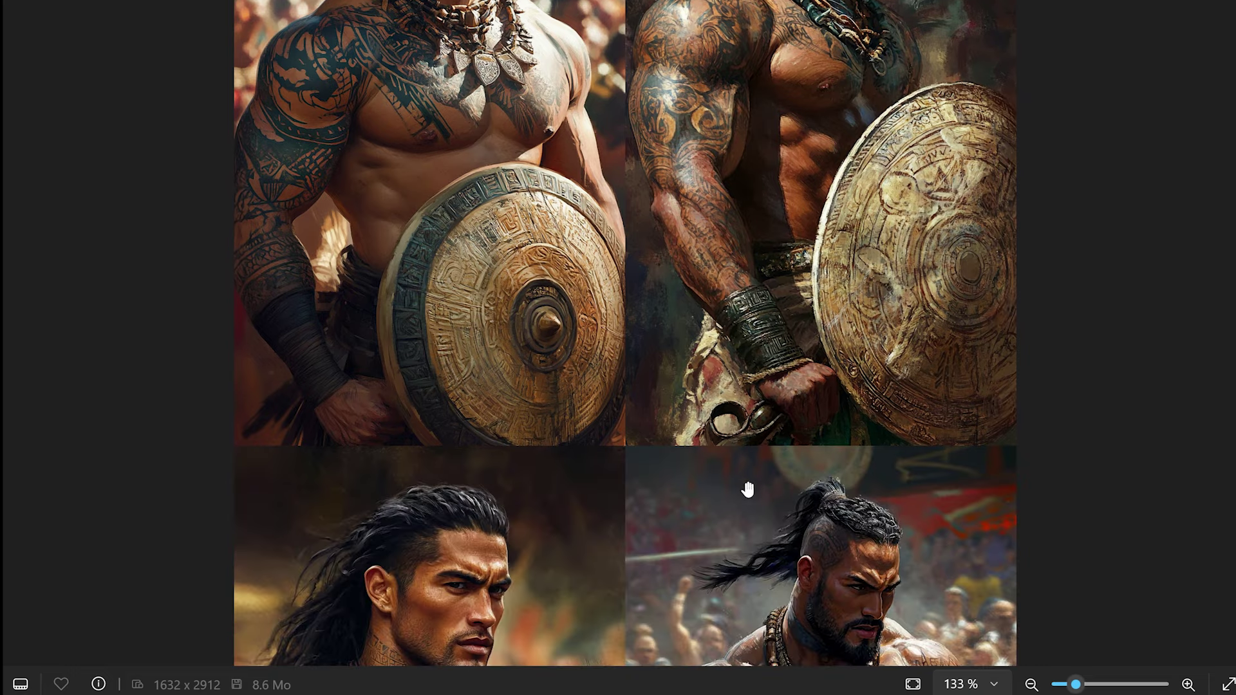
{"action": "left_click_drag", "start_coordinate": [747, 488], "coordinate": [739, 120]}
{"action": "left_click_drag", "start_coordinate": [794, 429], "coordinate": [801, 356]}
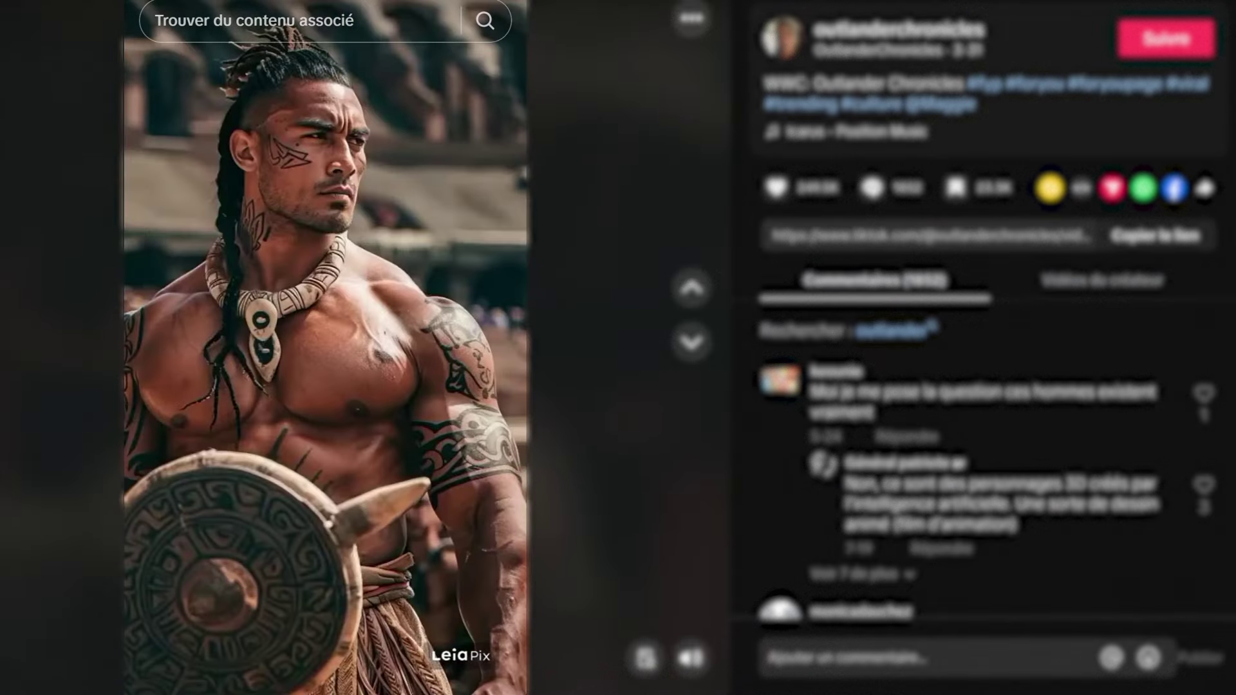
{"action": "scroll", "coordinate": [656, 351], "scroll_direction": "down", "scroll_amount": 1}
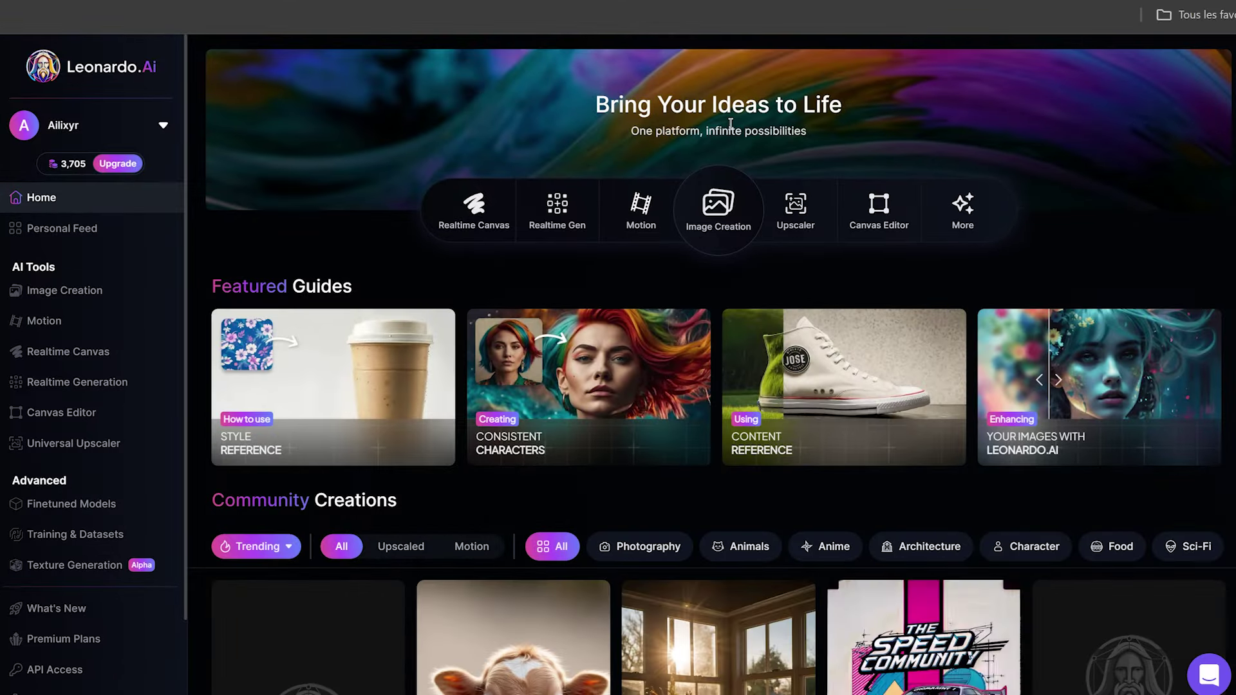
- Open Image Creation and have Describe With AI write a prompt from the local warrior image GeneratedImages0.41237077520302456
{"action": "left_click", "coordinate": [715, 219]}
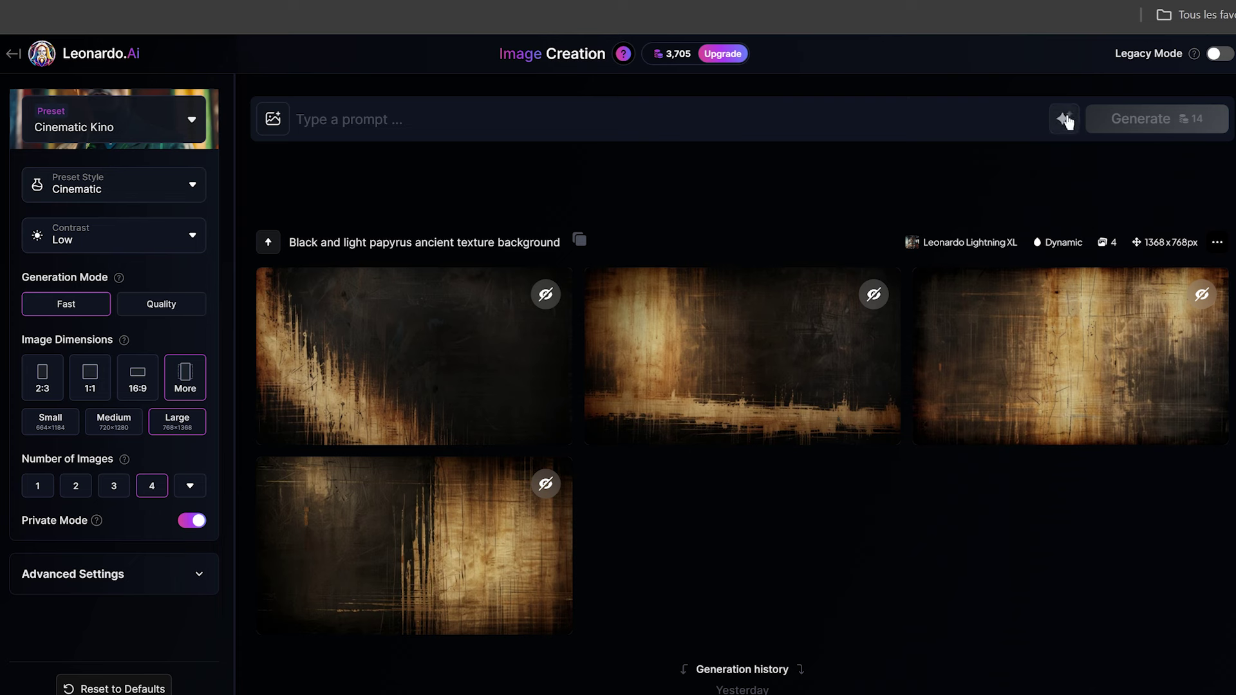
{"action": "left_click", "coordinate": [1064, 119]}
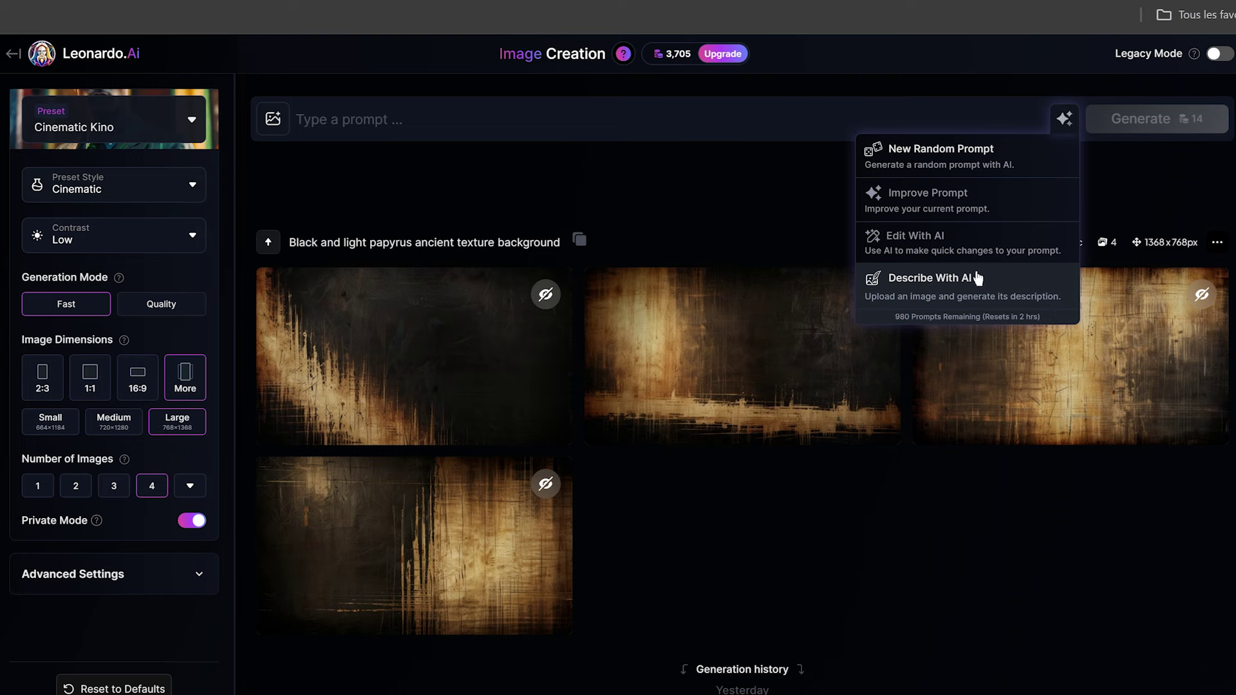
{"action": "left_click", "coordinate": [1016, 283]}
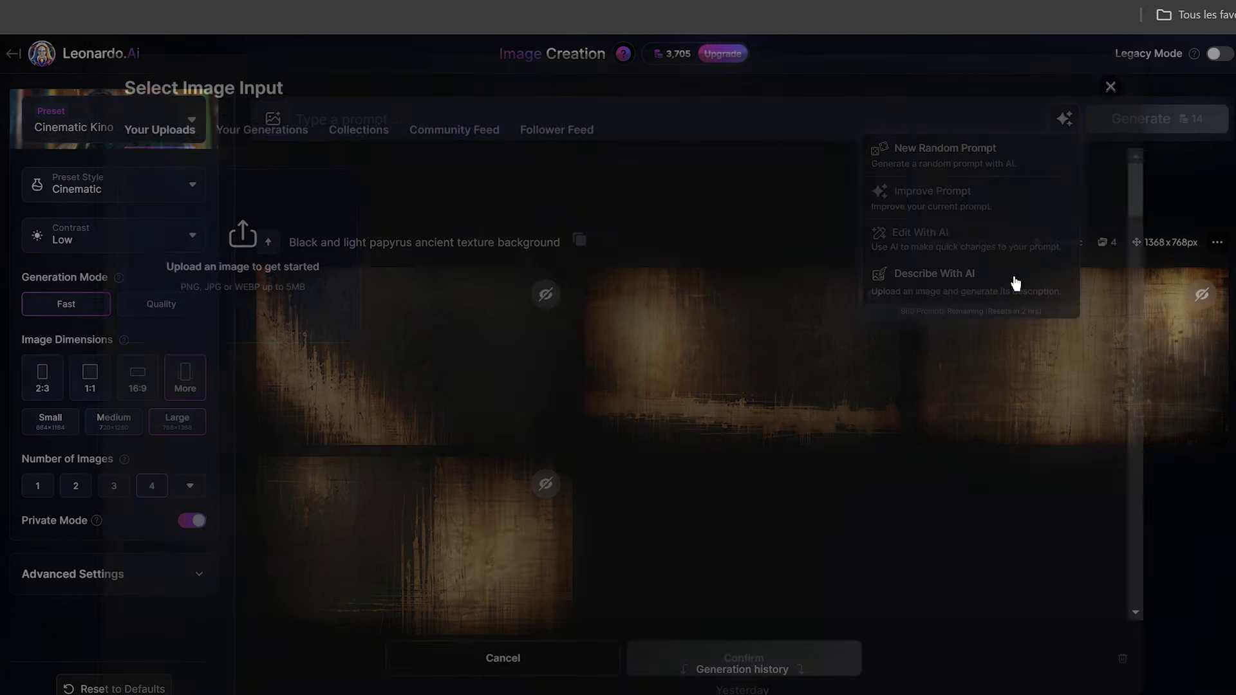
{"action": "left_click", "coordinate": [225, 238]}
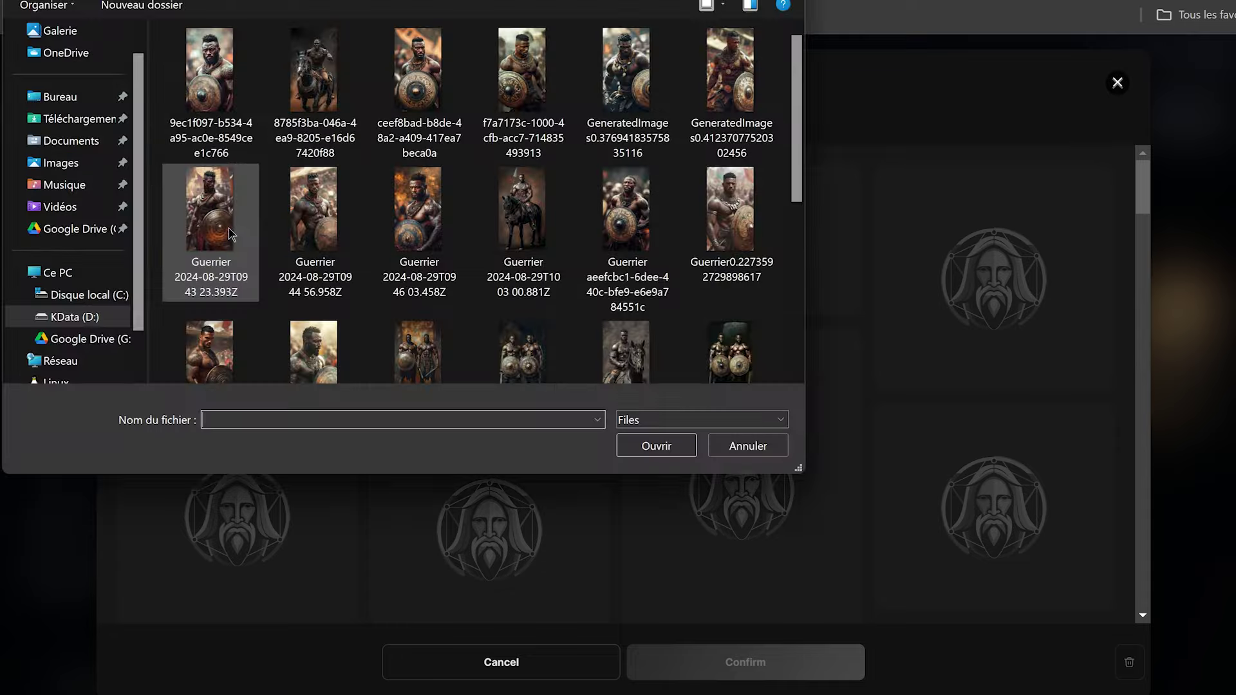
{"action": "double_click", "coordinate": [728, 78]}
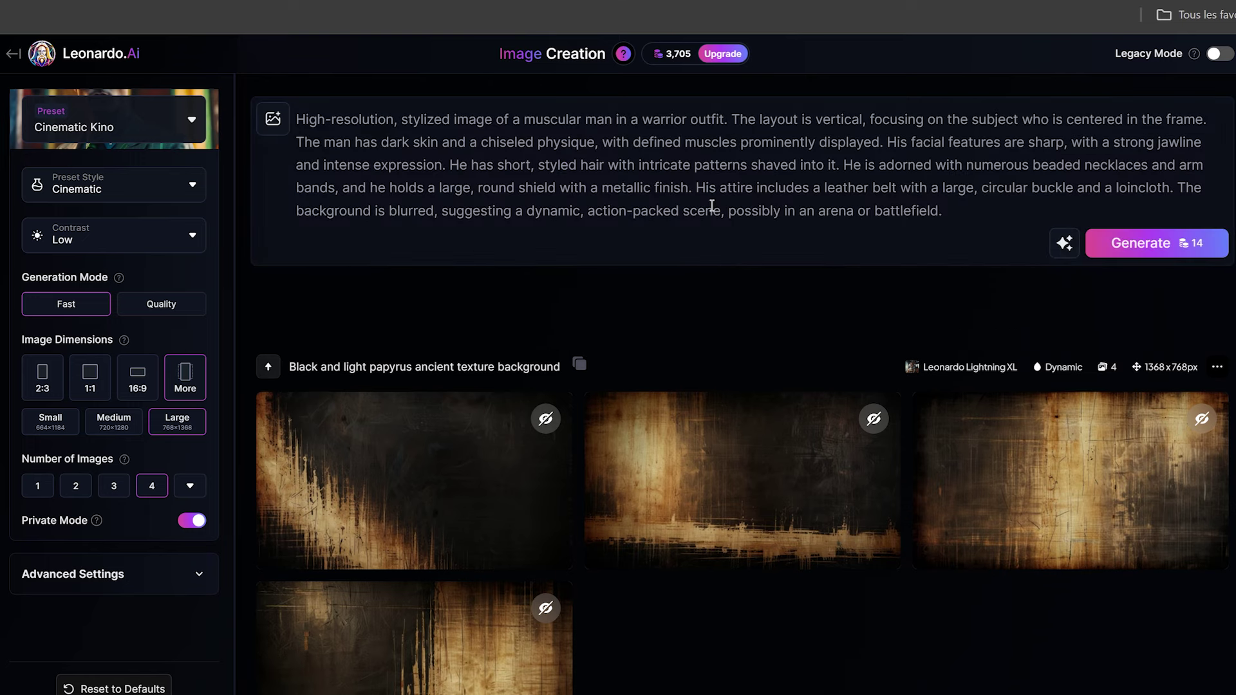
- Check the Cinematic Kino preset and Mobile (9:16) dimensions, and generate four images from the warrior description
{"action": "left_click", "coordinate": [123, 128]}
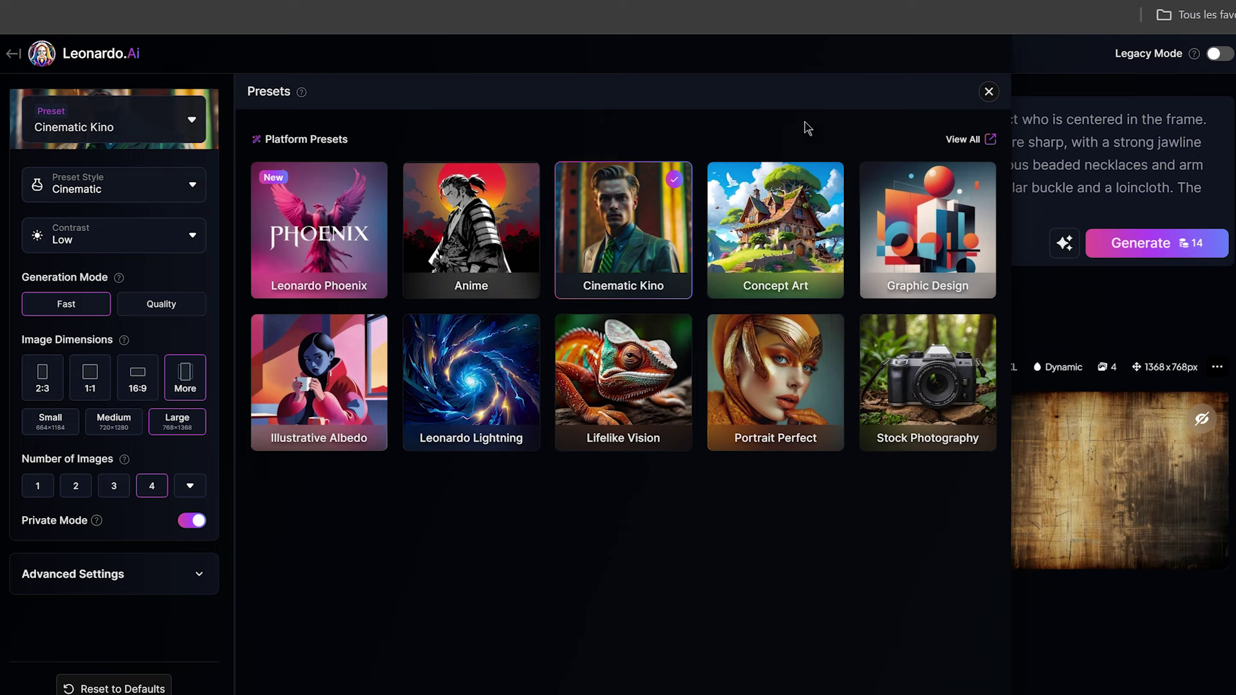
{"action": "left_click", "coordinate": [989, 94]}
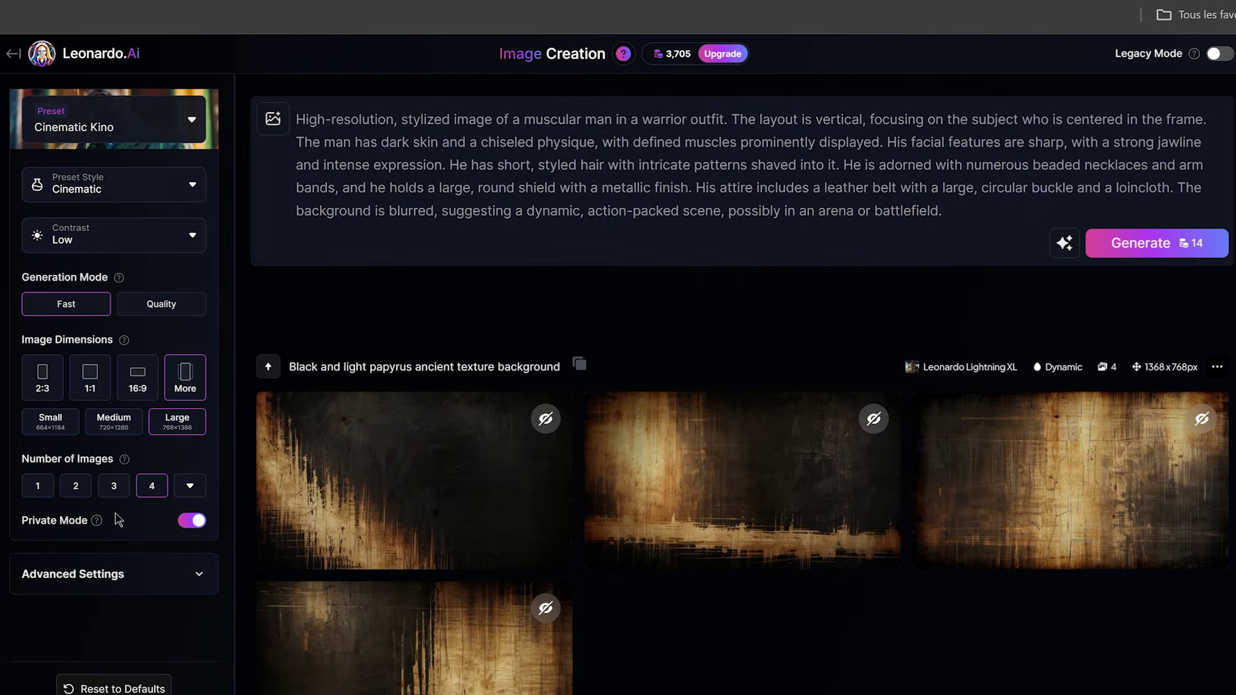
{"action": "mouse_move", "coordinate": [457, 462]}
{"action": "left_click", "coordinate": [185, 377]}
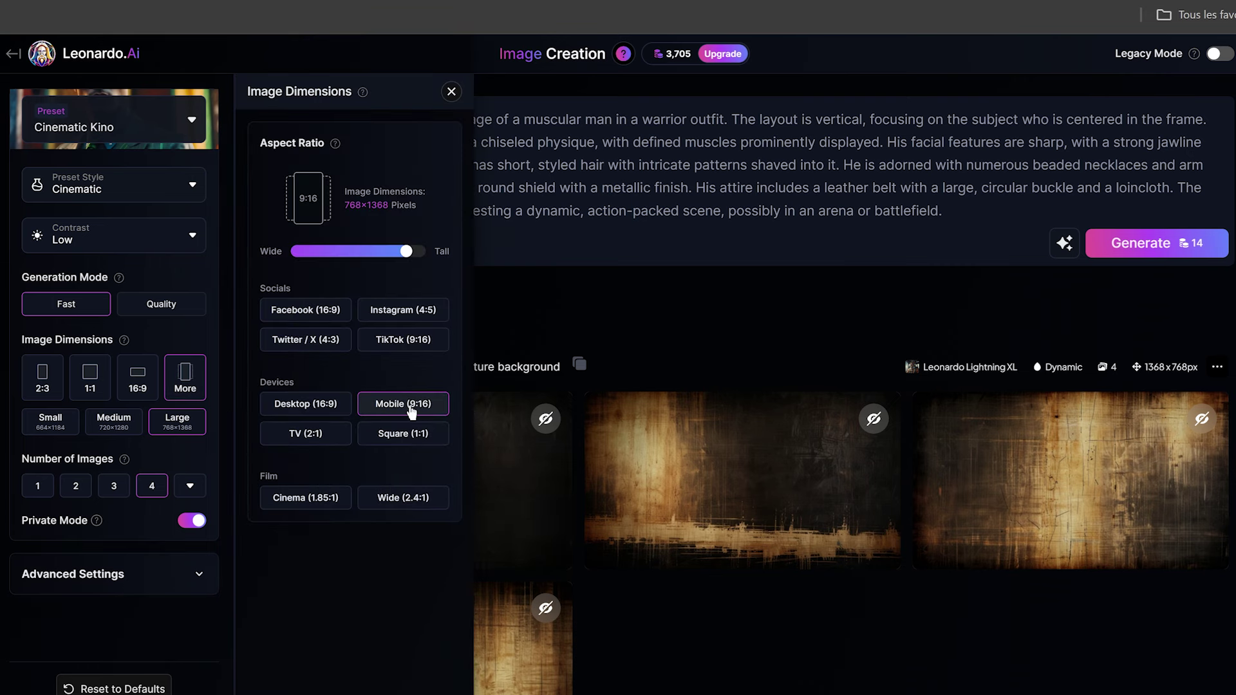
{"action": "left_click", "coordinate": [452, 93]}
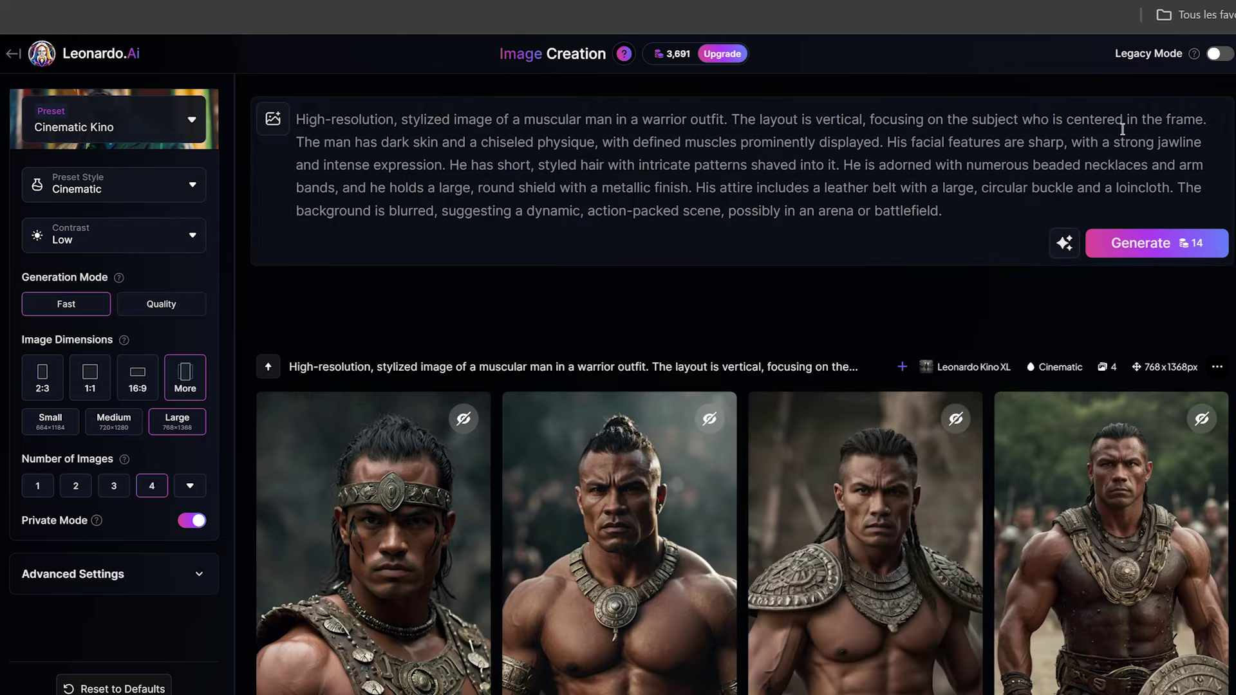
{"action": "scroll", "coordinate": [743, 412], "scroll_direction": "down", "scroll_amount": 4}
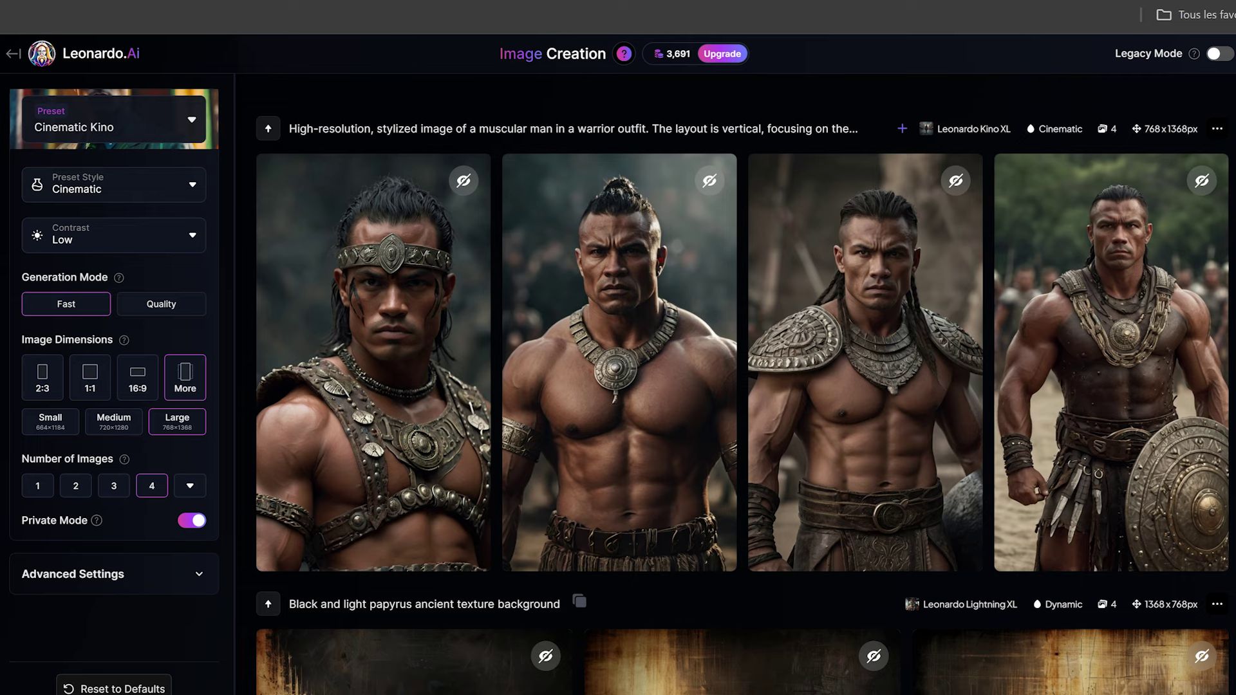
{"action": "scroll", "coordinate": [742, 412], "scroll_direction": "up", "scroll_amount": 4}
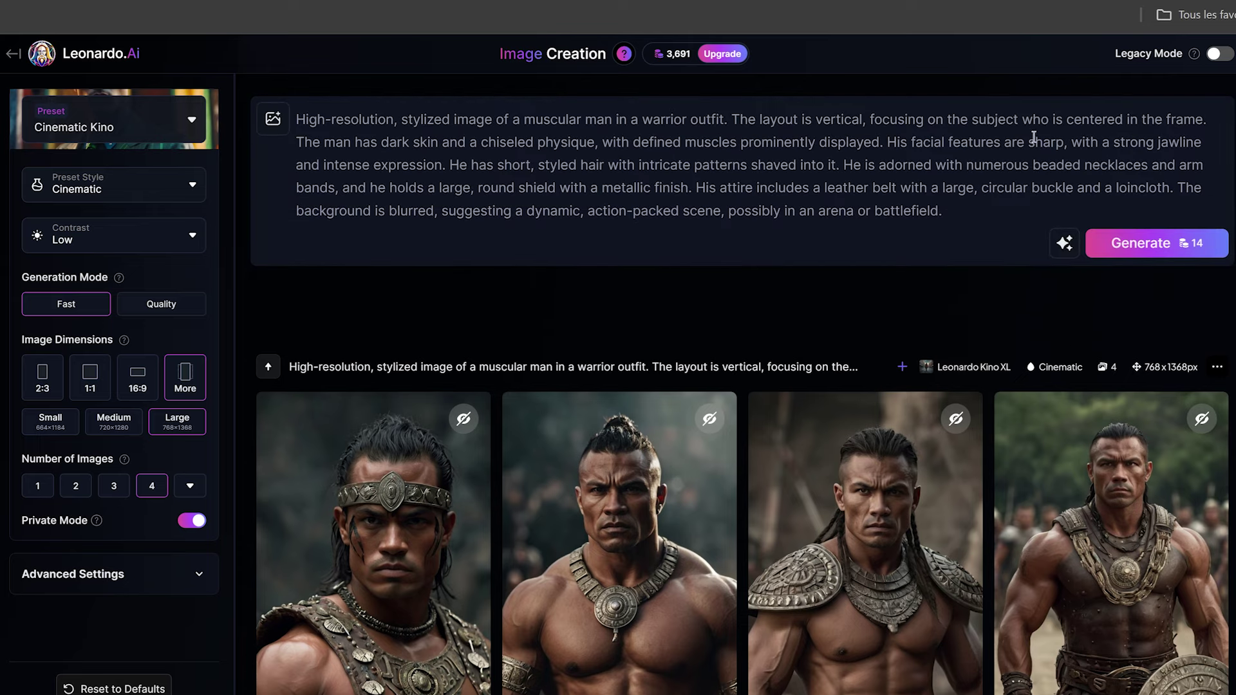
- Add the previously uploaded image of the warrior with a metallic round shield as a Style Reference
{"action": "left_click", "coordinate": [277, 128]}
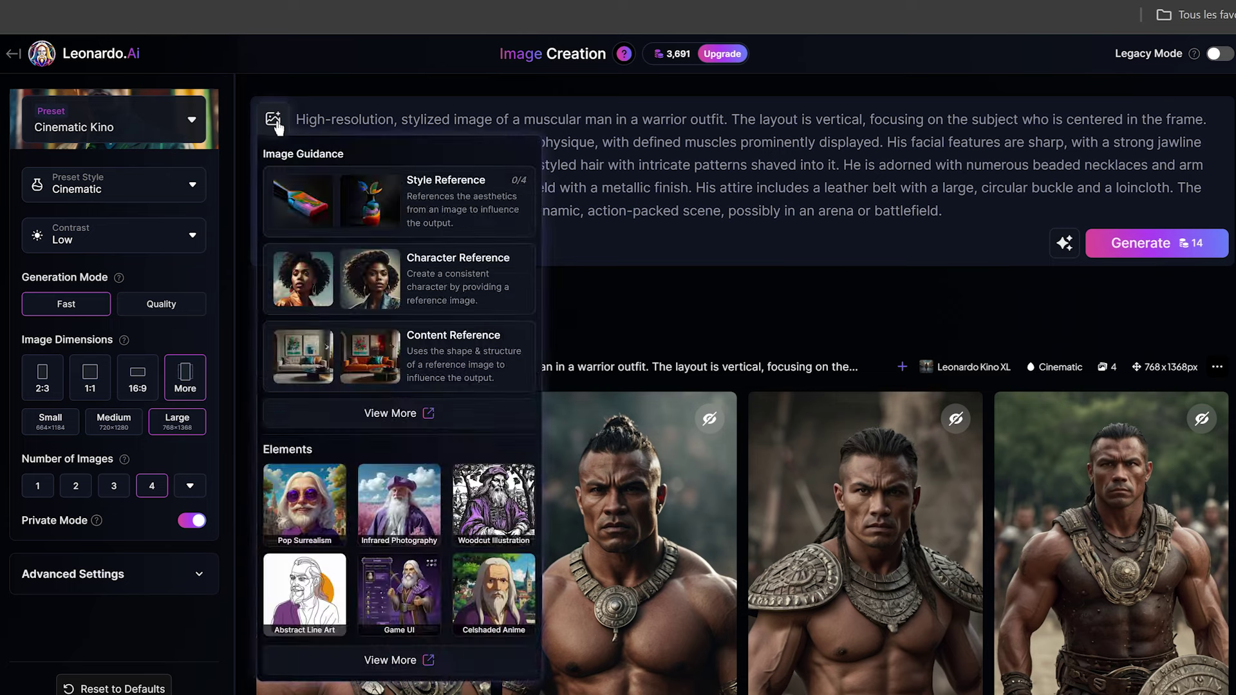
{"action": "left_click", "coordinate": [453, 187]}
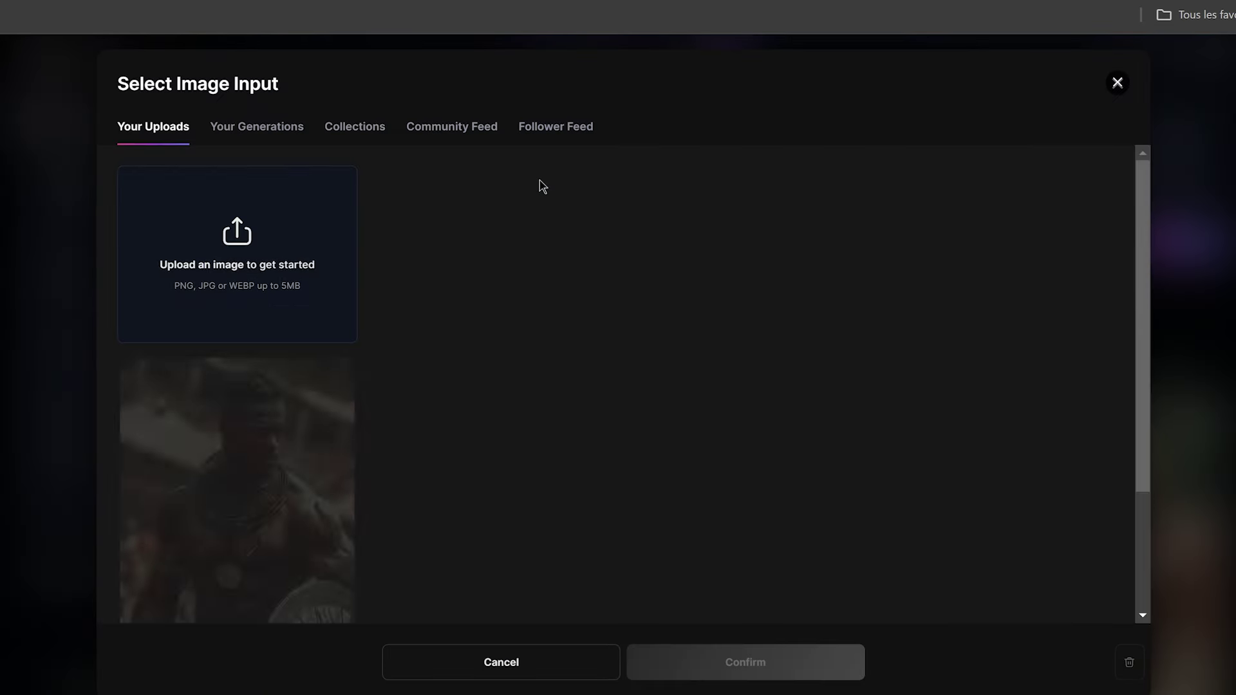
{"action": "scroll", "coordinate": [530, 218], "scroll_direction": "down", "scroll_amount": 2}
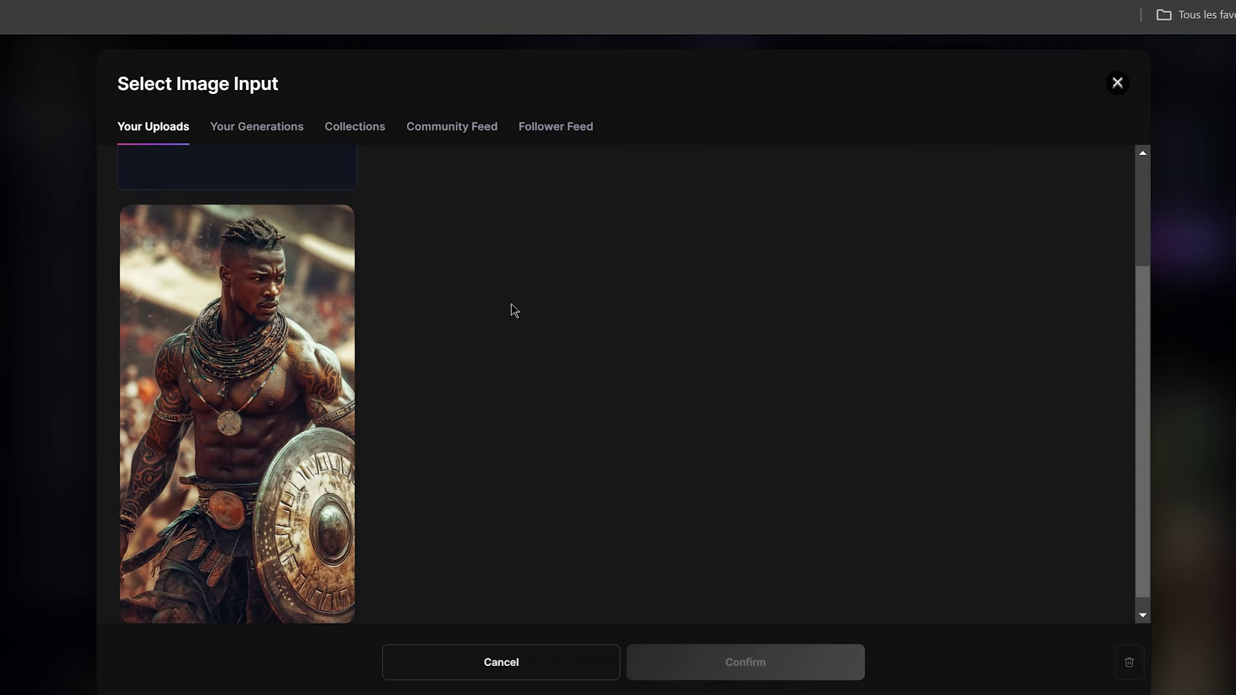
{"action": "left_click", "coordinate": [256, 335]}
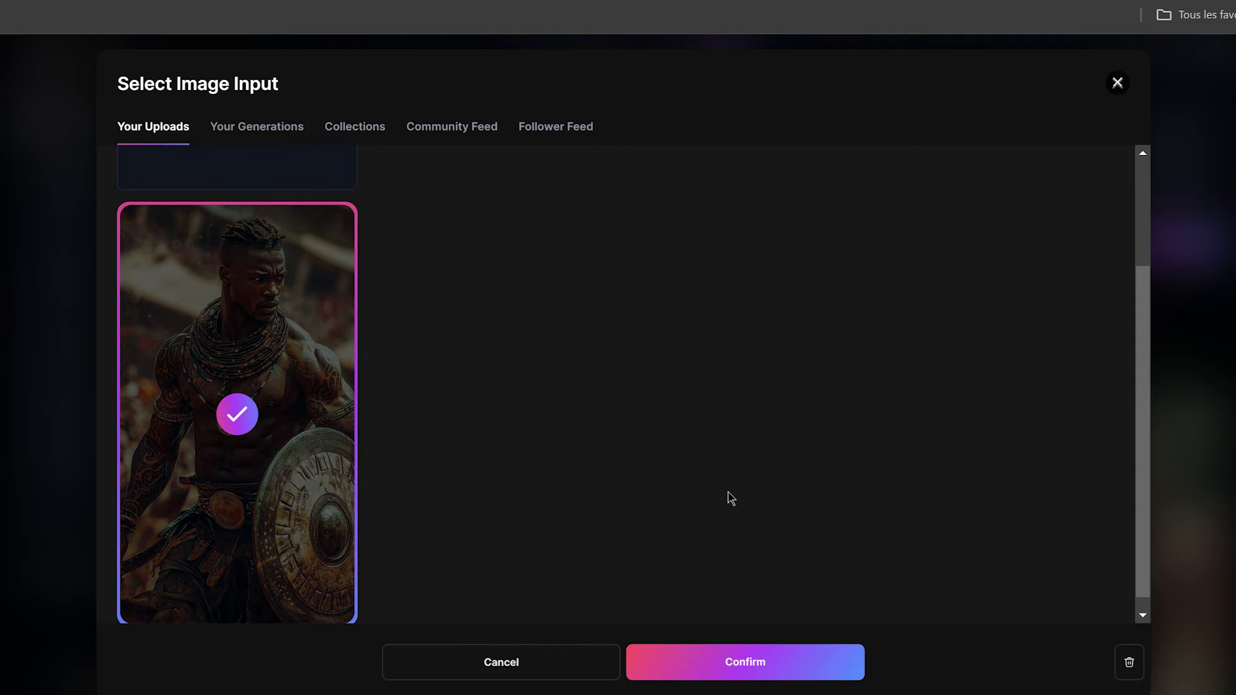
{"action": "left_click", "coordinate": [784, 665]}
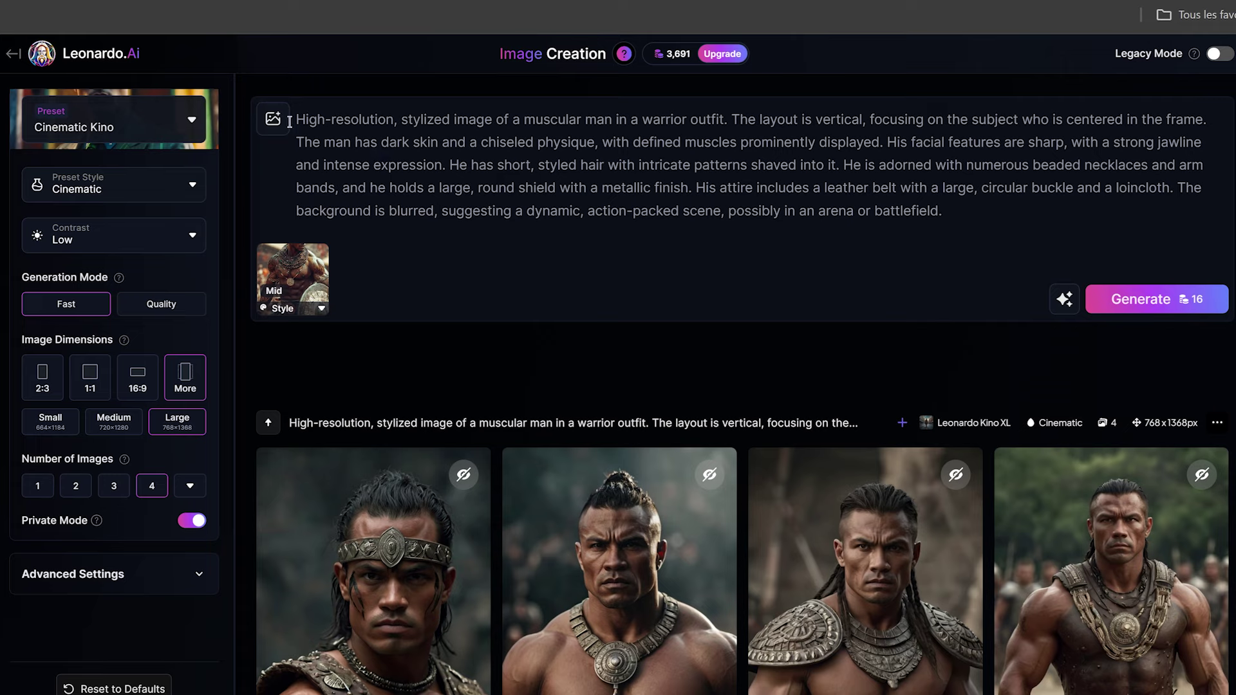
- Upload the local image Guerrier 2024-08-29T0946 03.458Z as a Character Reference
{"action": "left_click", "coordinate": [273, 117]}
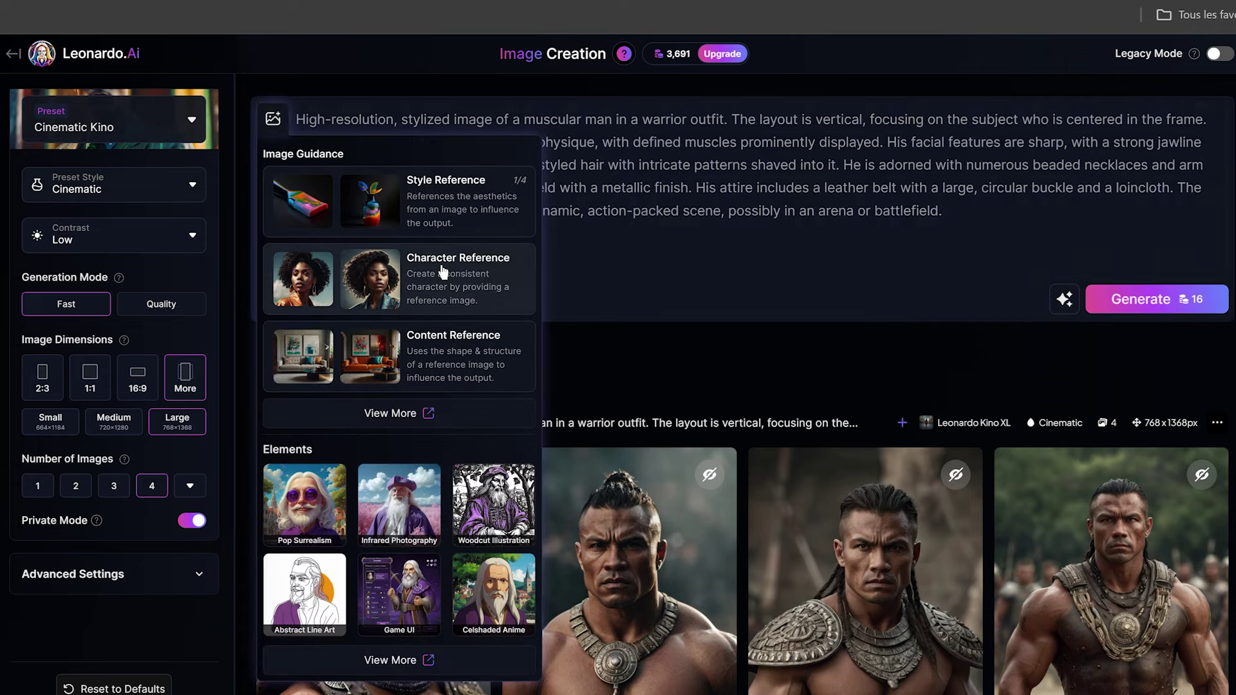
{"action": "left_click", "coordinate": [443, 270]}
{"action": "left_click", "coordinate": [289, 268]}
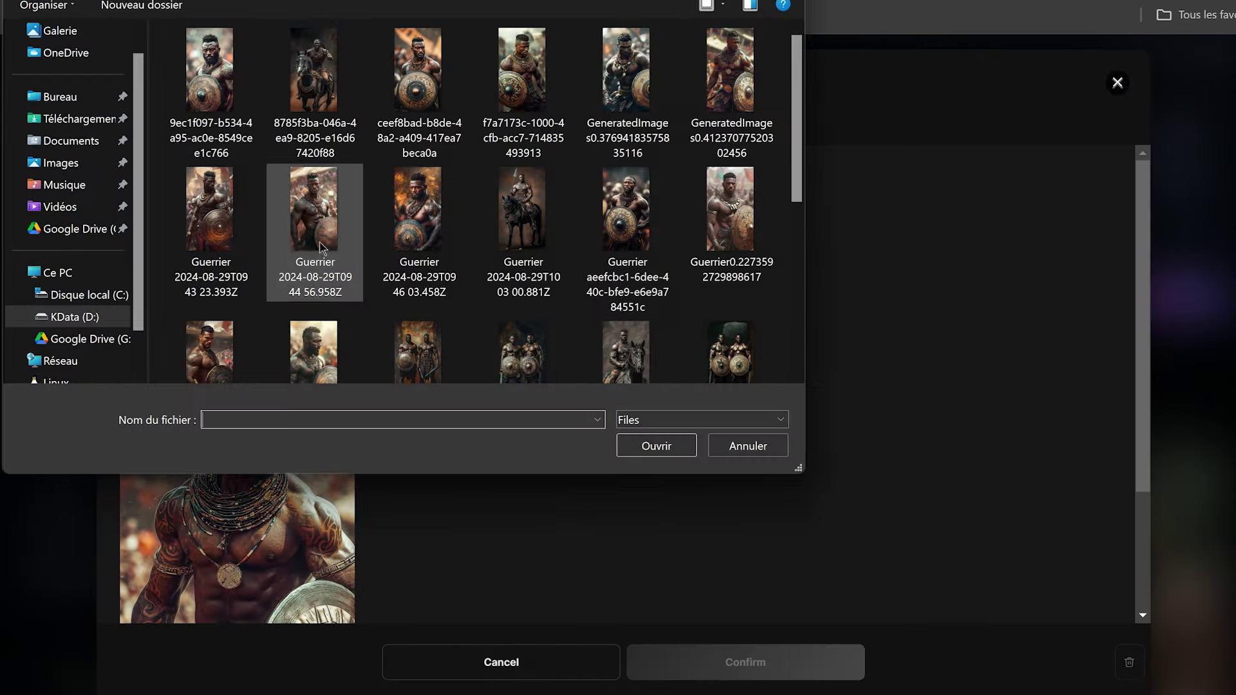
{"action": "double_click", "coordinate": [419, 207]}
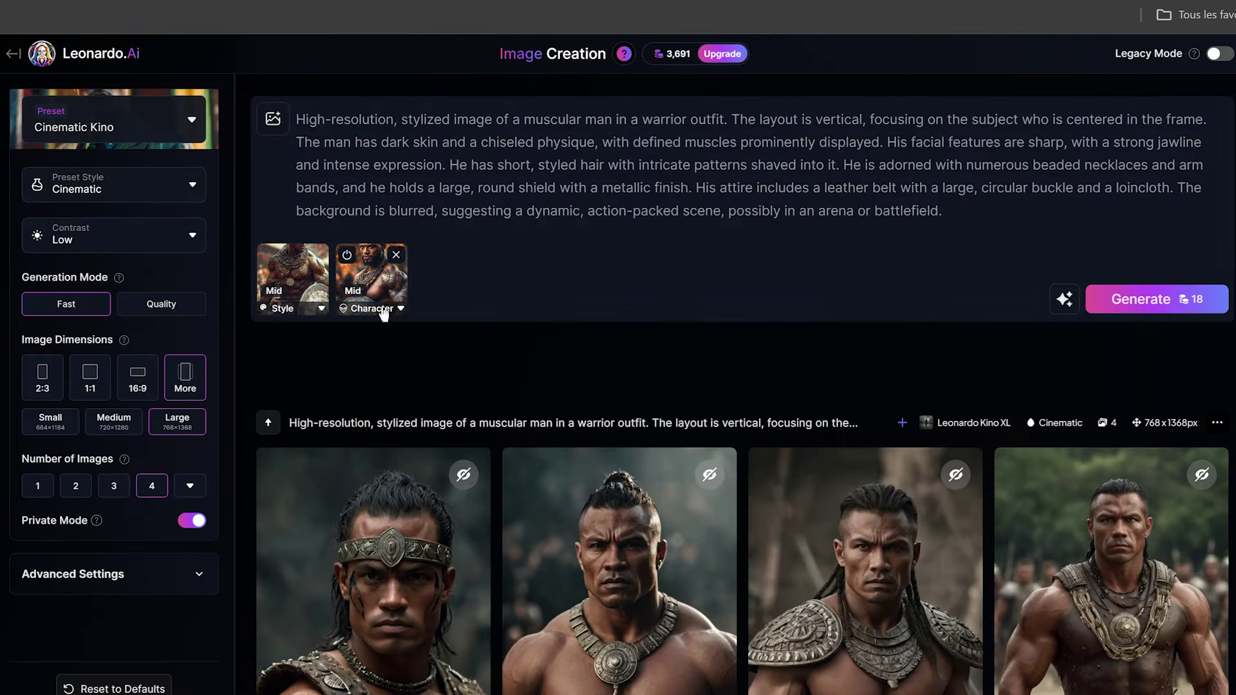
- Set the style reference strength to Ultra and the character reference strength to Low, and generate the images
{"action": "left_click", "coordinate": [305, 314]}
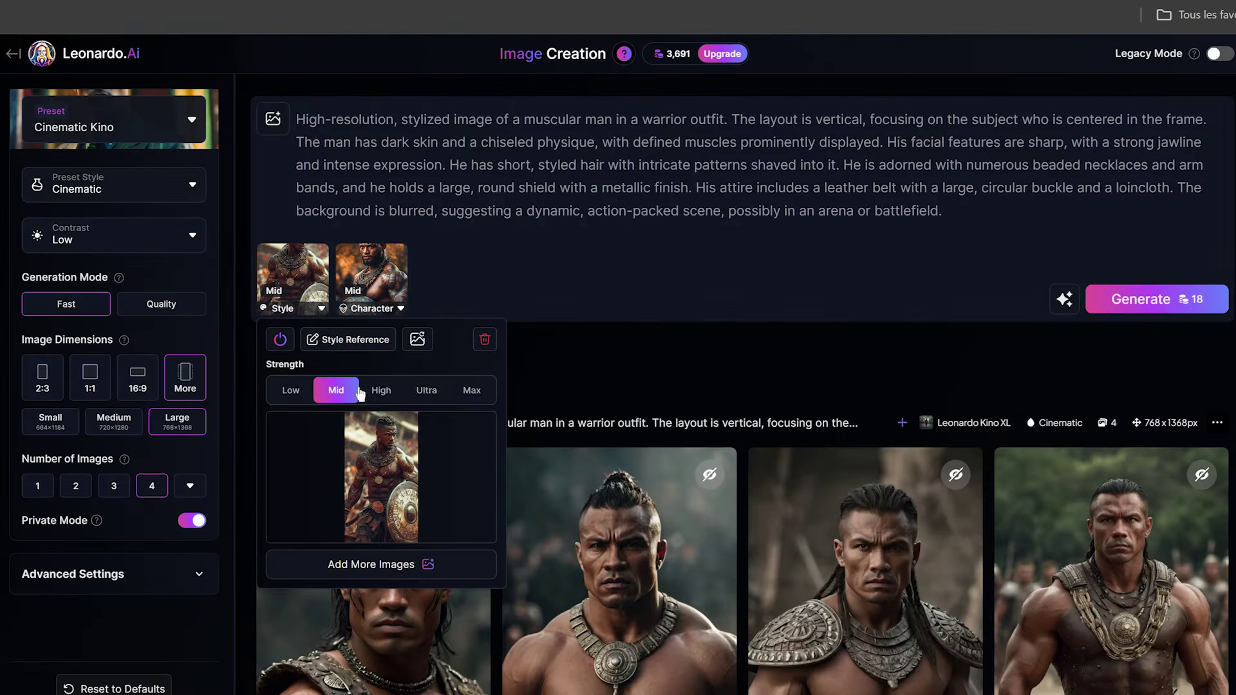
{"action": "left_click", "coordinate": [422, 392]}
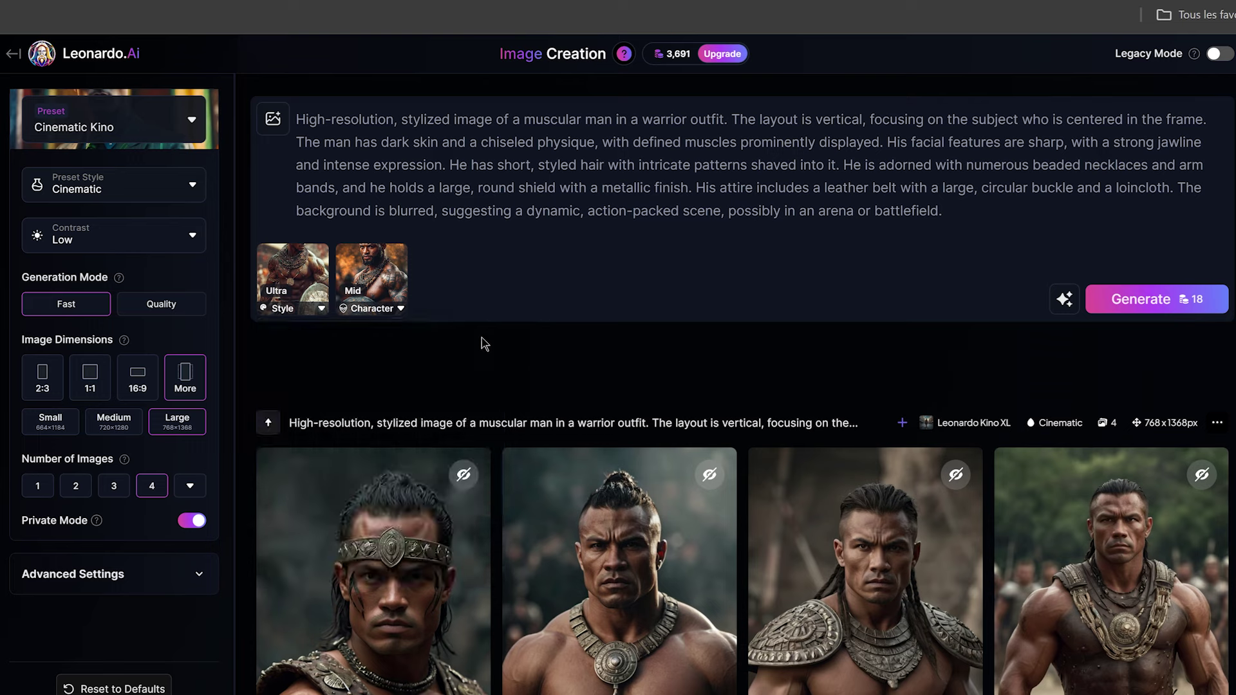
{"action": "left_click", "coordinate": [400, 309]}
{"action": "left_click", "coordinate": [385, 390]}
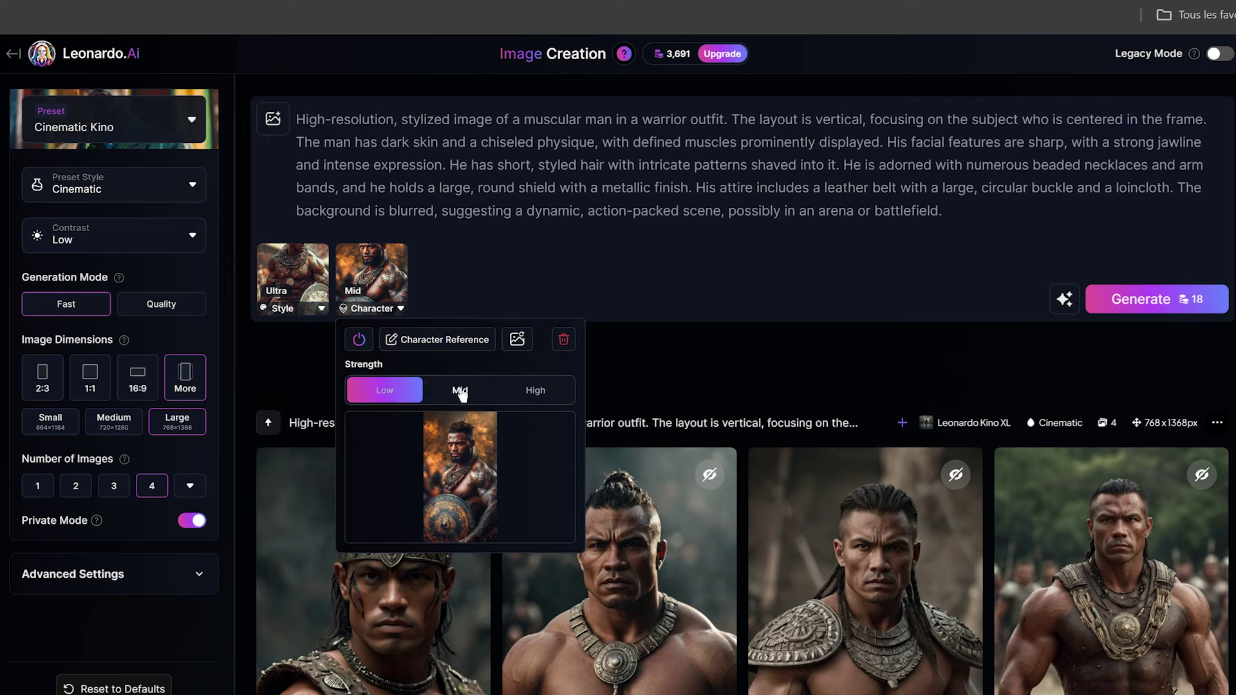
{"action": "key", "text": "ctrl+Return"}
- Generate four images from the African warrior prompt using only the style reference at Mid strength, and look them over
{"action": "scroll", "coordinate": [741, 386], "scroll_direction": "down", "scroll_amount": 3}
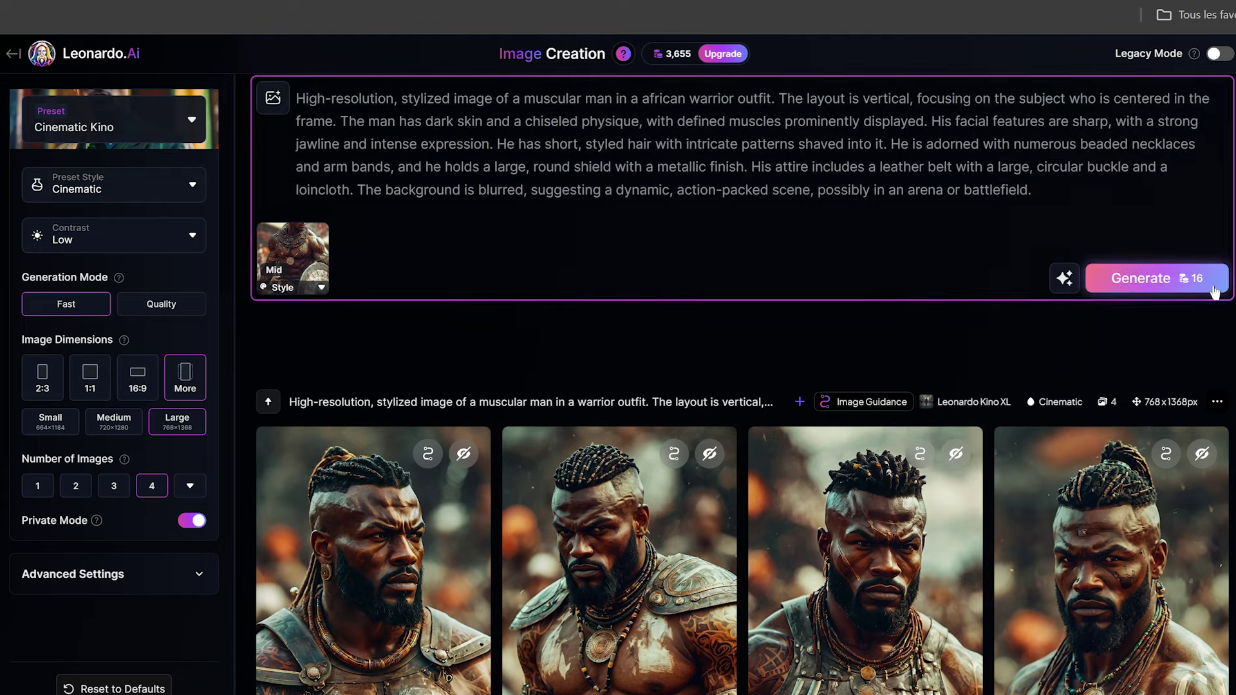
{"action": "left_click", "coordinate": [1213, 286]}
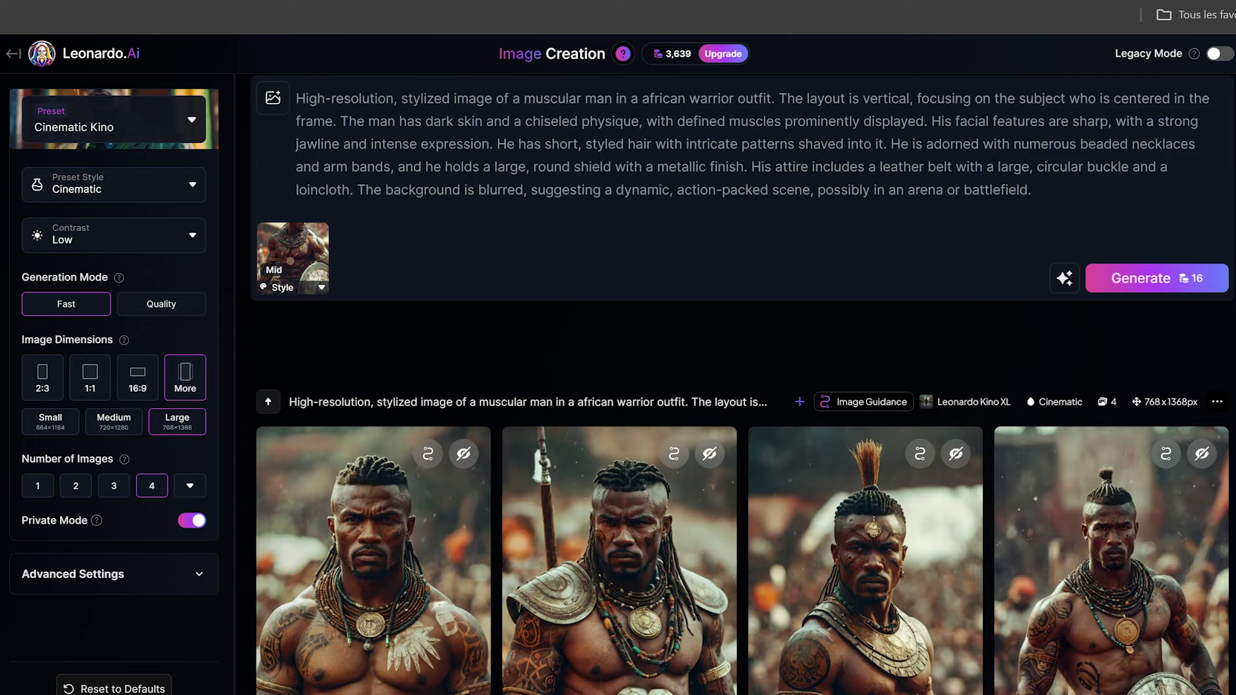
{"action": "scroll", "coordinate": [741, 386], "scroll_direction": "down", "scroll_amount": 4}
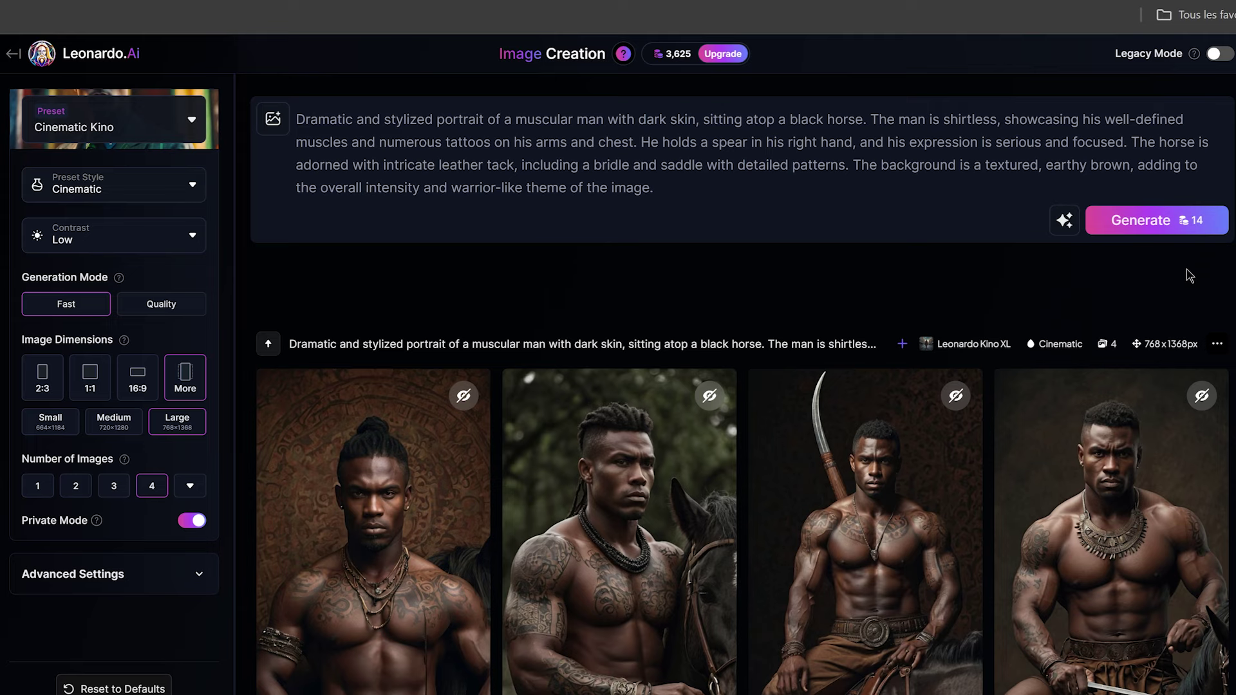
- Add the uploaded bearded warrior with a dark round shield as Style Reference for the black horse prompt, and generate four images
{"action": "scroll", "coordinate": [741, 387], "scroll_direction": "down", "scroll_amount": 3}
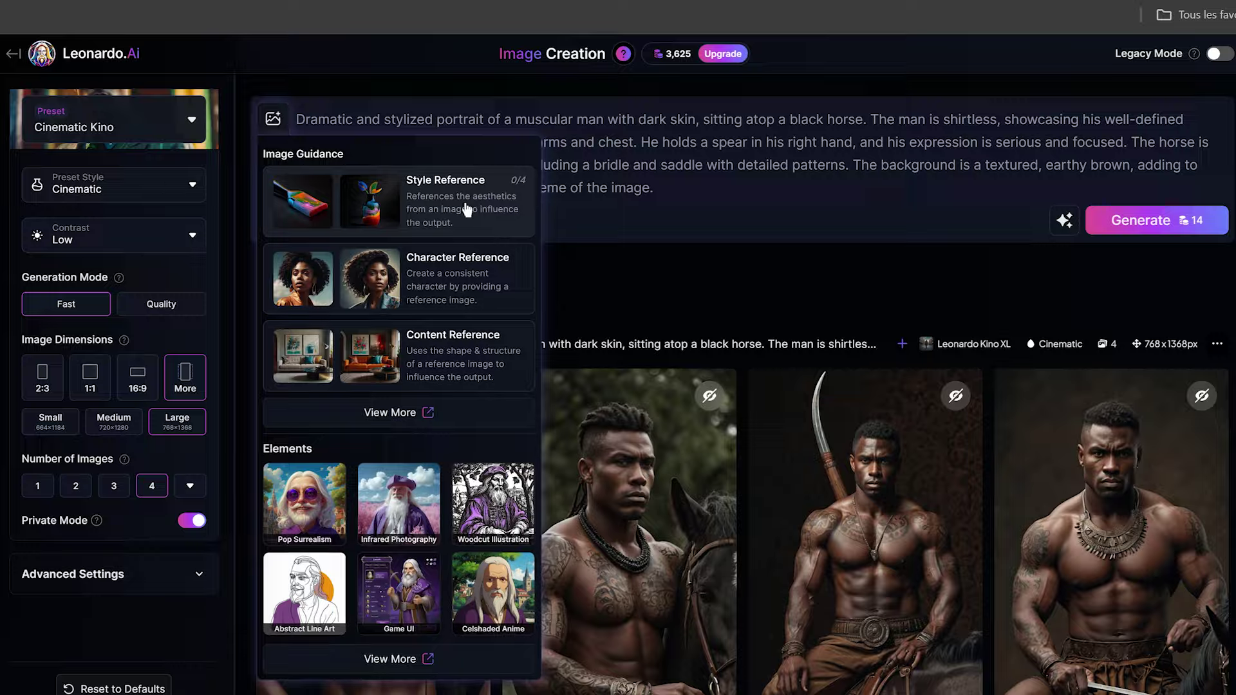
{"action": "left_click", "coordinate": [490, 208]}
{"action": "scroll", "coordinate": [972, 309], "scroll_direction": "down", "scroll_amount": 3}
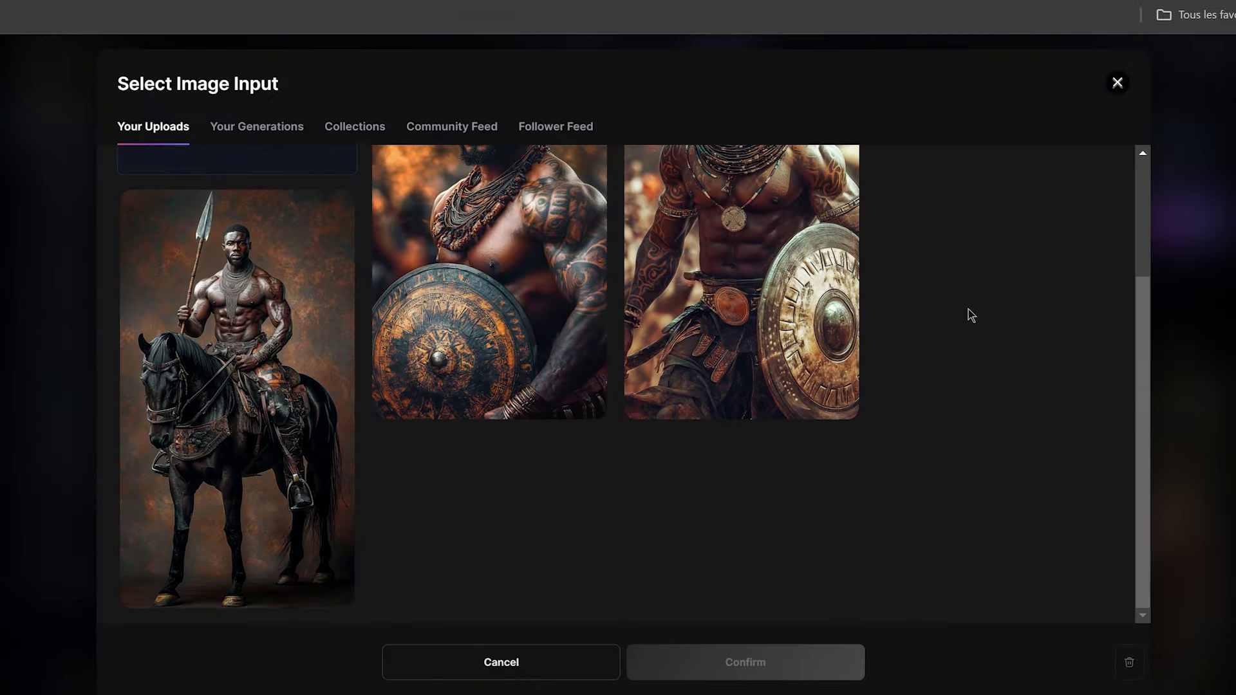
{"action": "scroll", "coordinate": [968, 316], "scroll_direction": "up", "scroll_amount": 3}
{"action": "left_click", "coordinate": [552, 312]}
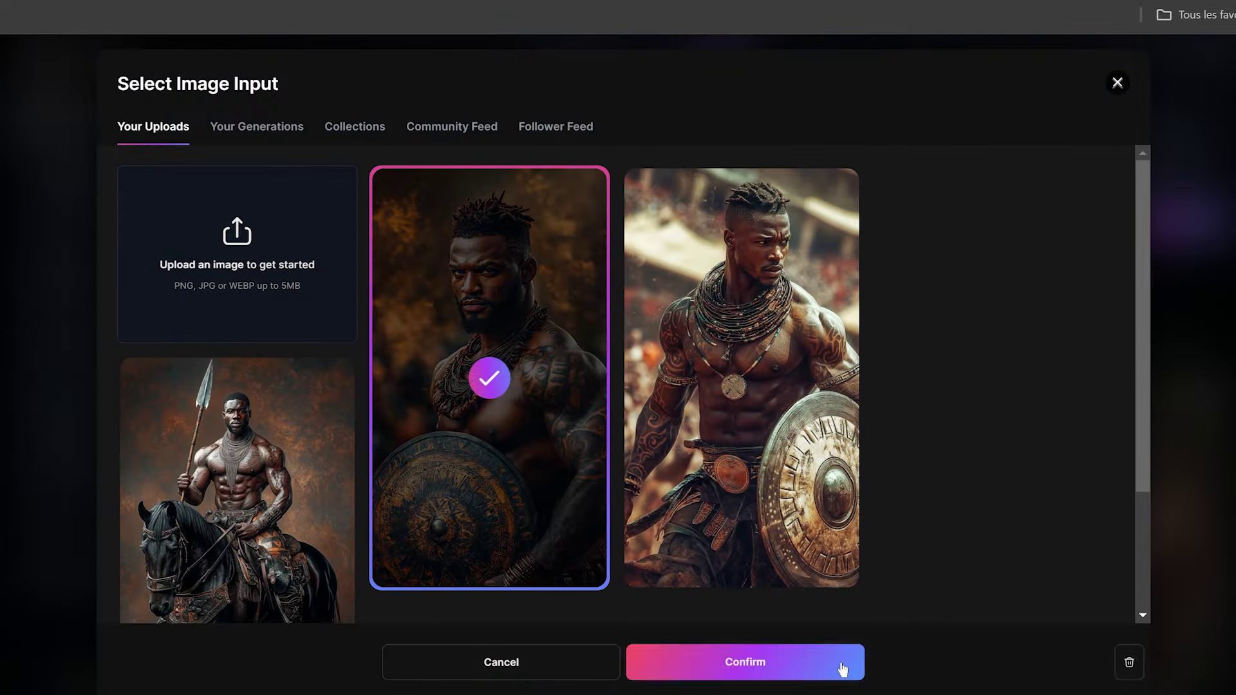
{"action": "left_click", "coordinate": [842, 670]}
{"action": "left_click", "coordinate": [1188, 277]}
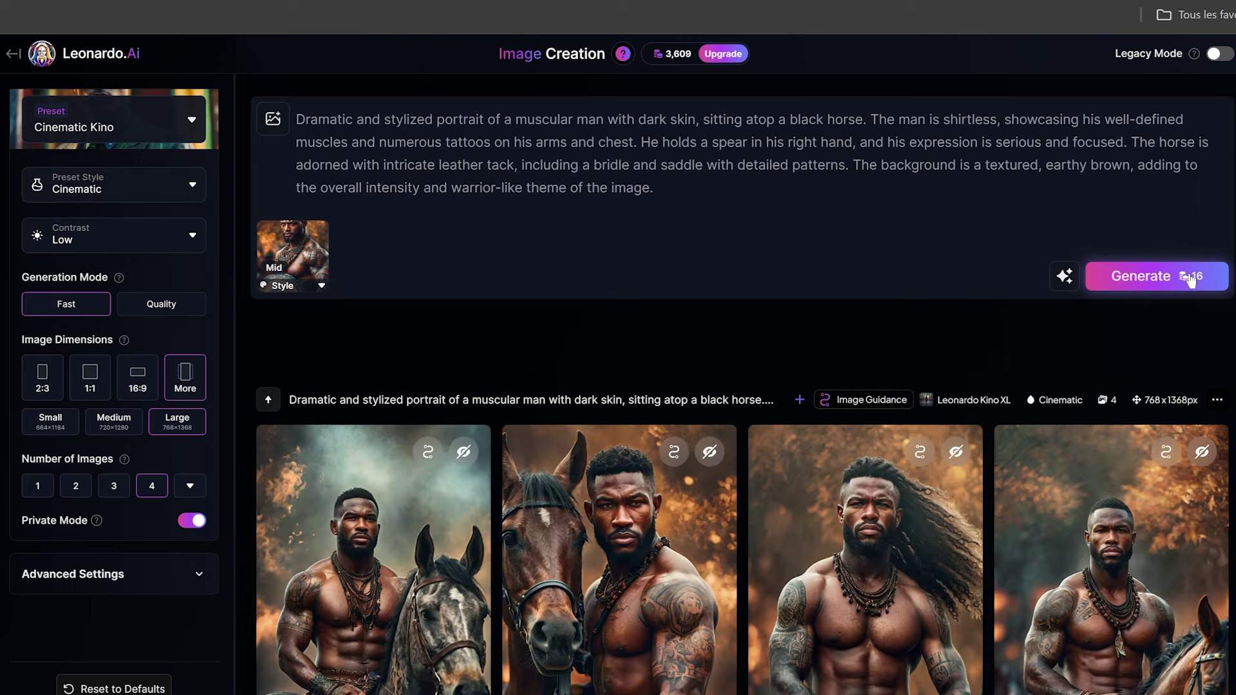
{"action": "scroll", "coordinate": [1027, 293], "scroll_direction": "down", "scroll_amount": 5}
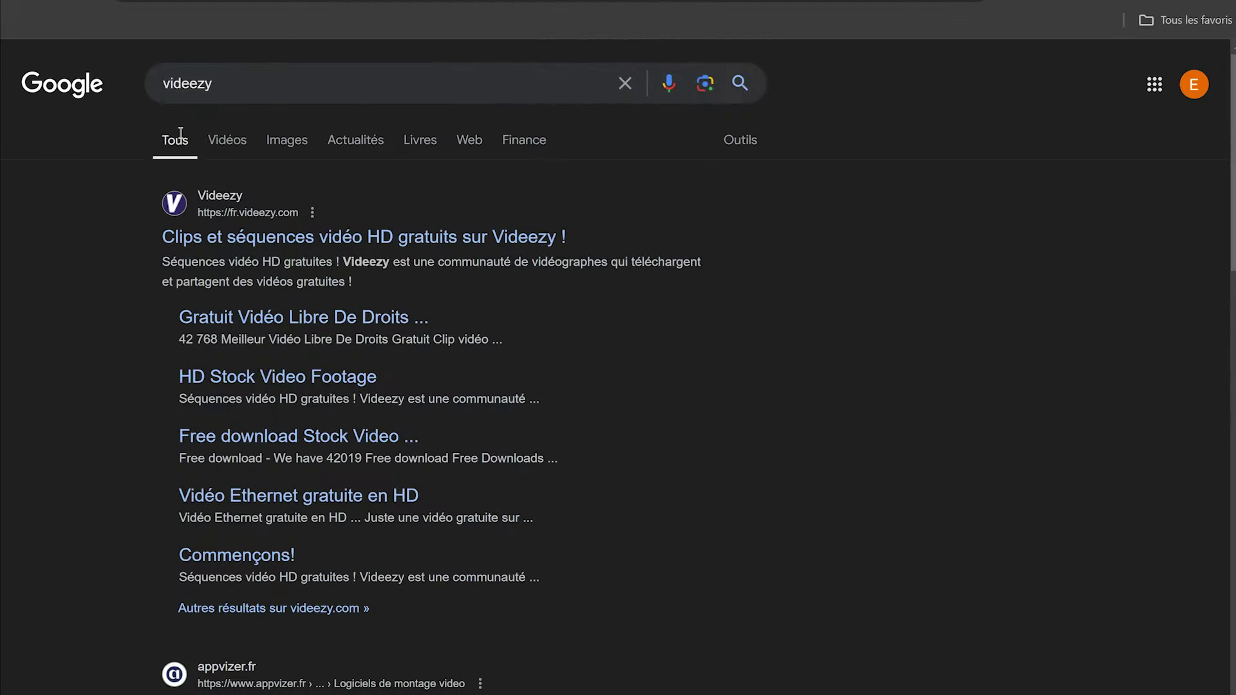
- Open the Videezy site from the Google results, accept its privacy terms and search it for snow
{"action": "left_click", "coordinate": [358, 238]}
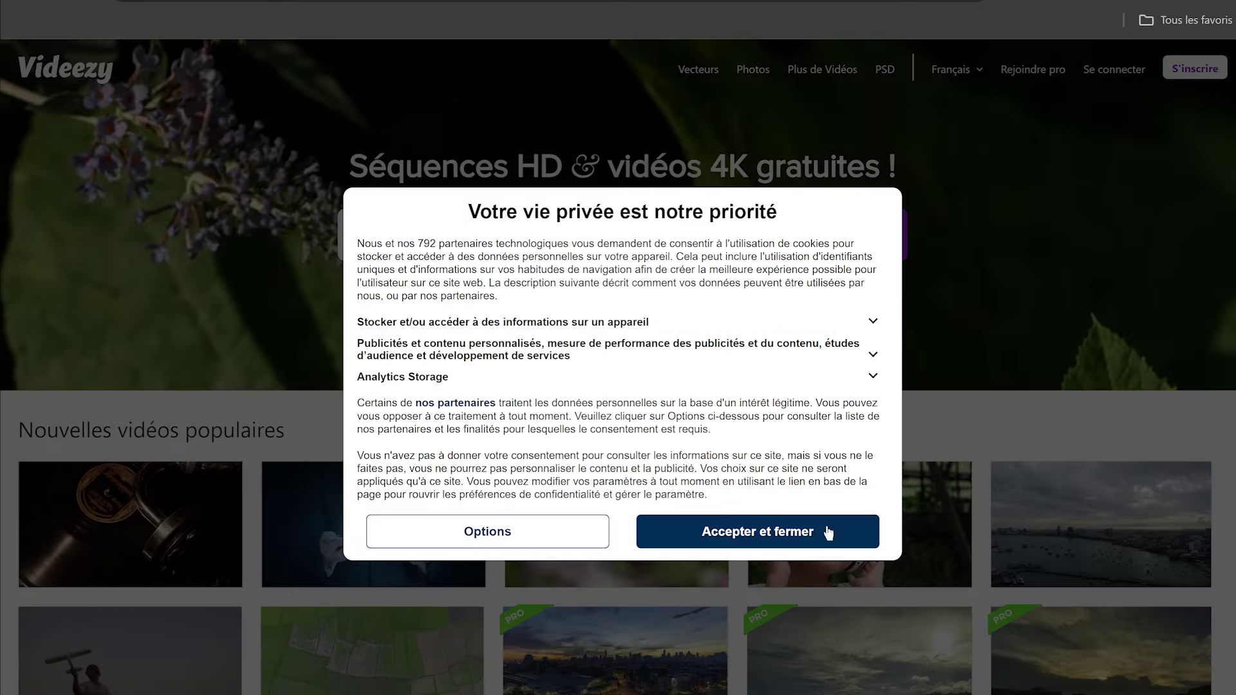
{"action": "left_click", "coordinate": [828, 532]}
{"action": "left_click", "coordinate": [631, 237]}
{"action": "type", "text": "snow"}
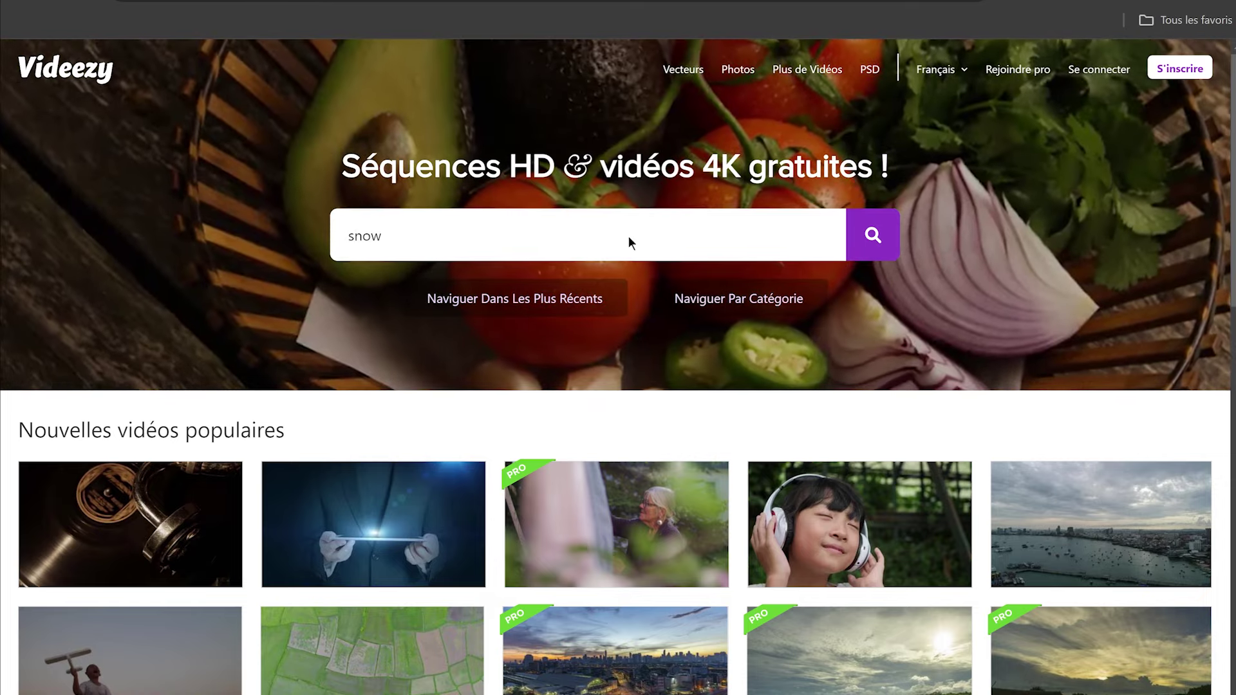
{"action": "key", "text": "Return"}
- Browse the snow clips and open the falling snow background video "Fond de neige qui tombe"
{"action": "scroll", "coordinate": [696, 290], "scroll_direction": "down", "scroll_amount": 5}
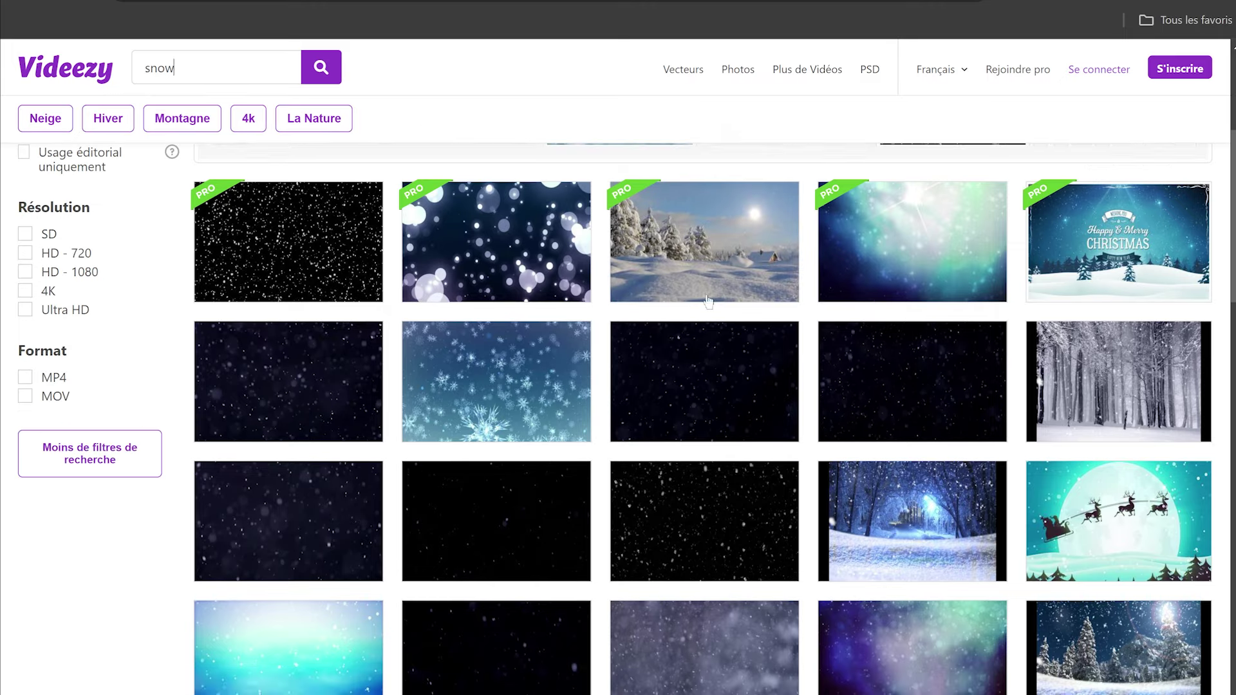
{"action": "scroll", "coordinate": [708, 300], "scroll_direction": "down", "scroll_amount": 2}
{"action": "scroll", "coordinate": [707, 296], "scroll_direction": "down", "scroll_amount": 2}
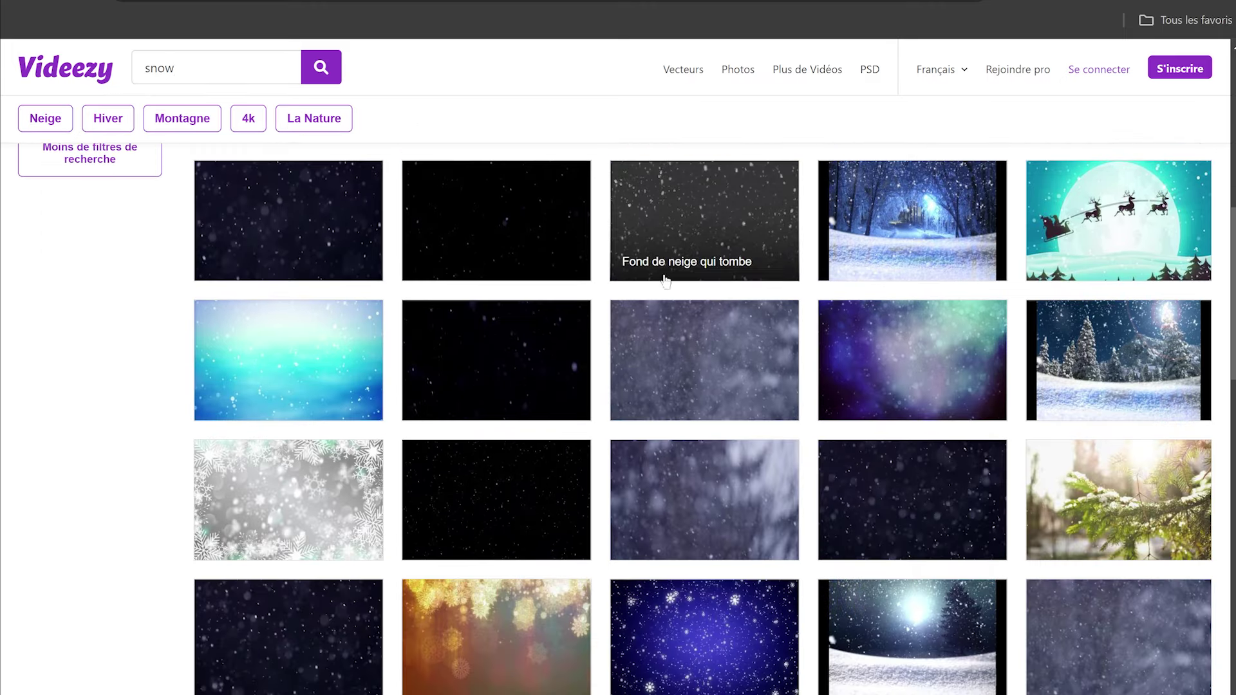
{"action": "left_click", "coordinate": [721, 214]}
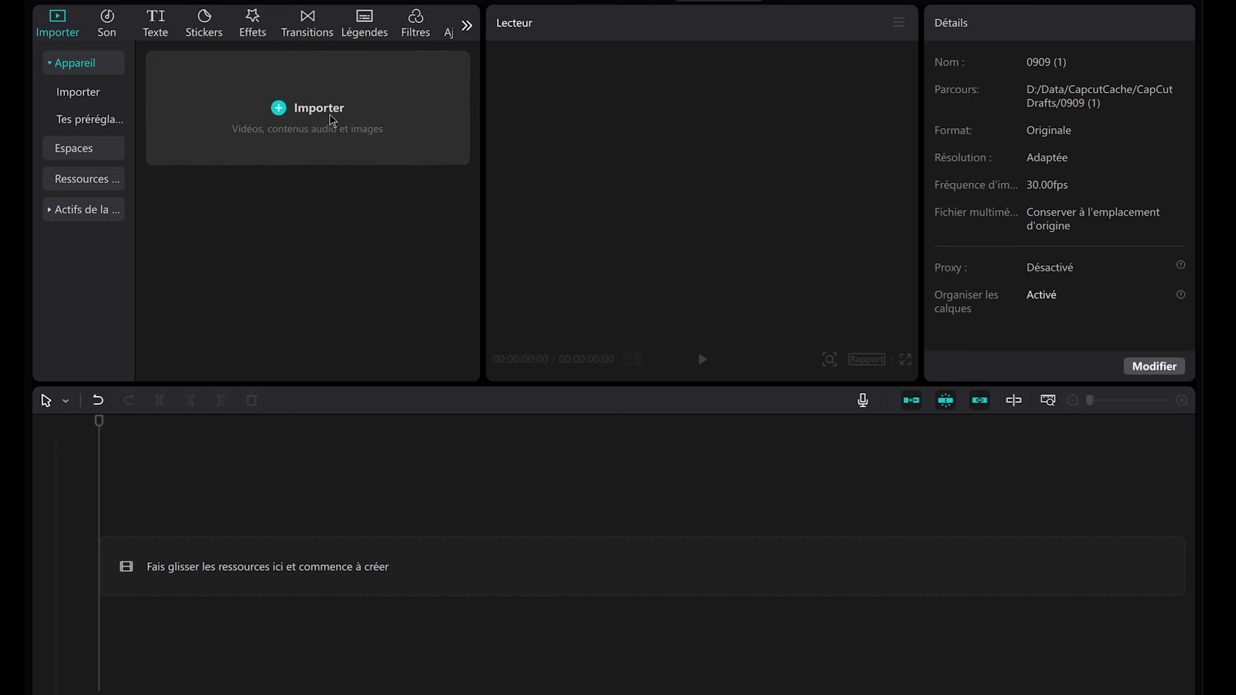
- Import the Cinematic image, the hidden-past music and the snow_fall_concept video from the Capcut folder into the project
{"action": "left_click", "coordinate": [333, 120]}
{"action": "left_click_drag", "start_coordinate": [210, 181], "coordinate": [226, 99]}
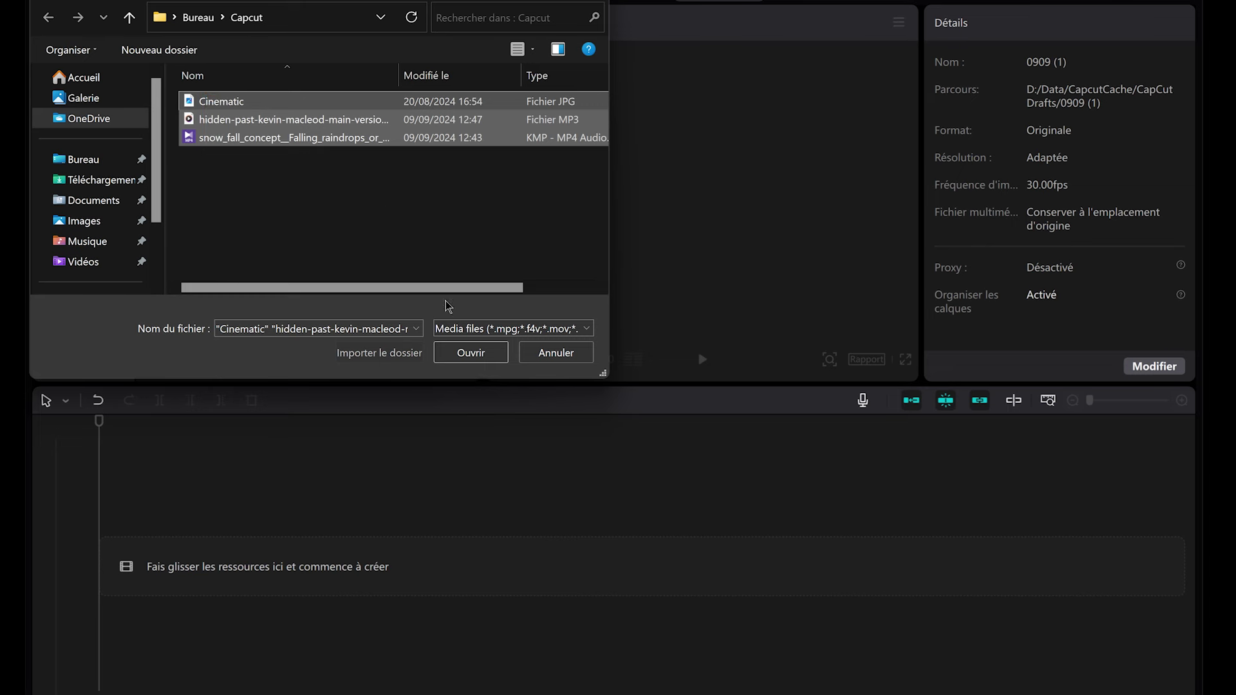
{"action": "left_click", "coordinate": [471, 353]}
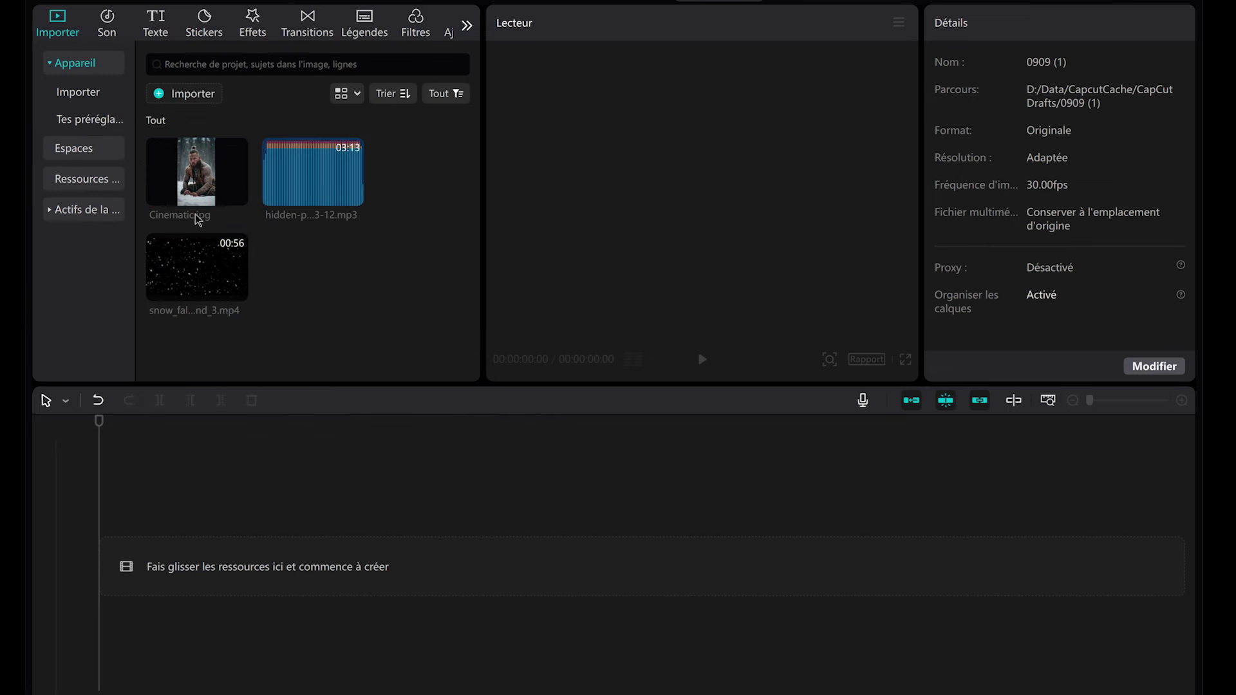
- Place Cinematic.jpg at the start of the timeline and extend it to 00:00:12:03
{"action": "left_click_drag", "start_coordinate": [202, 186], "coordinate": [201, 334]}
{"action": "left_click_drag", "start_coordinate": [124, 539], "coordinate": [186, 560]}
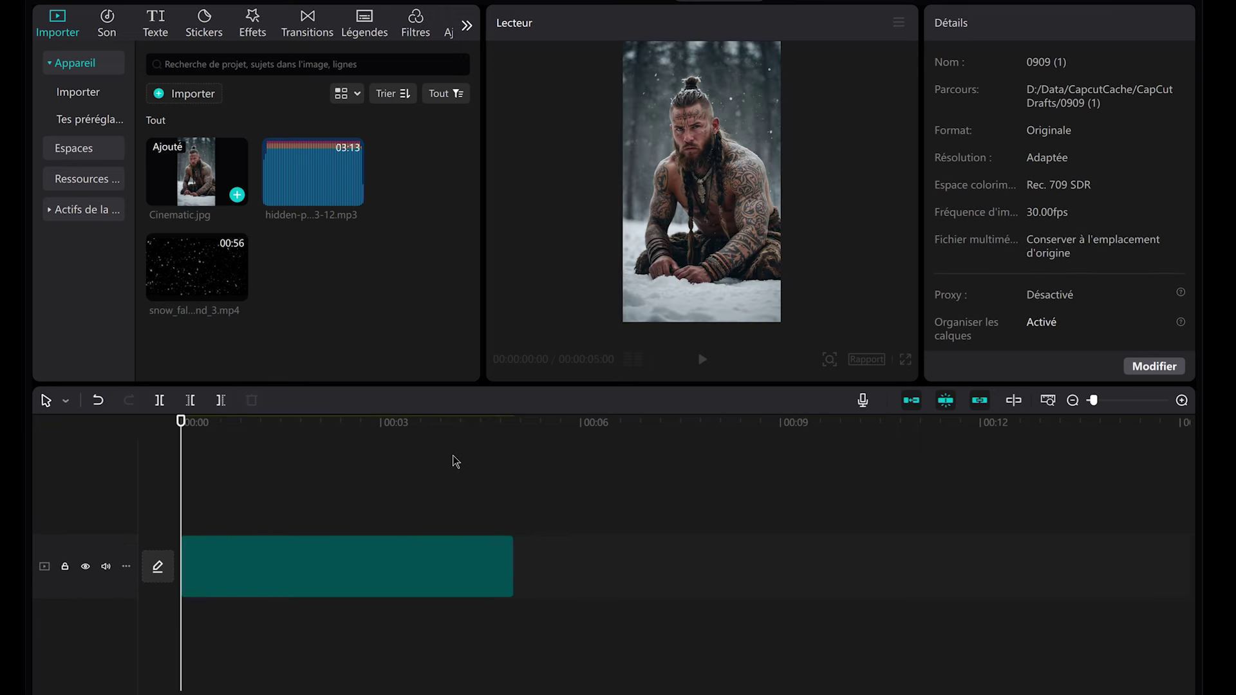
{"action": "left_click", "coordinate": [512, 561]}
{"action": "left_click_drag", "start_coordinate": [515, 549], "coordinate": [987, 546]}
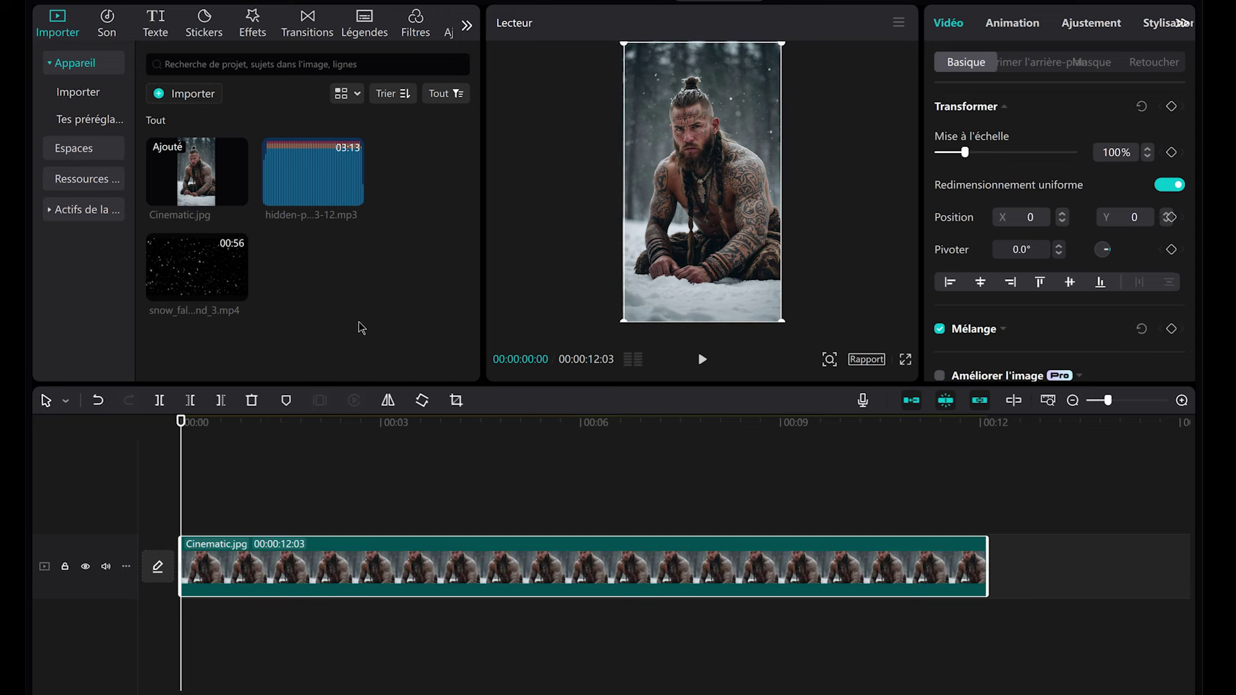
- Add the hidden-past music under the image, trim a sliver off its start and cut its end at 00:00:12:03
{"action": "left_click_drag", "start_coordinate": [316, 187], "coordinate": [178, 626]}
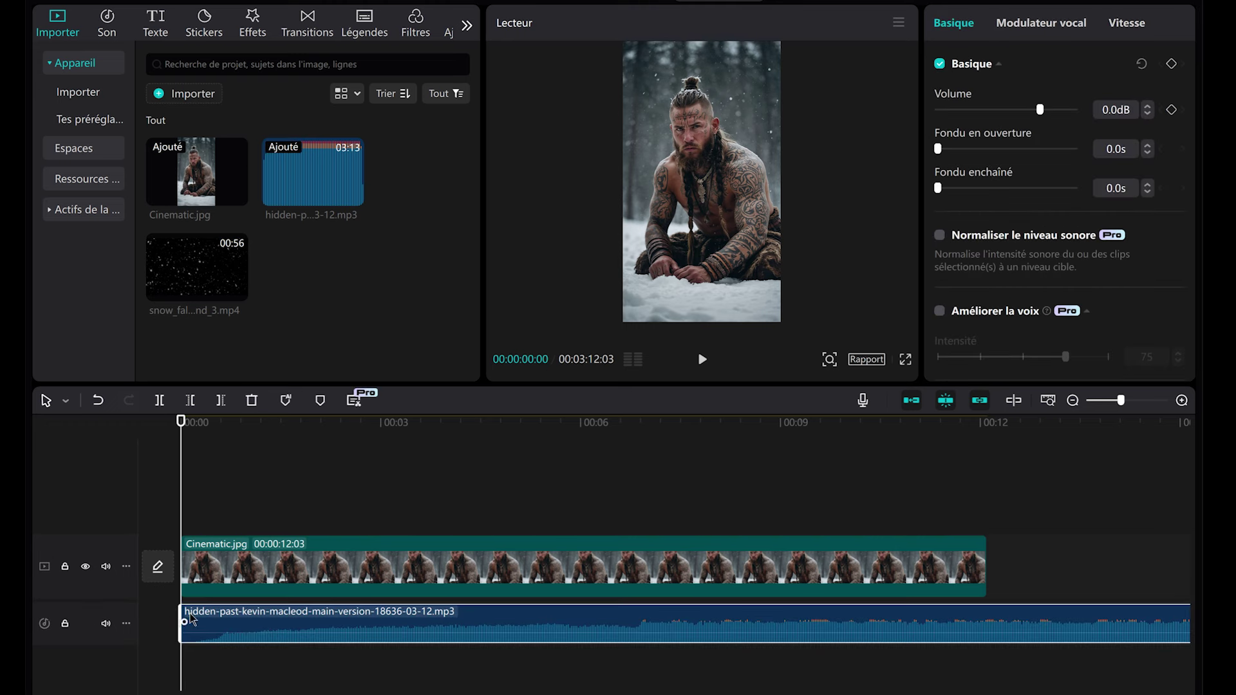
{"action": "left_click_drag", "start_coordinate": [187, 613], "coordinate": [197, 613]}
{"action": "left_click_drag", "start_coordinate": [588, 612], "coordinate": [560, 608]}
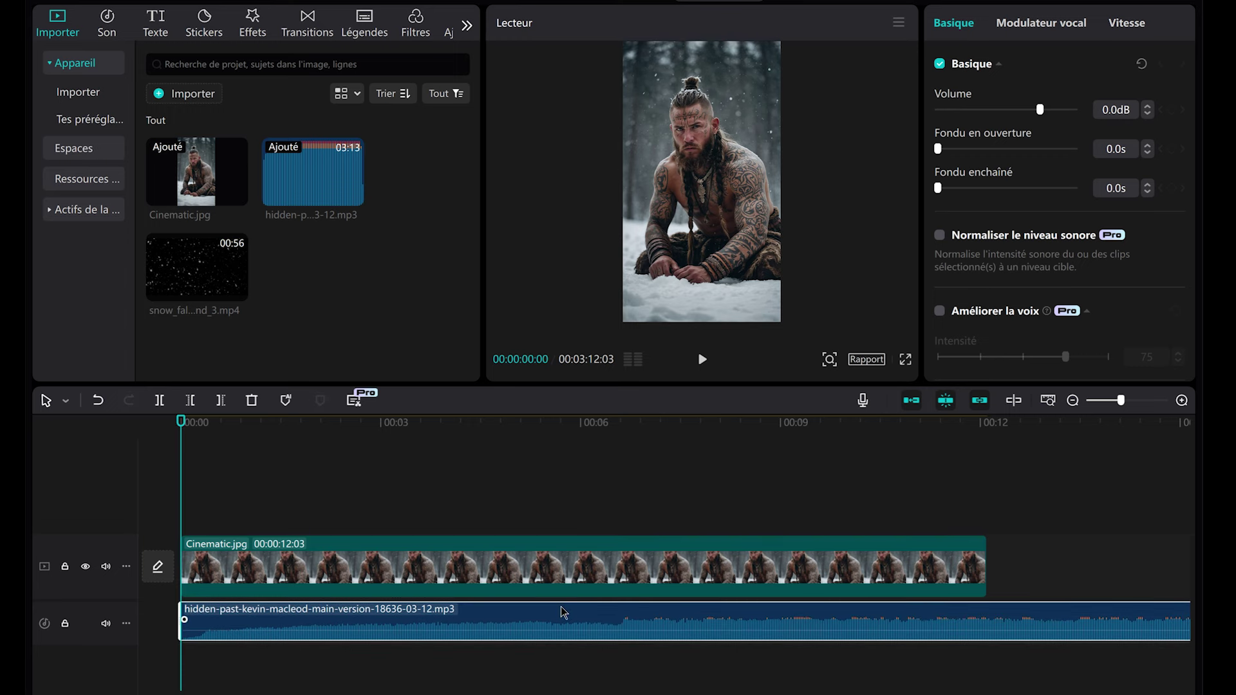
{"action": "left_click", "coordinate": [987, 425]}
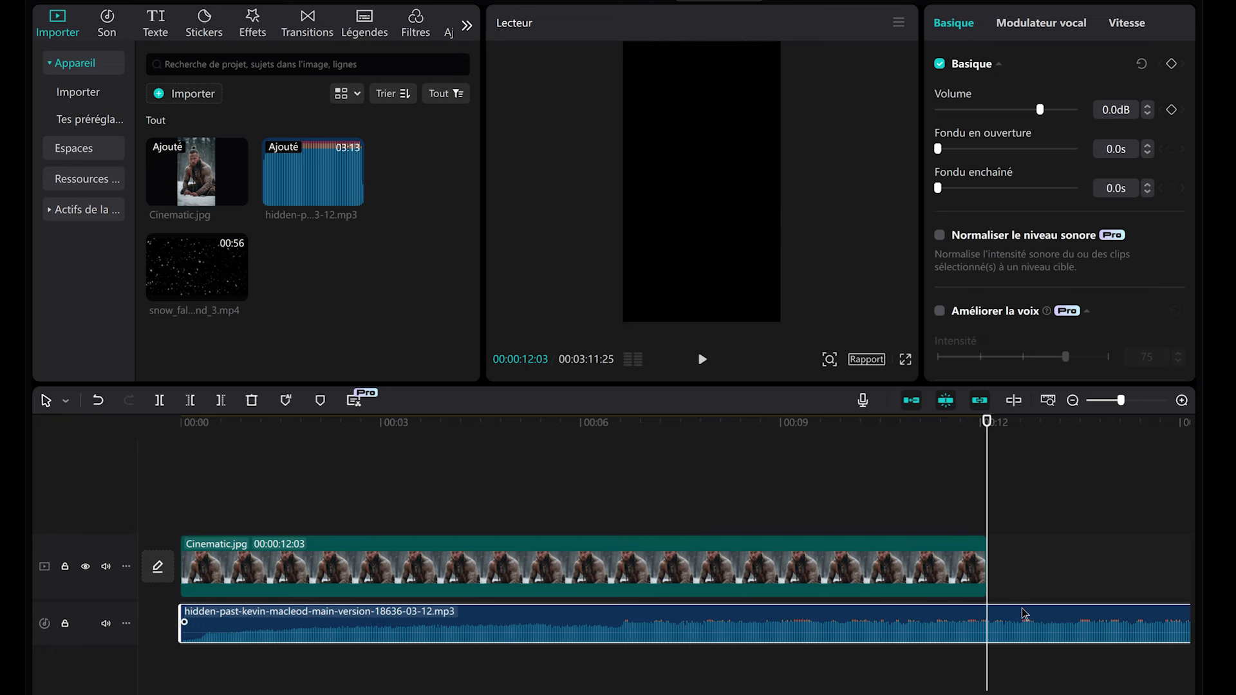
{"action": "left_click", "coordinate": [221, 401]}
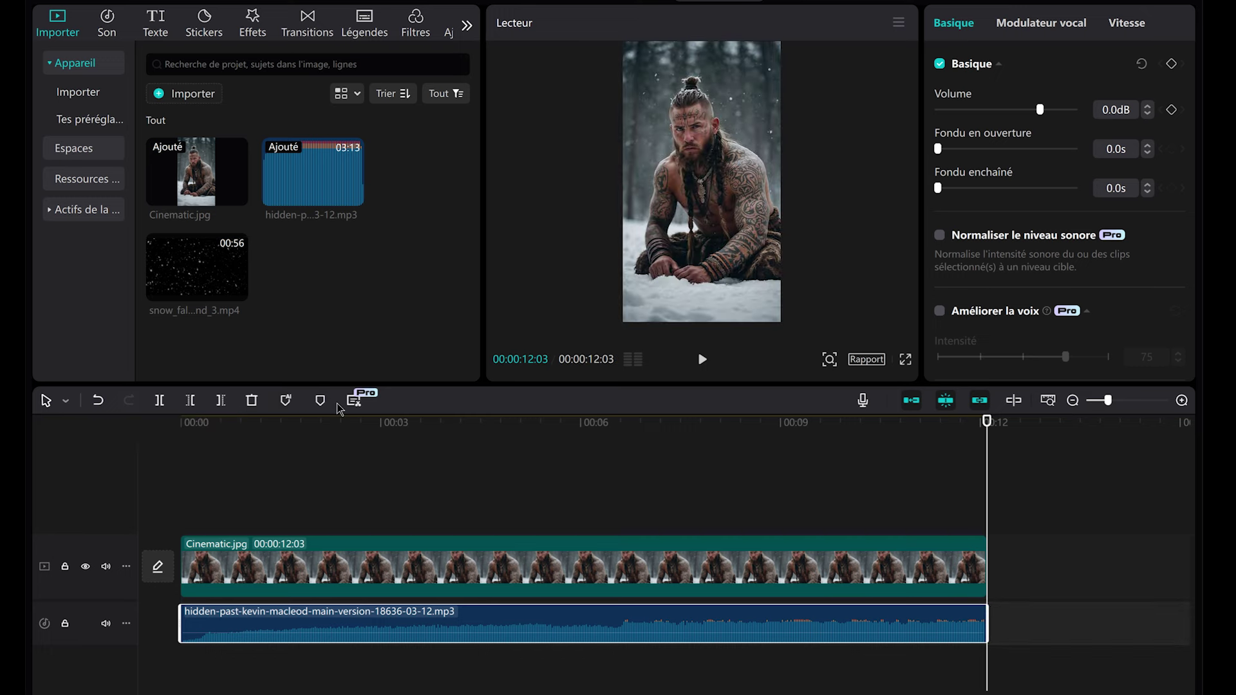
- Place the snow fall video on a track above the image and cut its end at 00:00:12:03
{"action": "left_click_drag", "start_coordinate": [191, 269], "coordinate": [181, 517]}
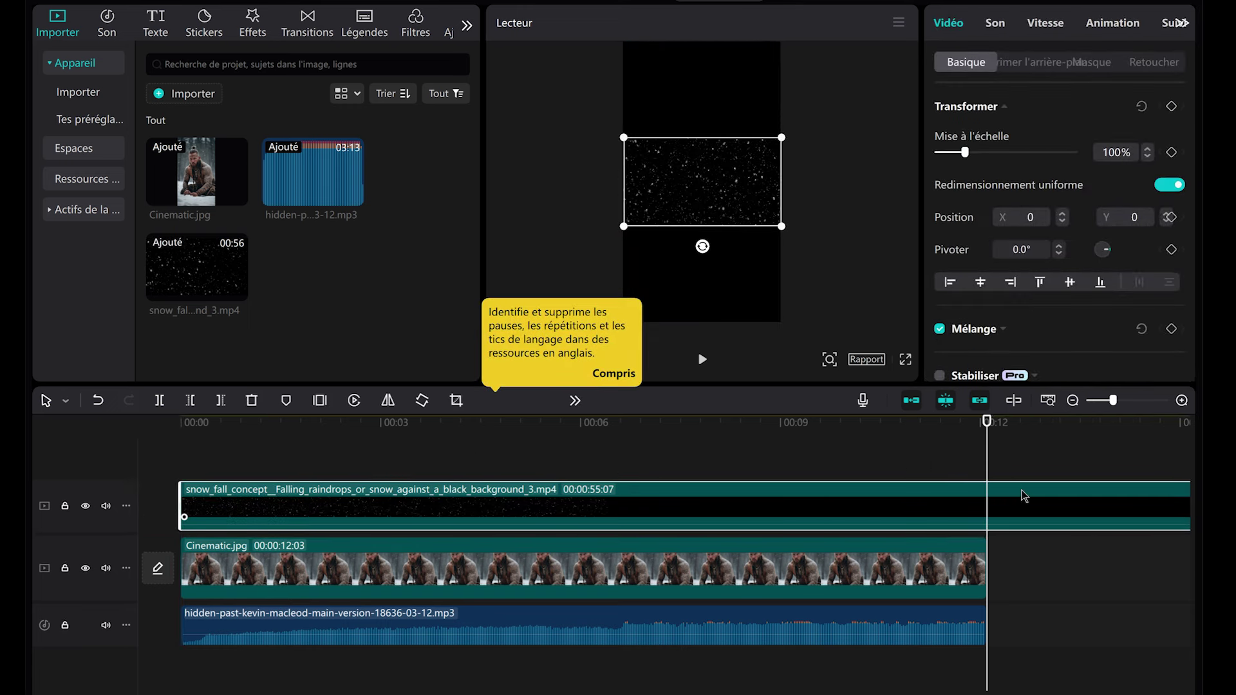
{"action": "left_click", "coordinate": [220, 400]}
{"action": "key", "text": "Home"}
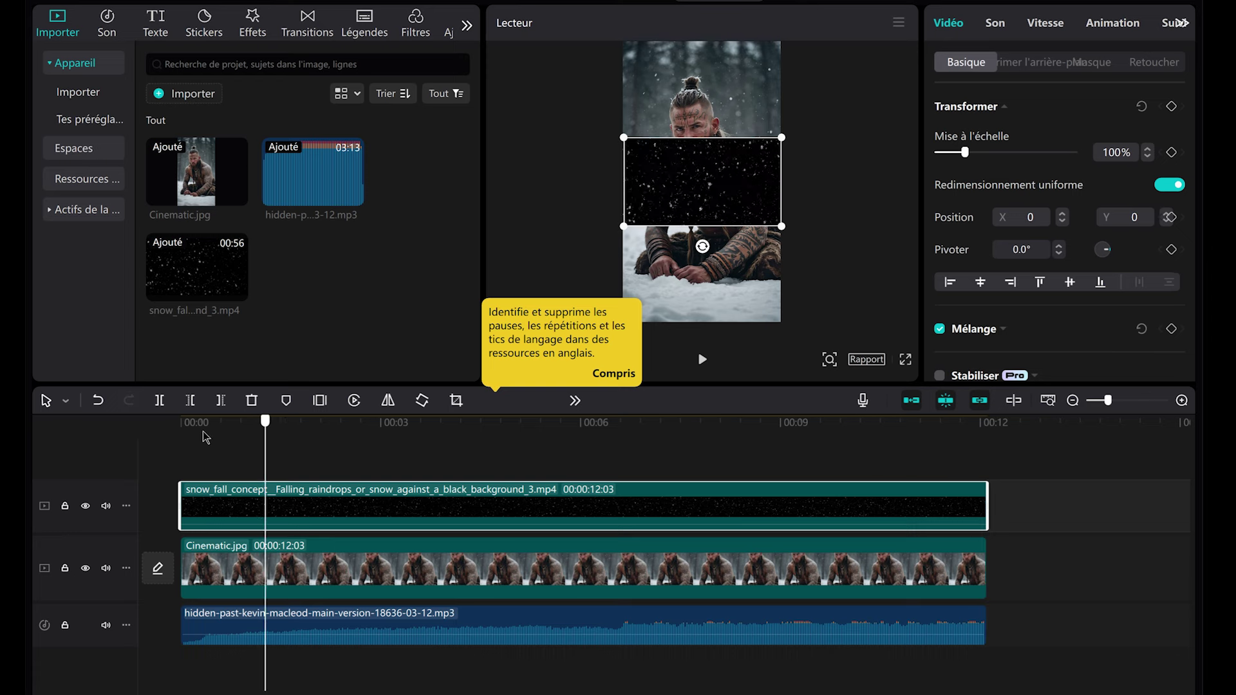
- Enlarge the snow video to 332% so it fills the frame and set its blend mode to Écran
{"action": "left_click_drag", "start_coordinate": [785, 226], "coordinate": [911, 312]}
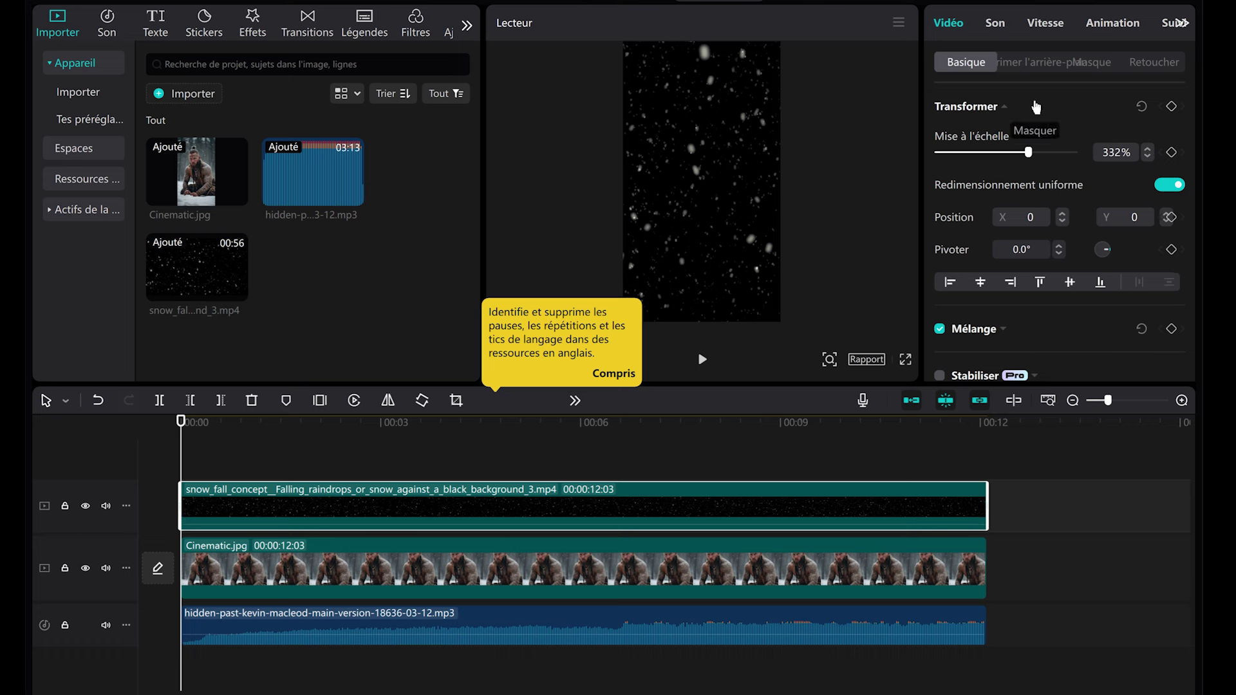
{"action": "scroll", "coordinate": [1036, 193], "scroll_direction": "down", "scroll_amount": 3}
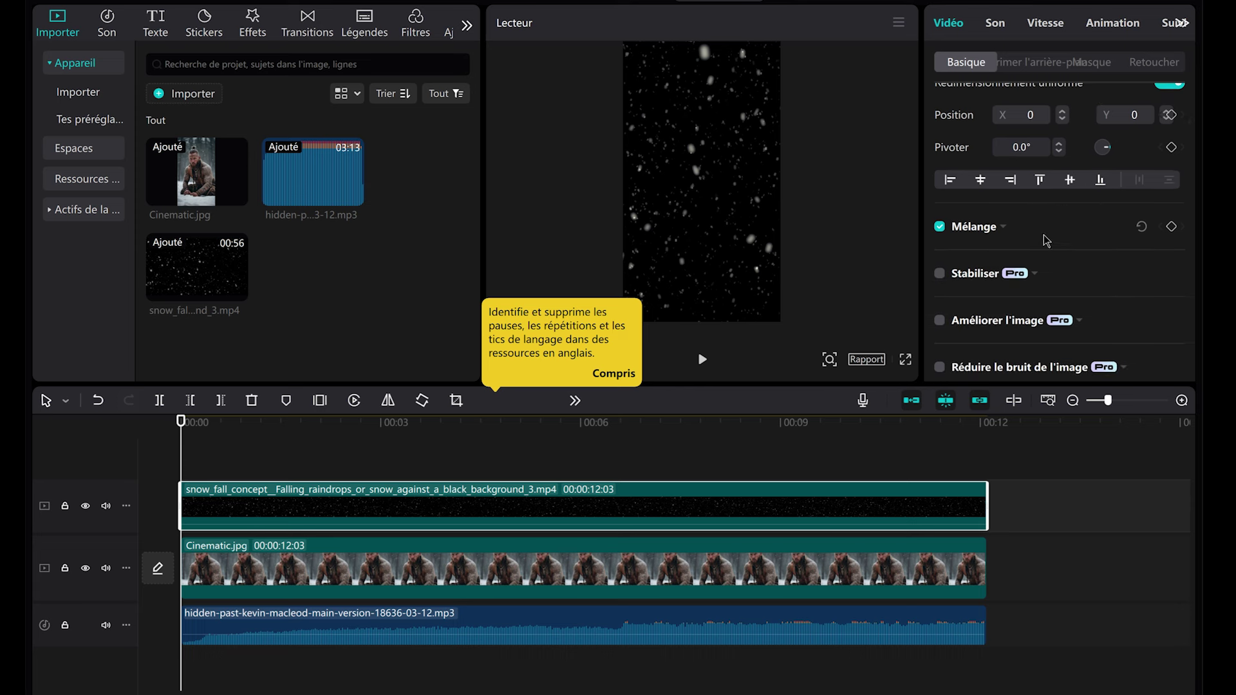
{"action": "left_click", "coordinate": [615, 375]}
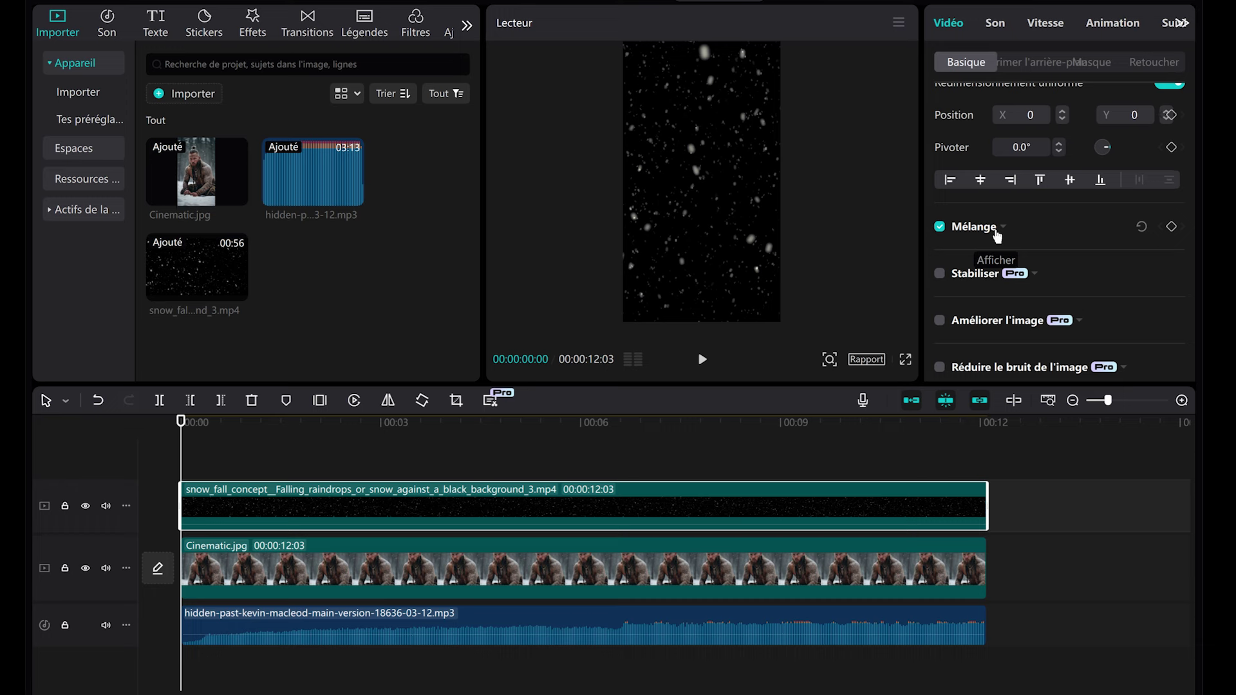
{"action": "left_click", "coordinate": [994, 230]}
{"action": "scroll", "coordinate": [1079, 239], "scroll_direction": "down", "scroll_amount": 2}
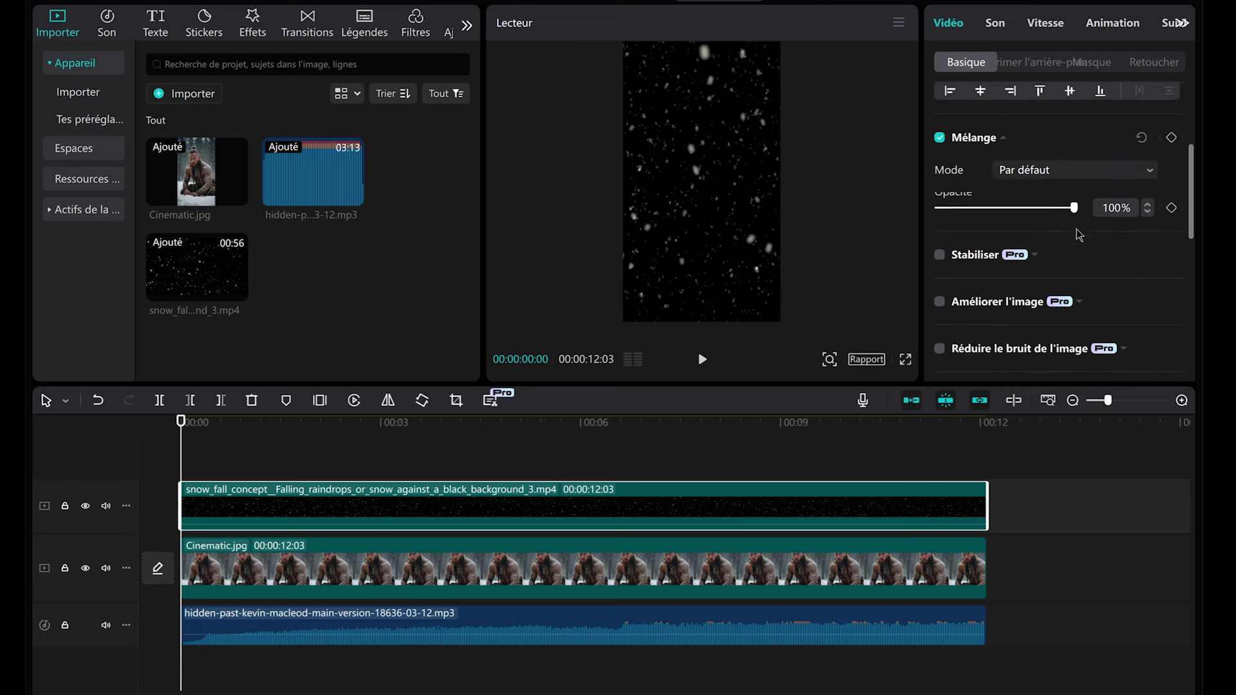
{"action": "left_click", "coordinate": [1069, 159]}
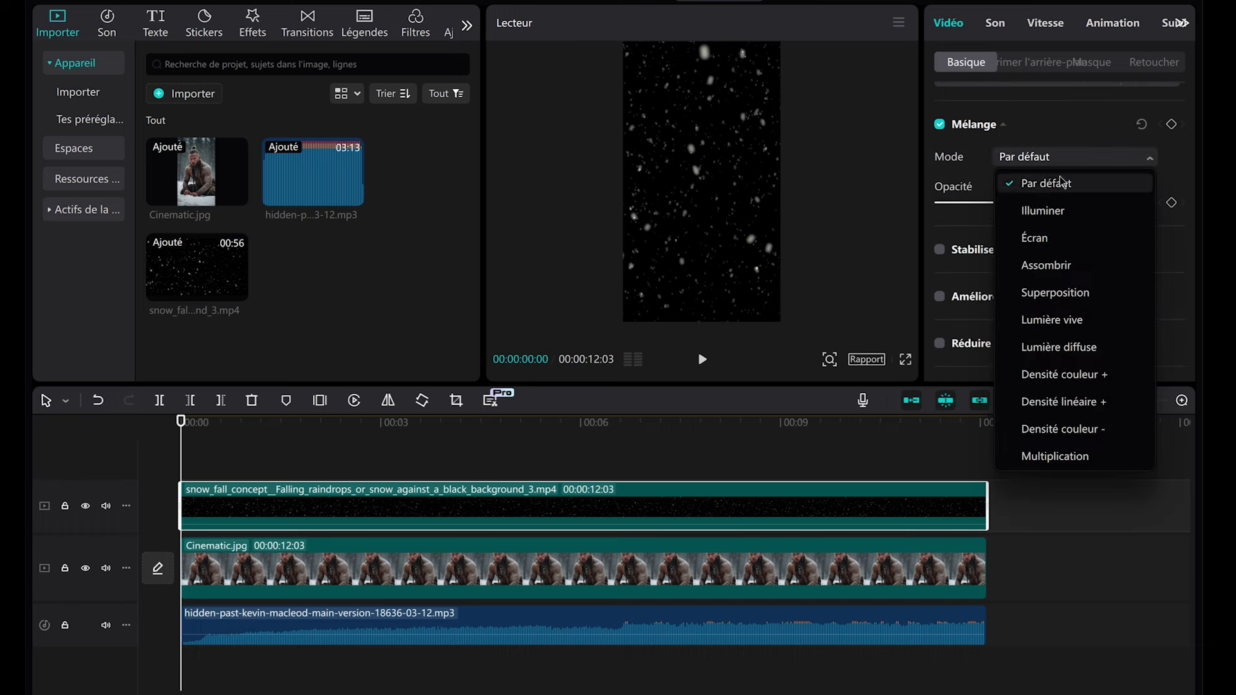
{"action": "left_click", "coordinate": [1035, 238]}
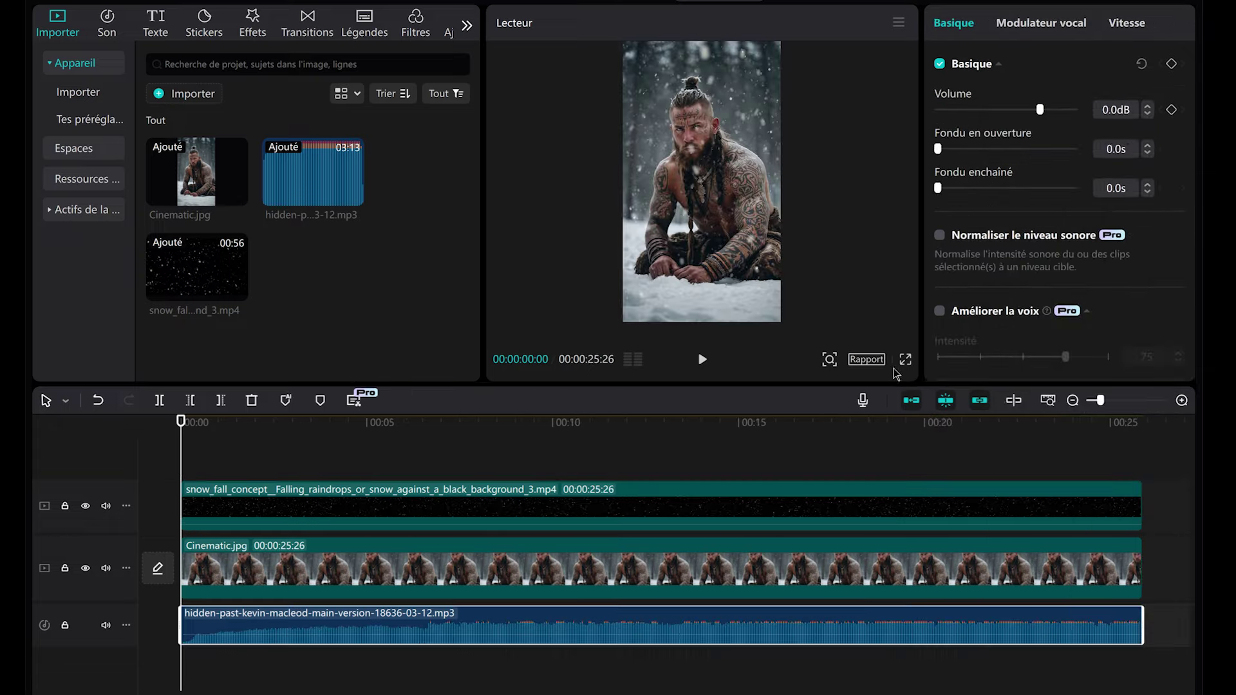
- Play the snow-covered warrior video in full screen from the beginning
{"action": "left_click", "coordinate": [898, 362]}
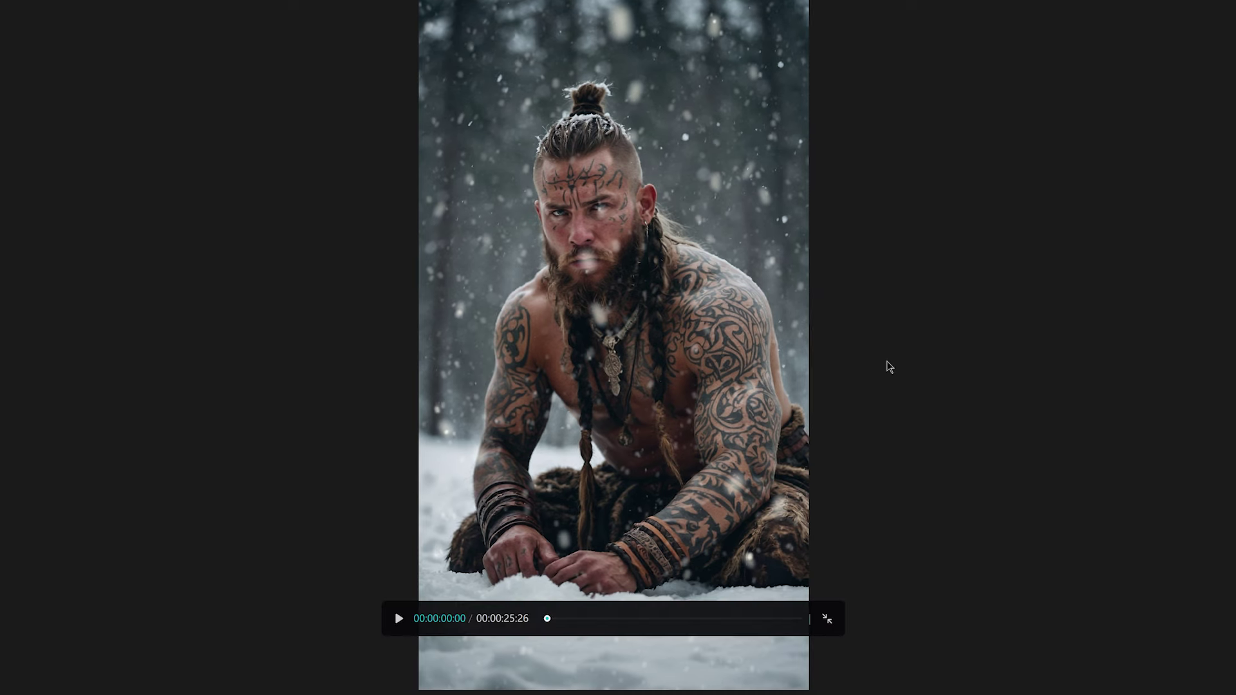
{"action": "key", "text": "space"}
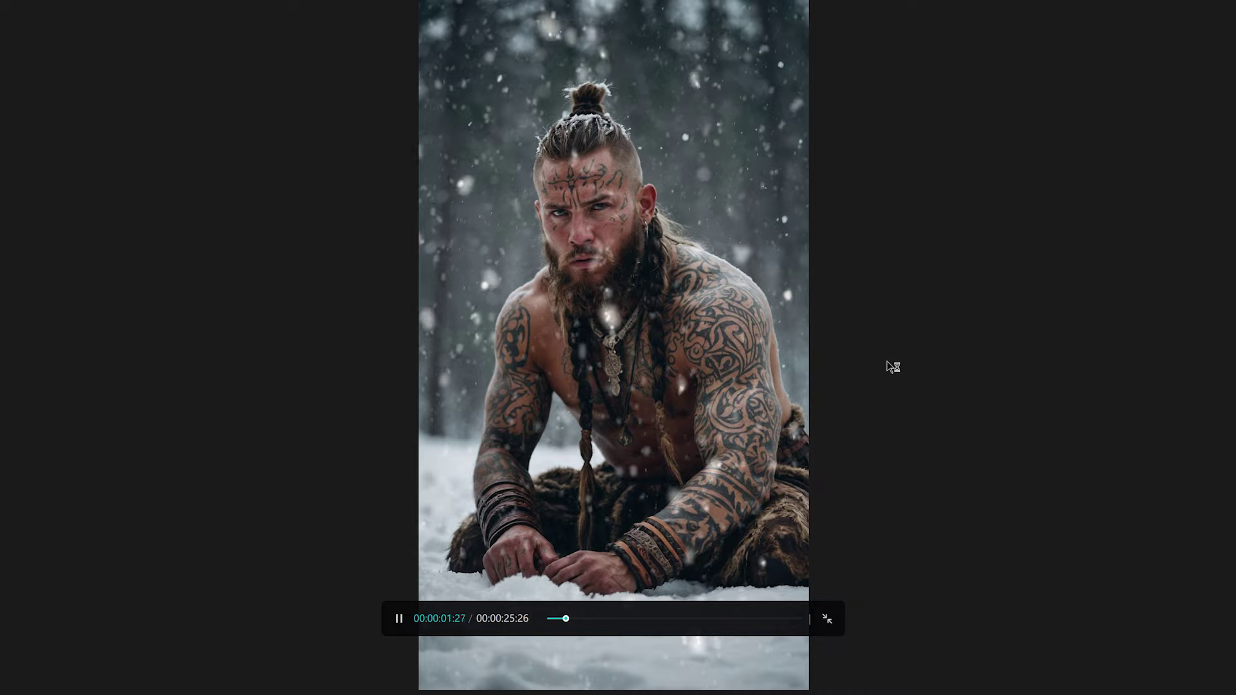
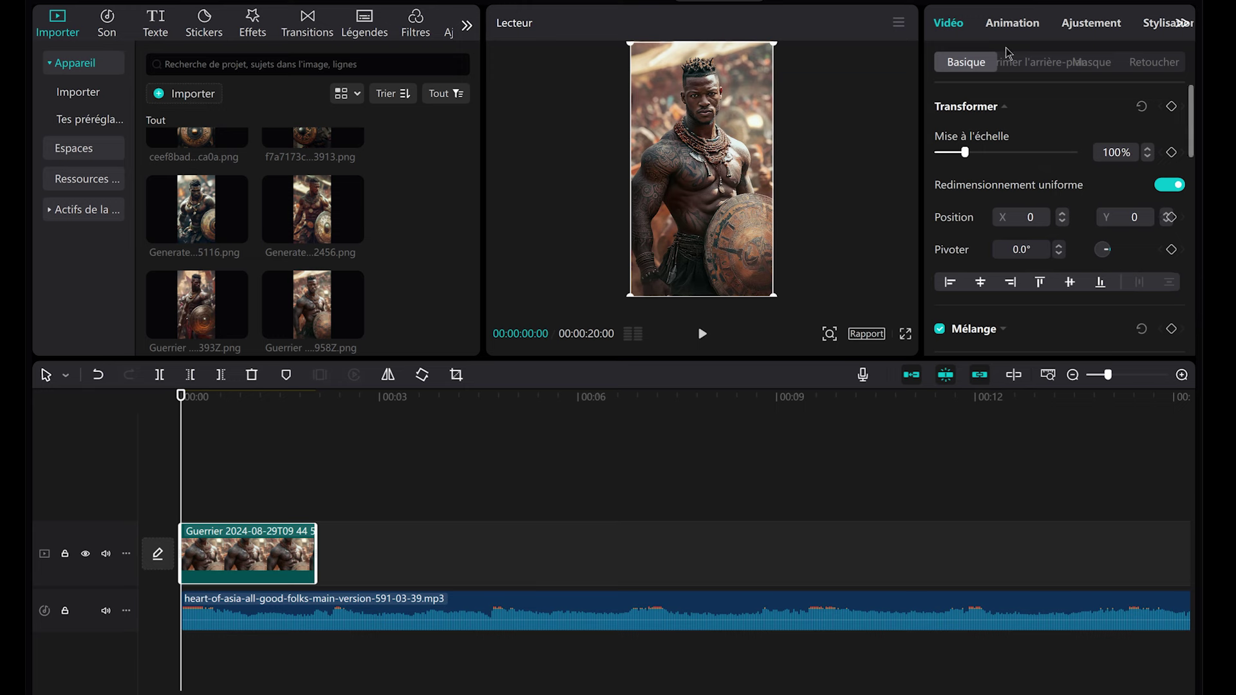
- Apply the "Tomb...oite" Ensemble animation to the first warrior clip and replay it from the start
{"action": "left_click", "coordinate": [1011, 25]}
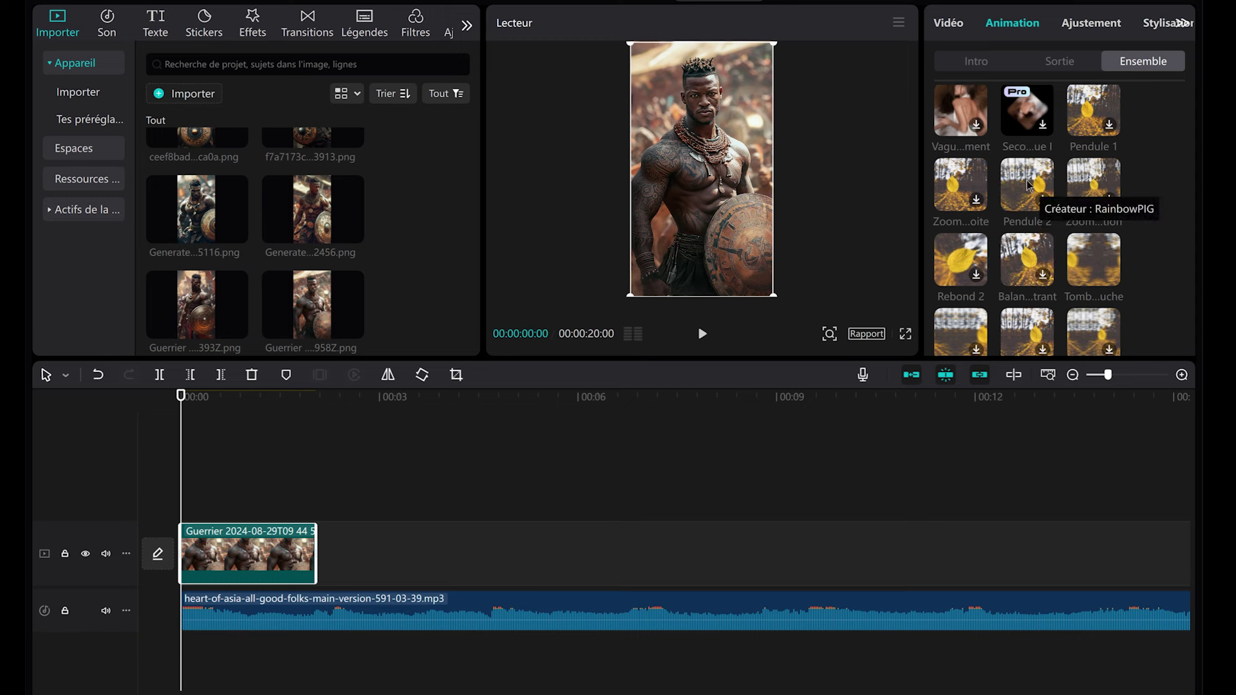
{"action": "scroll", "coordinate": [1063, 212], "scroll_direction": "down", "scroll_amount": 5}
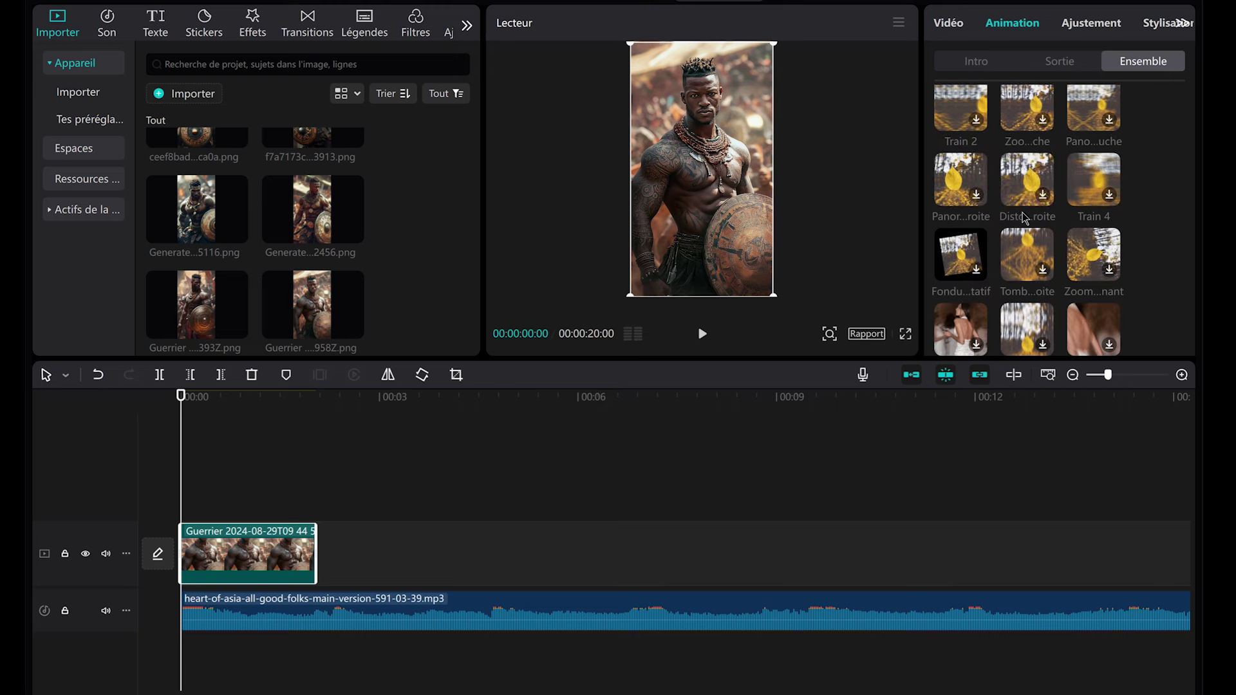
{"action": "left_click", "coordinate": [1027, 253]}
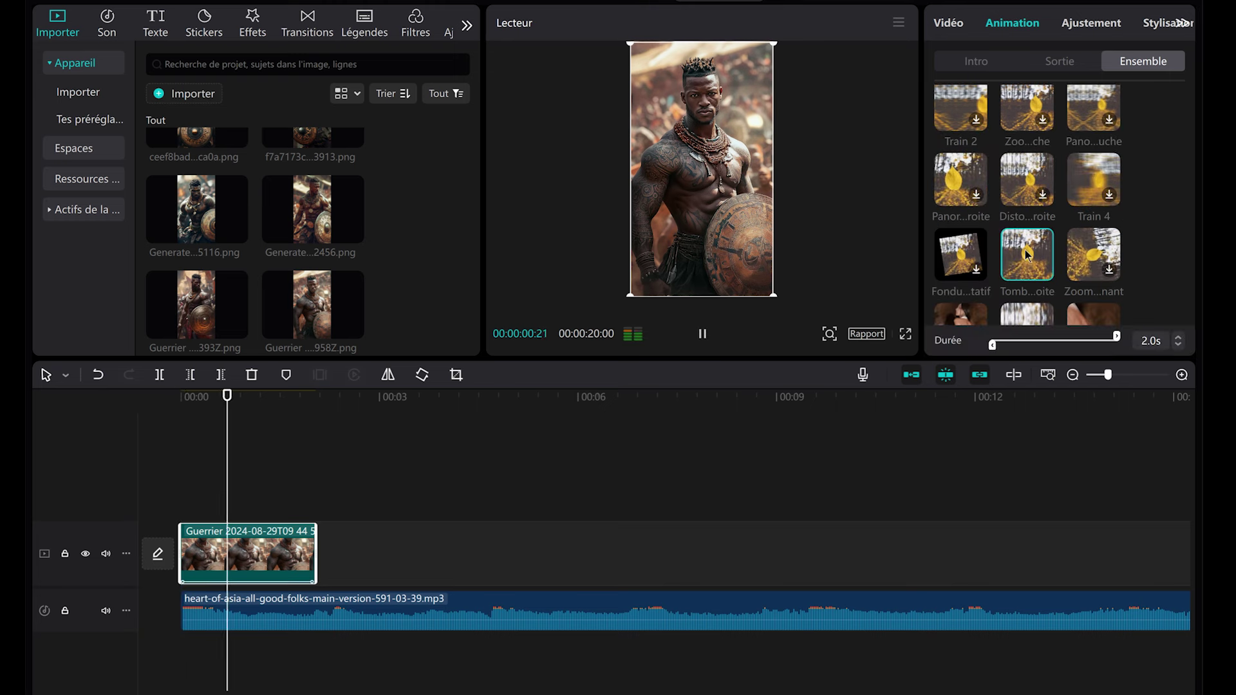
{"action": "left_click_drag", "start_coordinate": [296, 403], "coordinate": [155, 405]}
{"action": "key", "text": "space"}
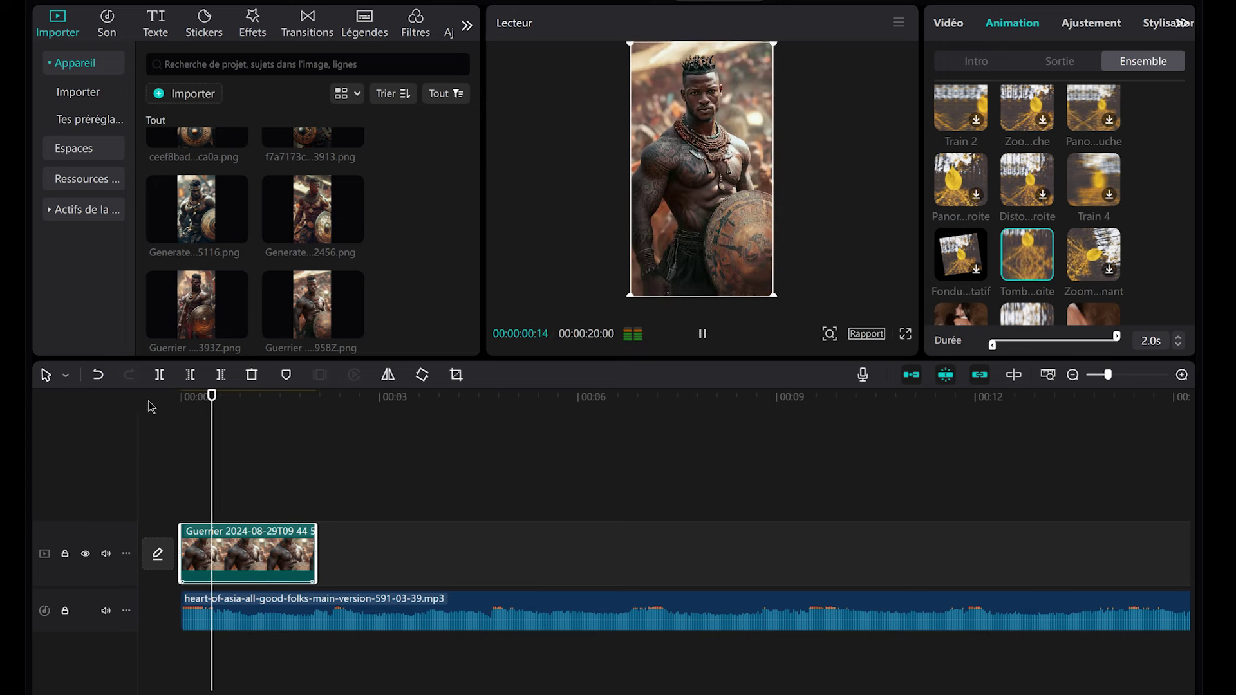
{"action": "left_click", "coordinate": [183, 410]}
- Add Guerrier 2024-08-29T09 43 23.393Z.png after the first clip and trim it to end just past the 2-second mark
{"action": "left_click_drag", "start_coordinate": [204, 296], "coordinate": [318, 560]}
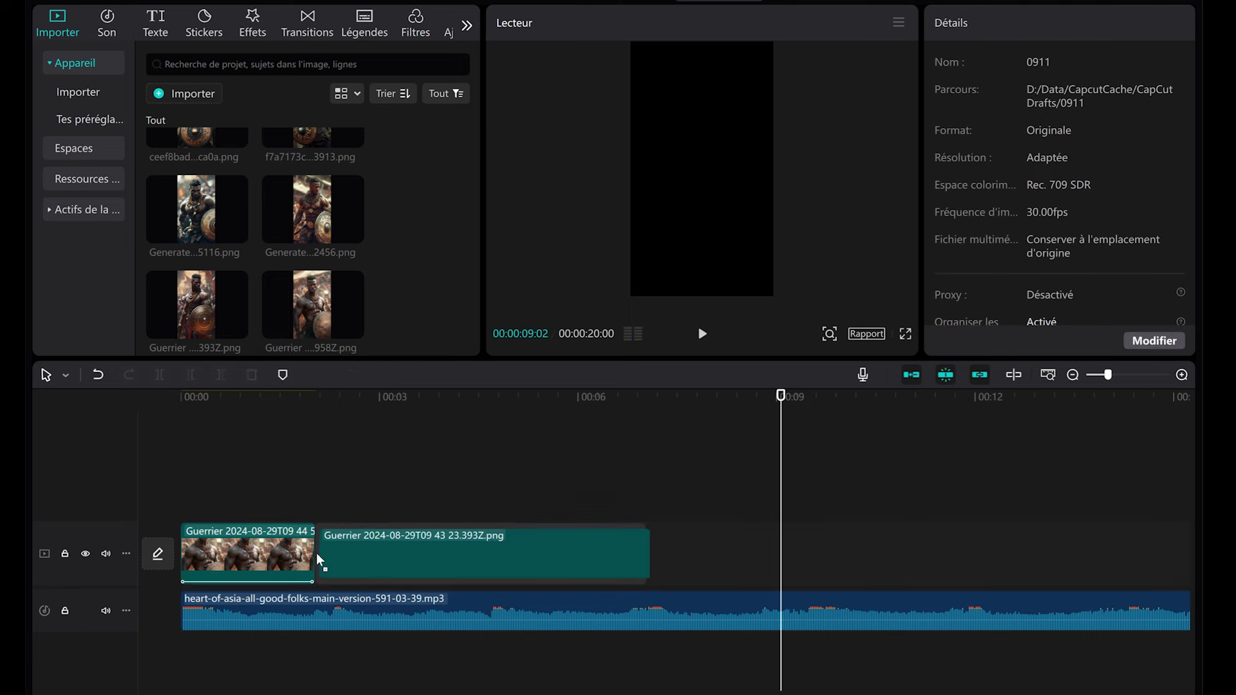
{"action": "left_click", "coordinate": [285, 402]}
{"action": "key", "text": "space"}
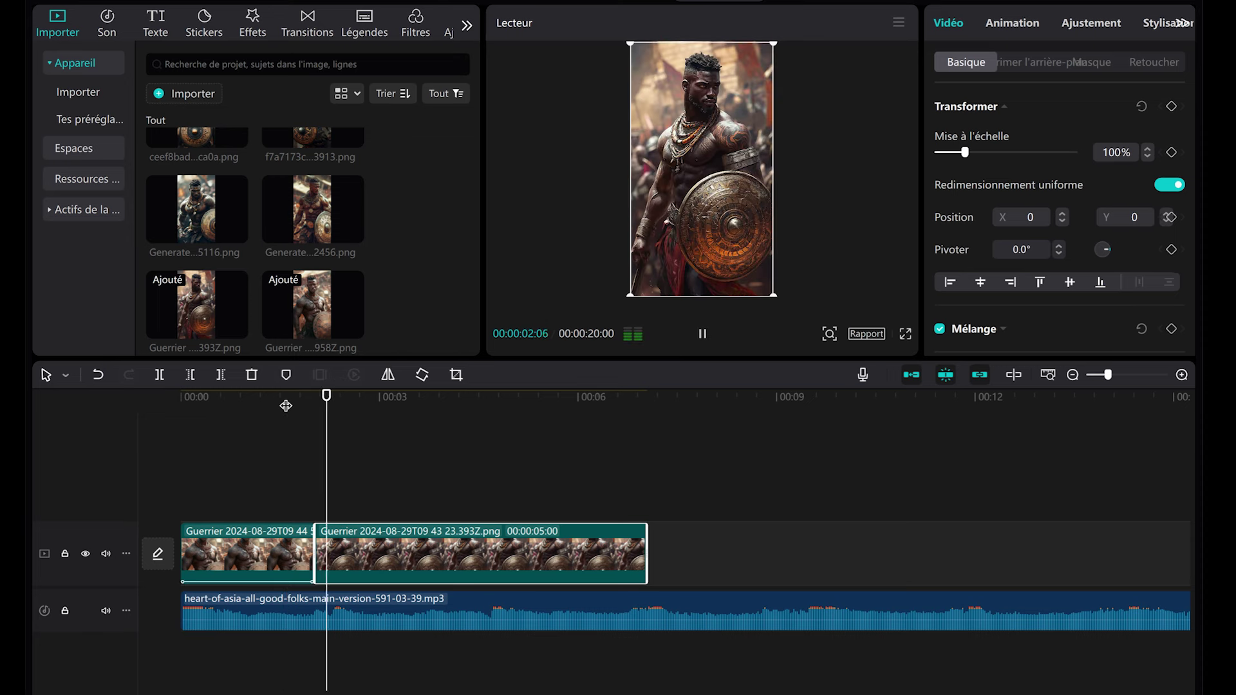
{"action": "left_click_drag", "start_coordinate": [311, 400], "coordinate": [333, 399]}
{"action": "left_click_drag", "start_coordinate": [646, 527], "coordinate": [330, 529]}
{"action": "left_click", "coordinate": [369, 485]}
- Add GeneratedImages0.41237077520302456.png after the short second clip and trim its end to 00:00:04:20
{"action": "left_click_drag", "start_coordinate": [315, 214], "coordinate": [382, 542]}
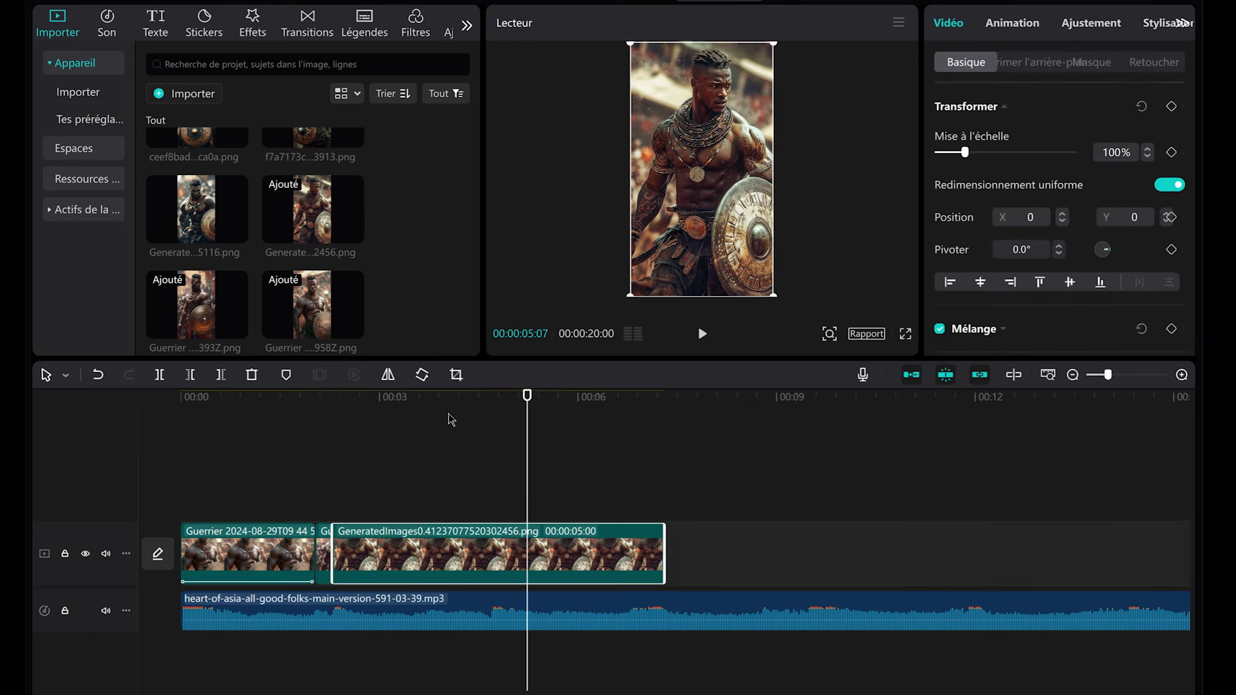
{"action": "left_click", "coordinate": [492, 398]}
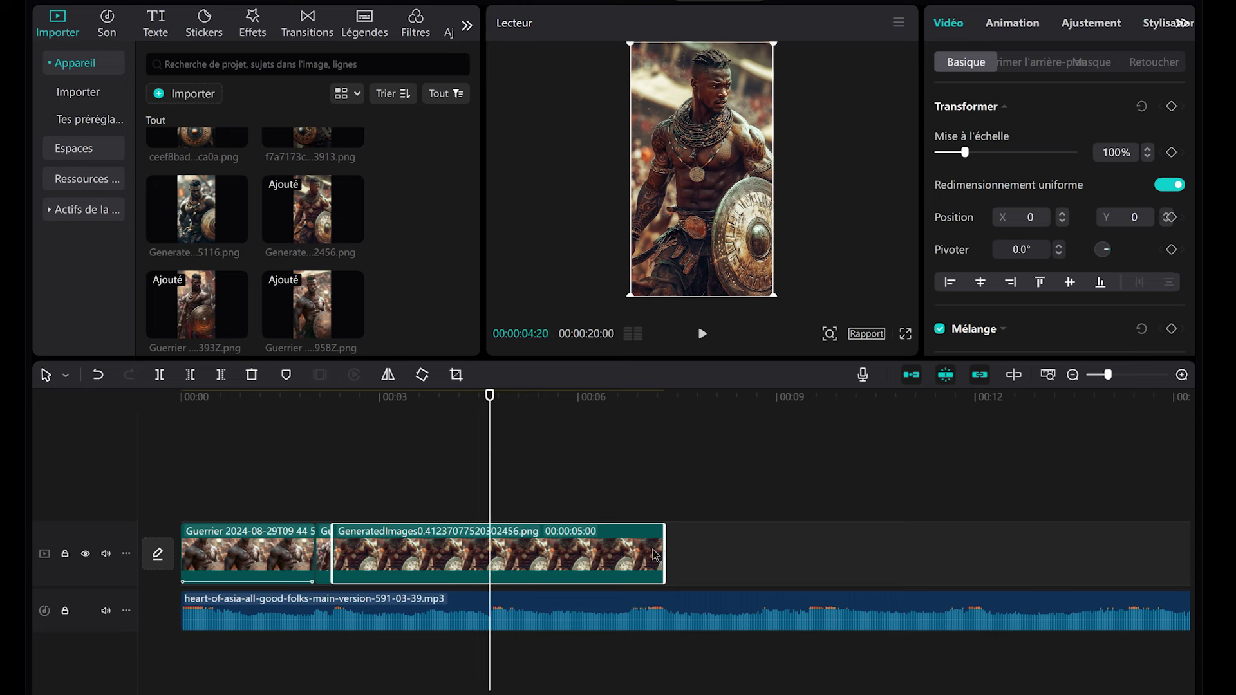
{"action": "left_click_drag", "start_coordinate": [663, 540], "coordinate": [489, 541]}
{"action": "left_click", "coordinate": [395, 491]}
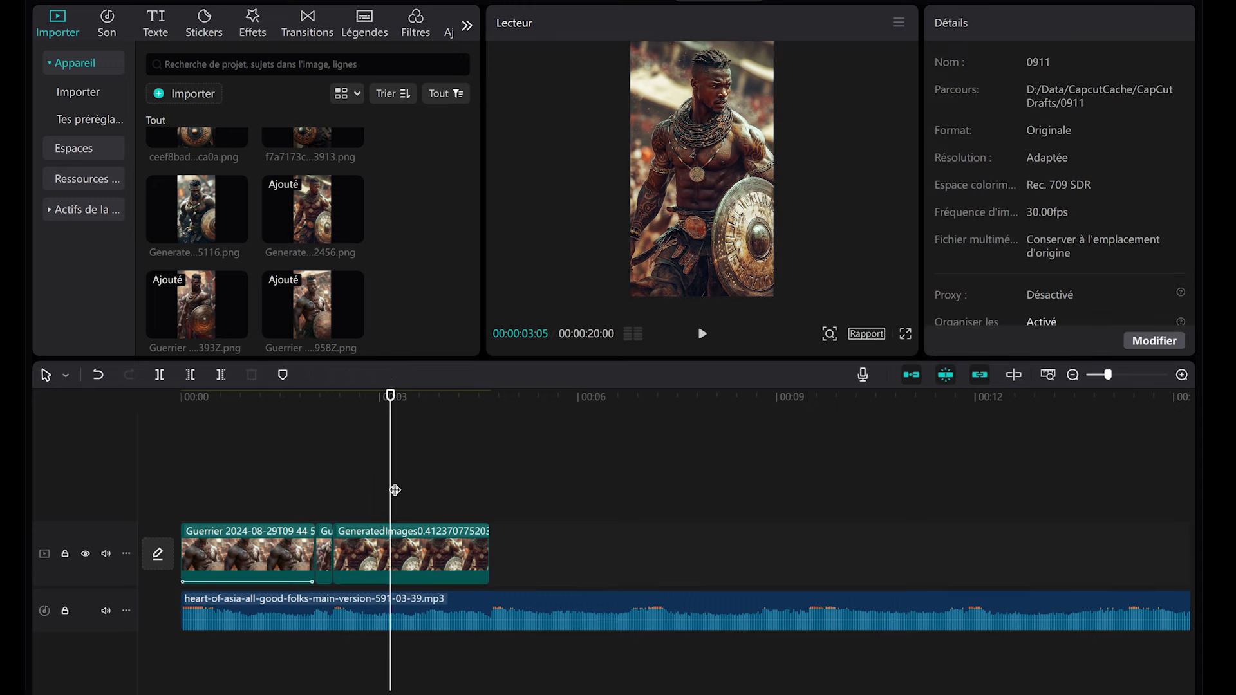
- Play the sequence from the start and stop on the short second clip
{"action": "key", "text": "Home"}
{"action": "key", "text": "space"}
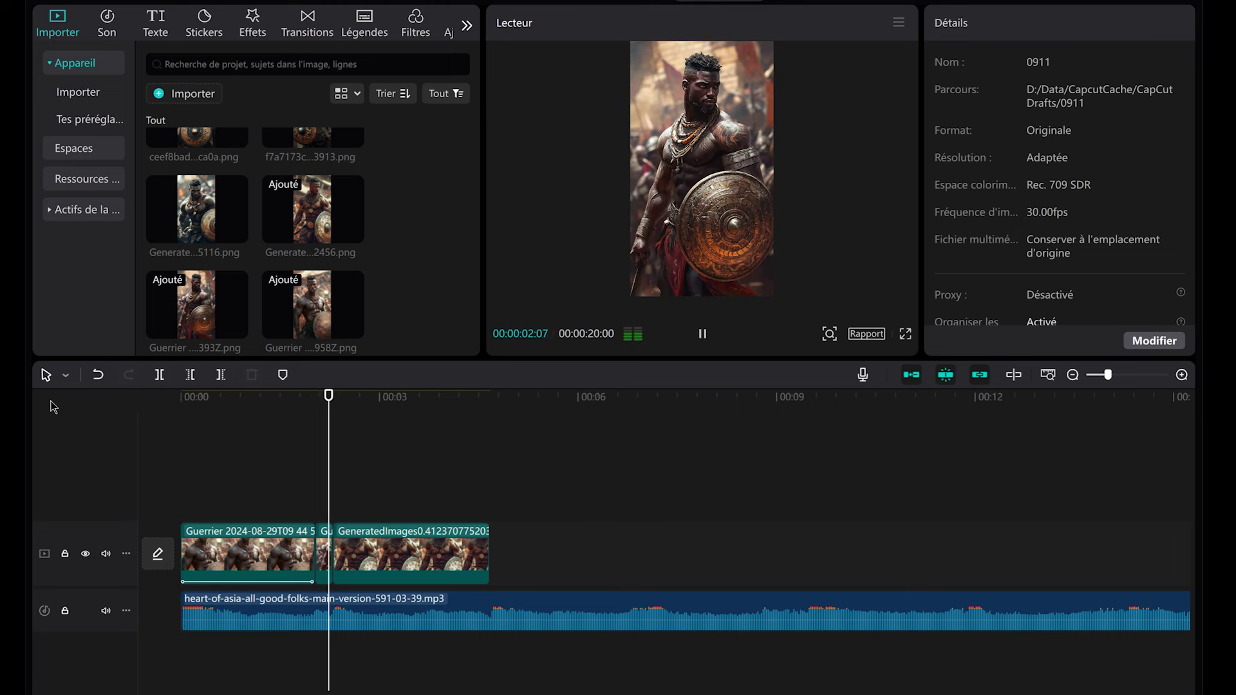
{"action": "left_click", "coordinate": [324, 419]}
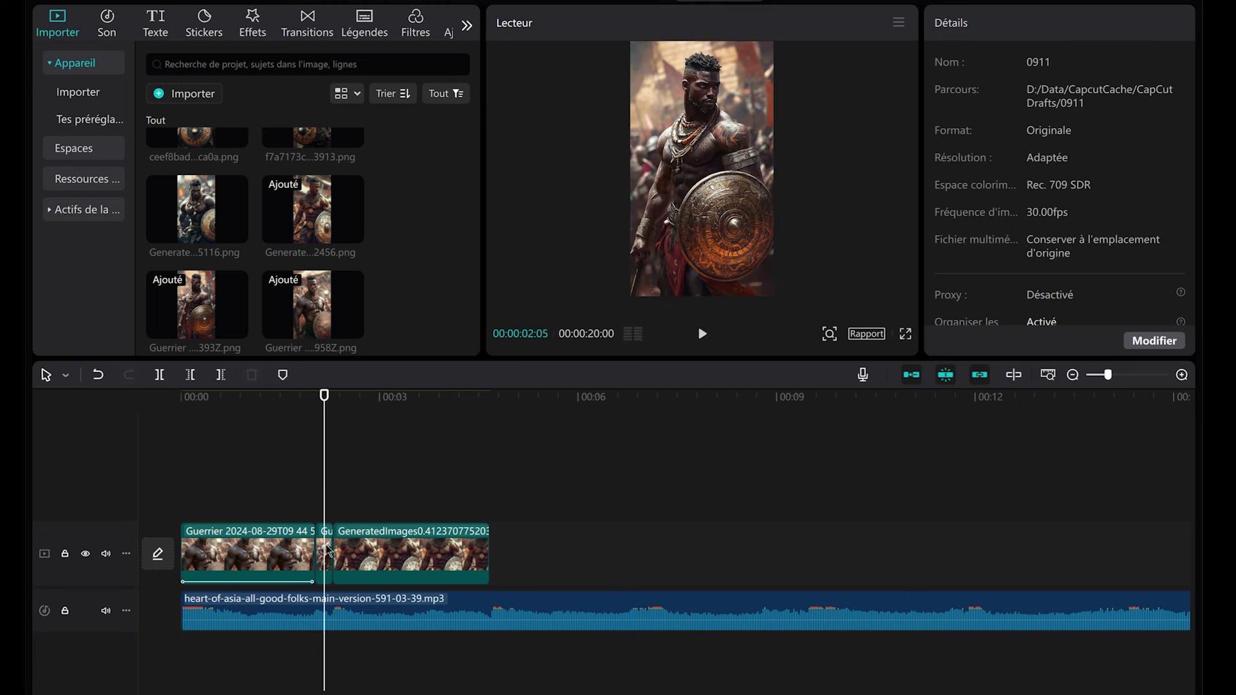
- Apply the Zoom 2 Ensemble animation to the short second clip, and browse the animations for the third clip
{"action": "left_click", "coordinate": [323, 551]}
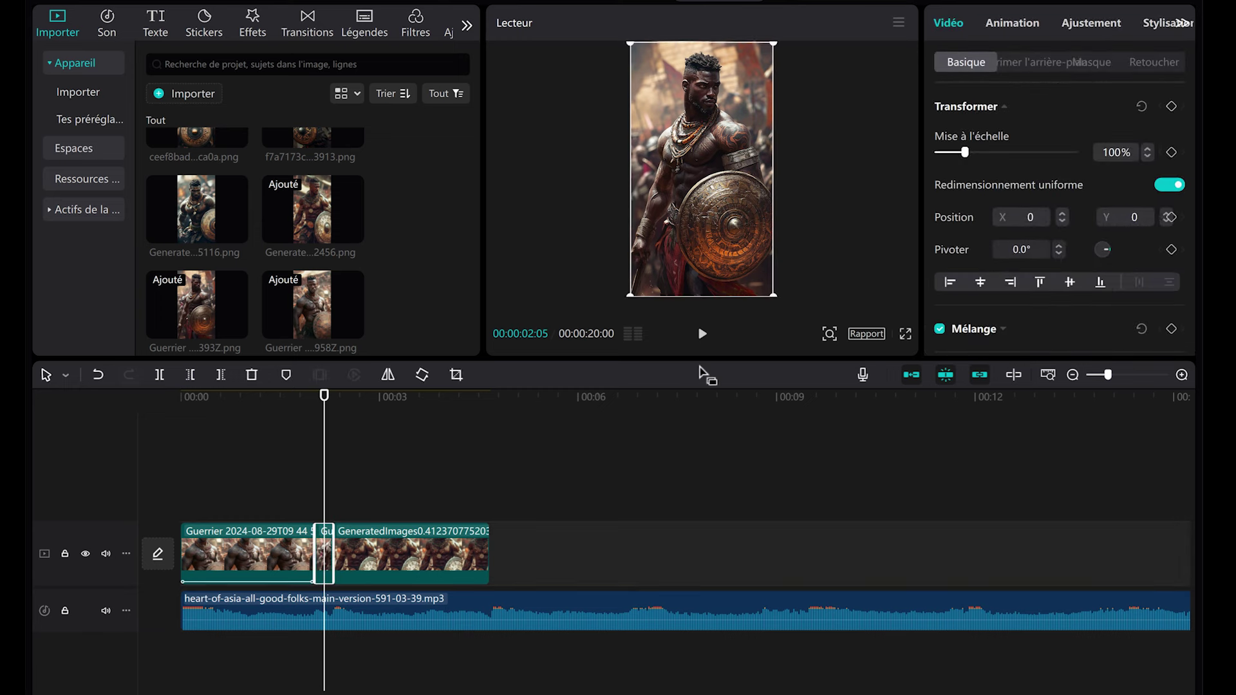
{"action": "left_click", "coordinate": [1025, 29]}
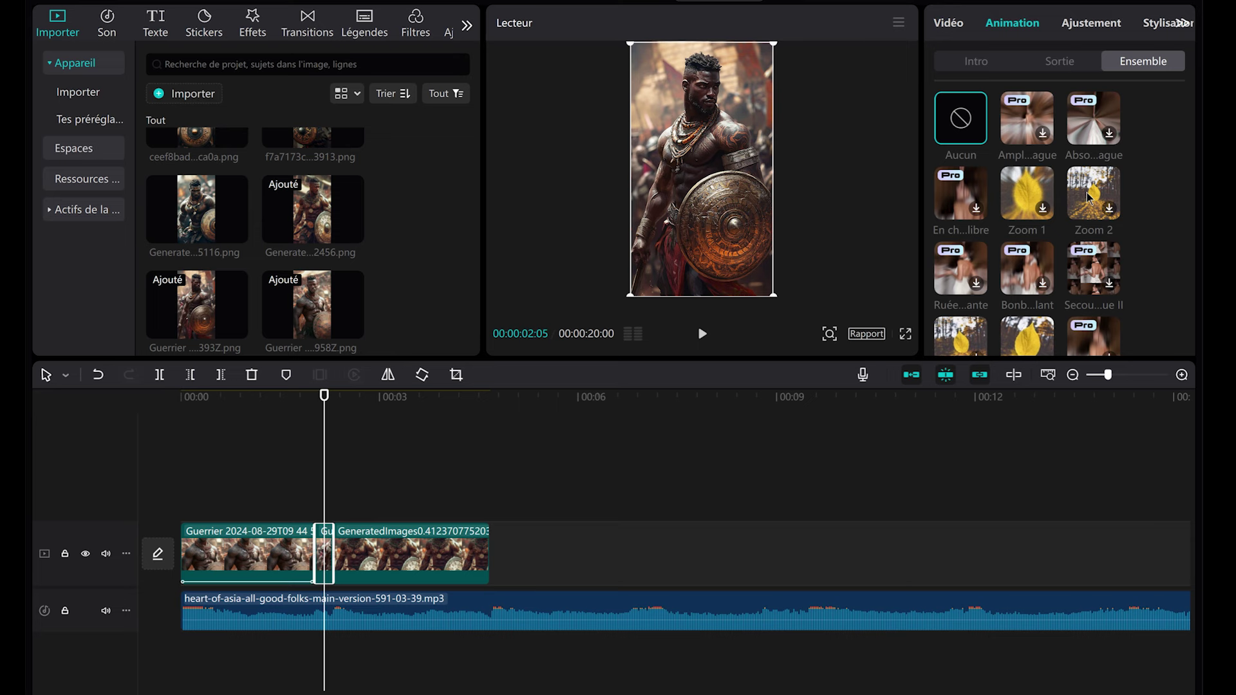
{"action": "left_click", "coordinate": [356, 408]}
{"action": "left_click", "coordinate": [406, 547]}
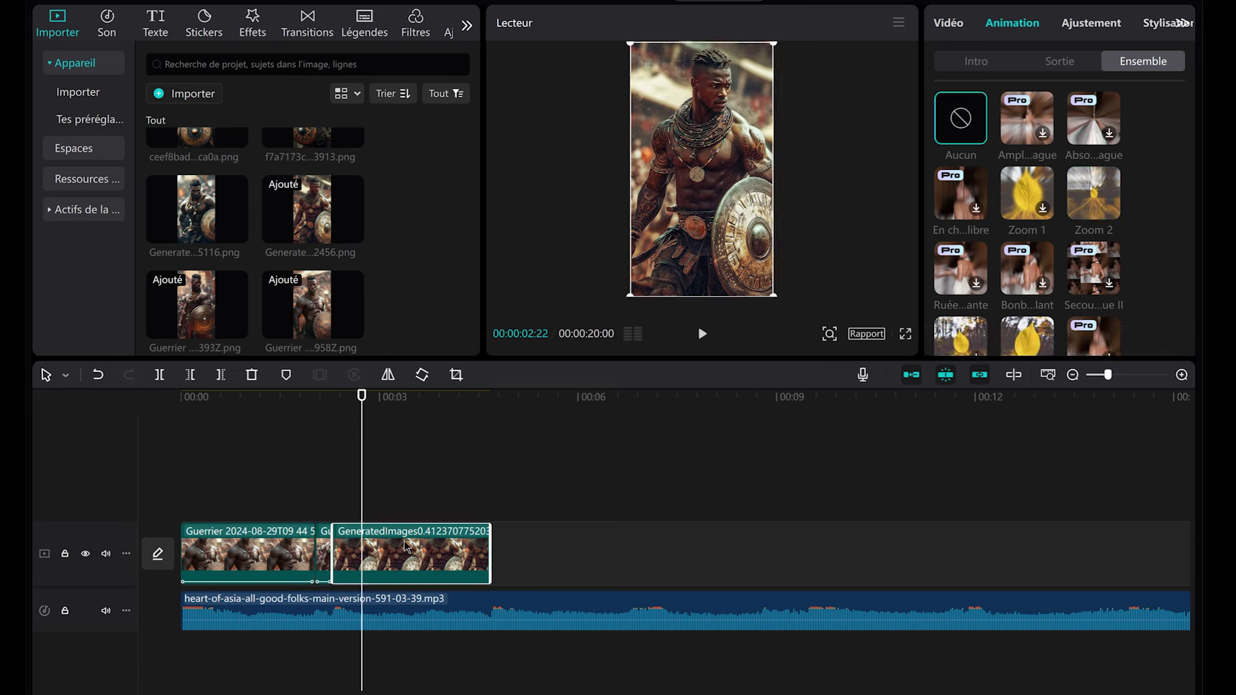
{"action": "scroll", "coordinate": [1137, 200], "scroll_direction": "down", "scroll_amount": 2}
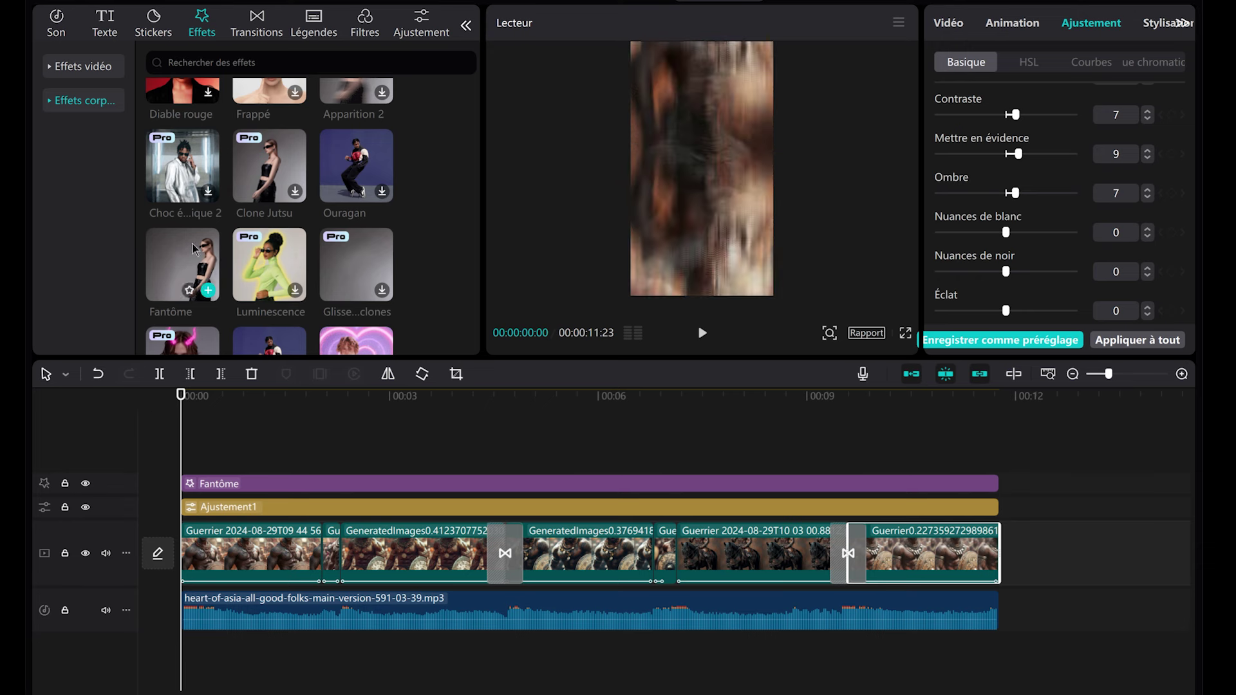
- Add the Fantôme body effect above the adjustment layer across the whole sequence and reduce its slider setting
{"action": "left_click_drag", "start_coordinate": [184, 268], "coordinate": [193, 463]}
{"action": "left_click_drag", "start_coordinate": [390, 460], "coordinate": [992, 455]}
{"action": "left_click_drag", "start_coordinate": [1072, 139], "coordinate": [997, 137]}
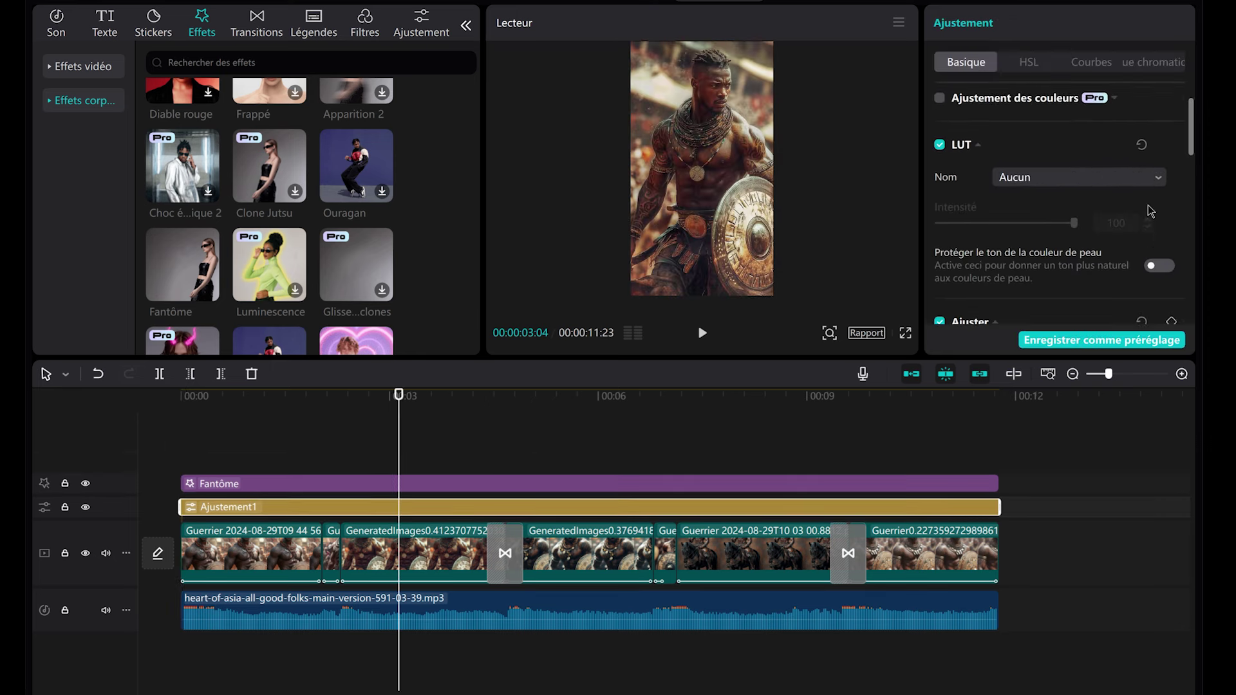
- Set the adjustment layer's Exposition to 8, Contraste to 5 and Ombre to -9, and return the playhead to the sequence start
{"action": "scroll", "coordinate": [1147, 209], "scroll_direction": "down", "scroll_amount": 10}
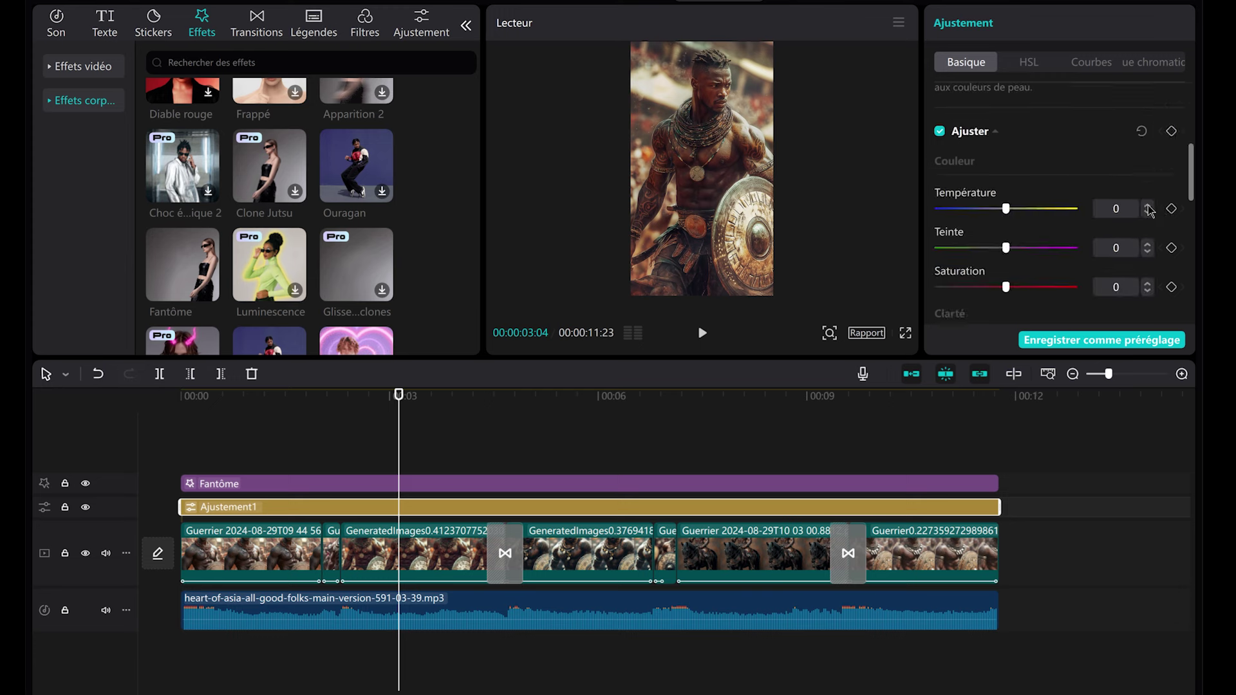
{"action": "scroll", "coordinate": [1148, 210], "scroll_direction": "up", "scroll_amount": 3}
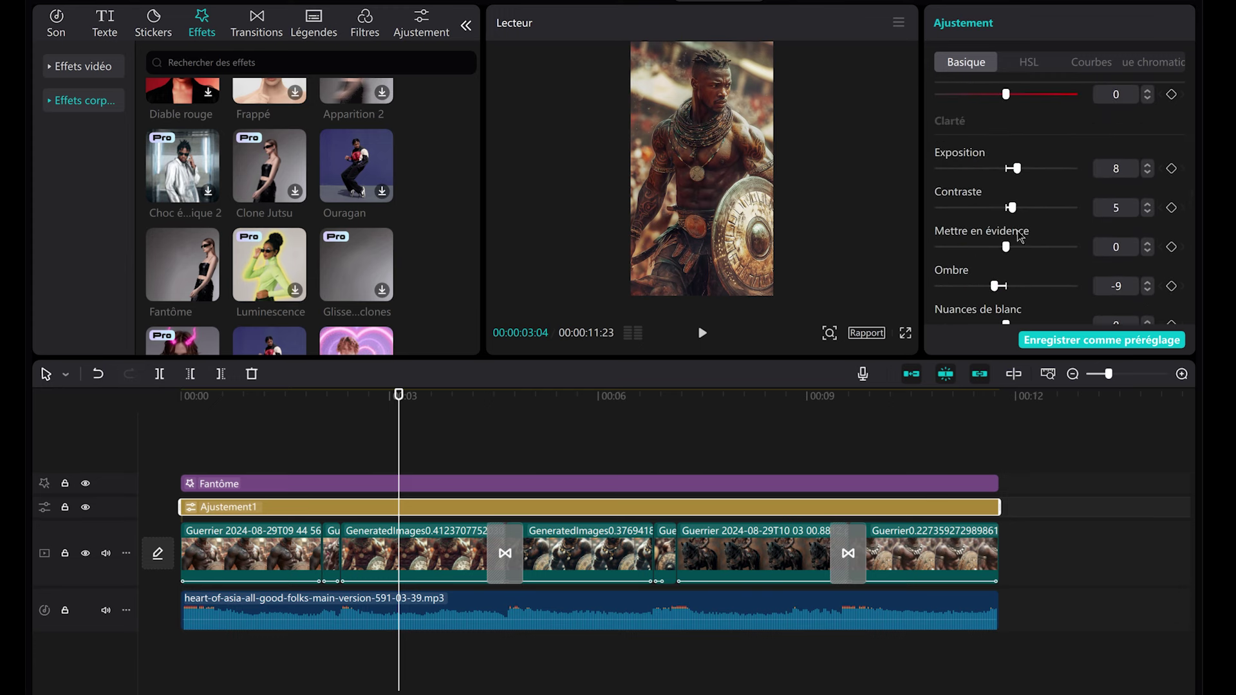
{"action": "left_click_drag", "start_coordinate": [450, 395], "coordinate": [128, 432]}
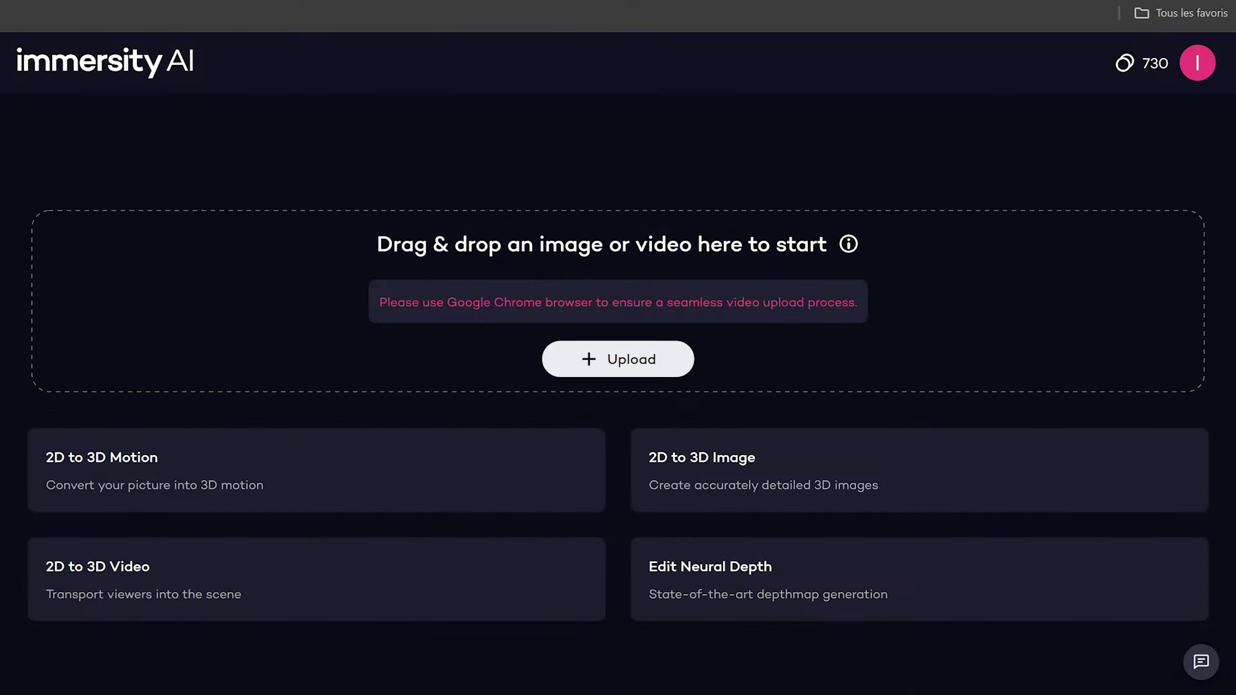
- Switch to Immersity AI and upload the image of the warrior on horseback
{"action": "left_click", "coordinate": [697, 287]}
{"action": "double_click", "coordinate": [612, 63]}
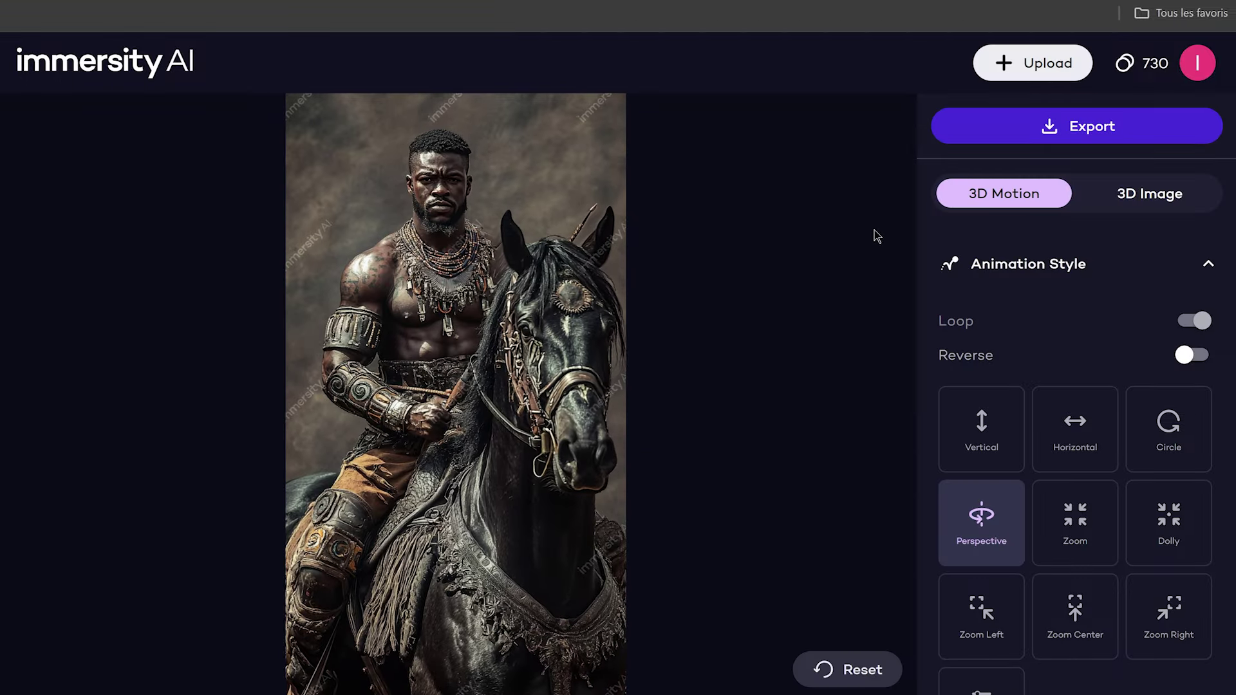
- Try the Zoom, Vertical, Circle, Dolly, Zoom Right and Zoom Left animation styles on the horseback image, and select Vertical
{"action": "scroll", "coordinate": [979, 419], "scroll_direction": "down", "scroll_amount": 2}
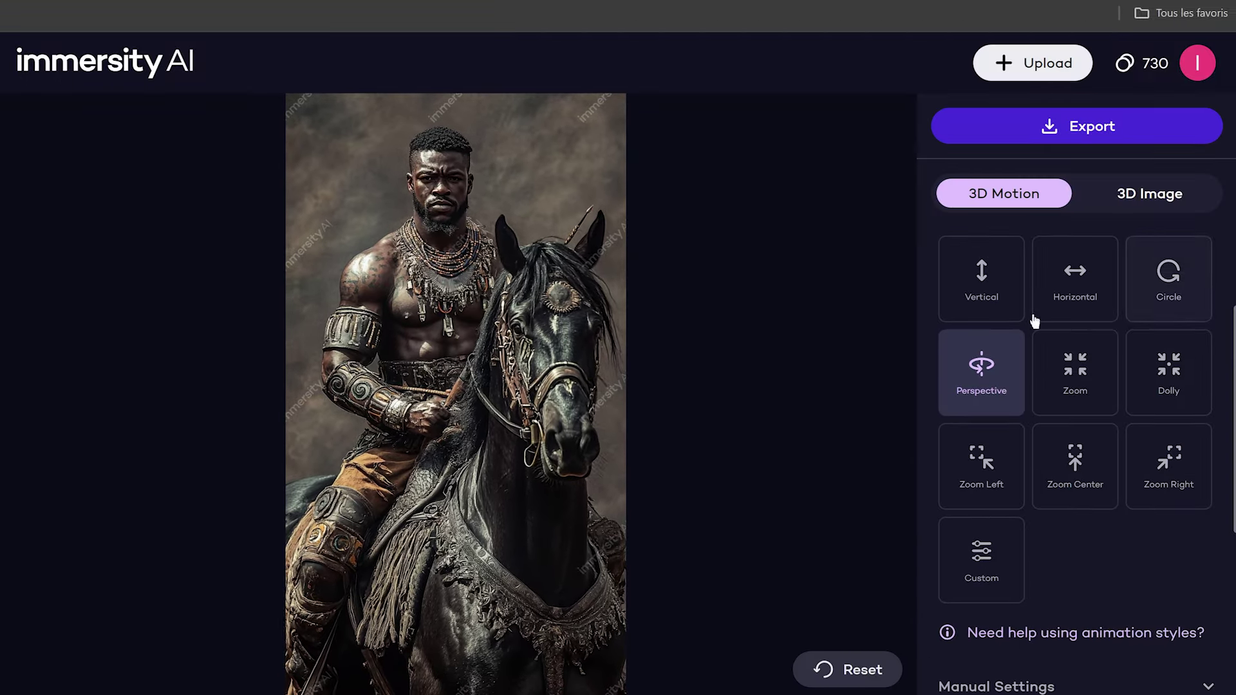
{"action": "left_click", "coordinate": [1075, 380]}
{"action": "left_click", "coordinate": [982, 273]}
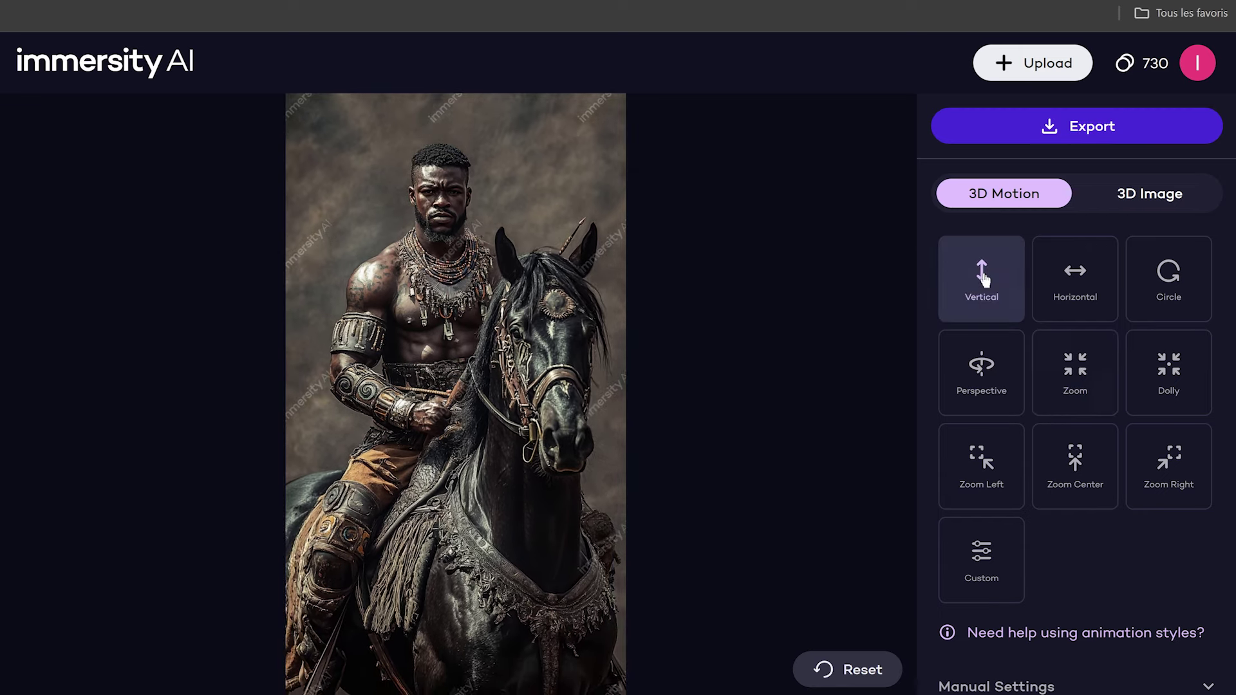
{"action": "left_click", "coordinate": [1170, 287]}
{"action": "left_click", "coordinate": [1169, 376]}
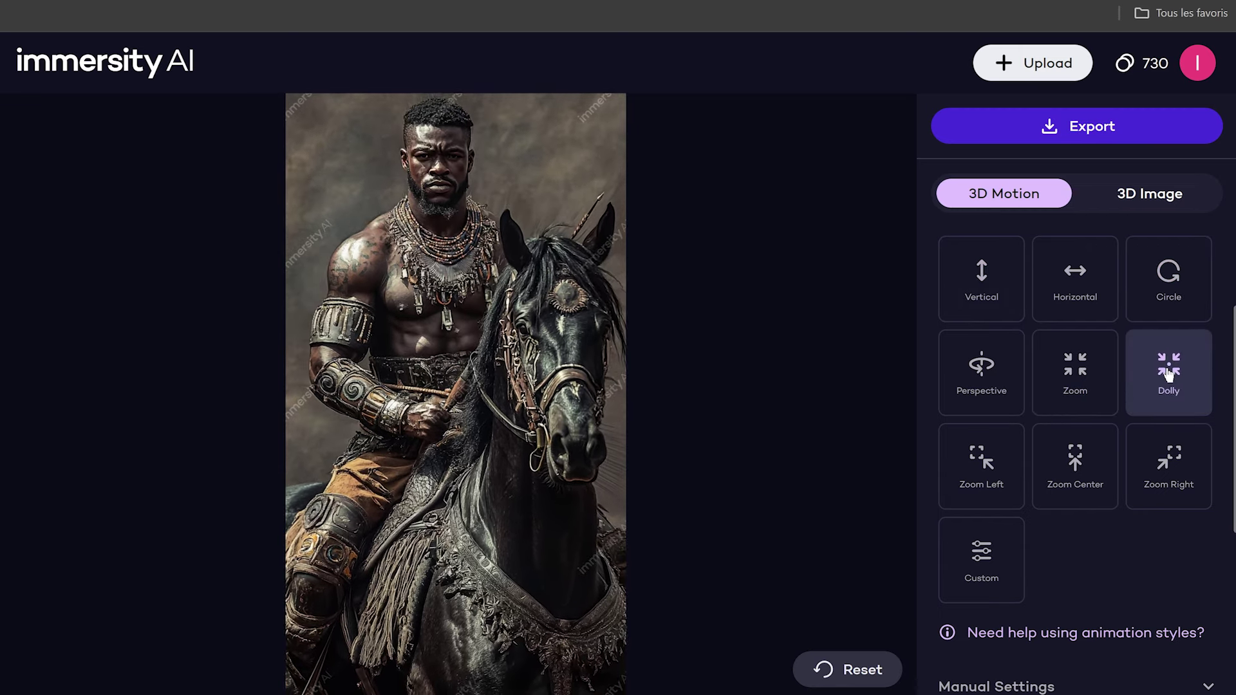
{"action": "left_click", "coordinate": [1180, 476]}
{"action": "left_click", "coordinate": [997, 465]}
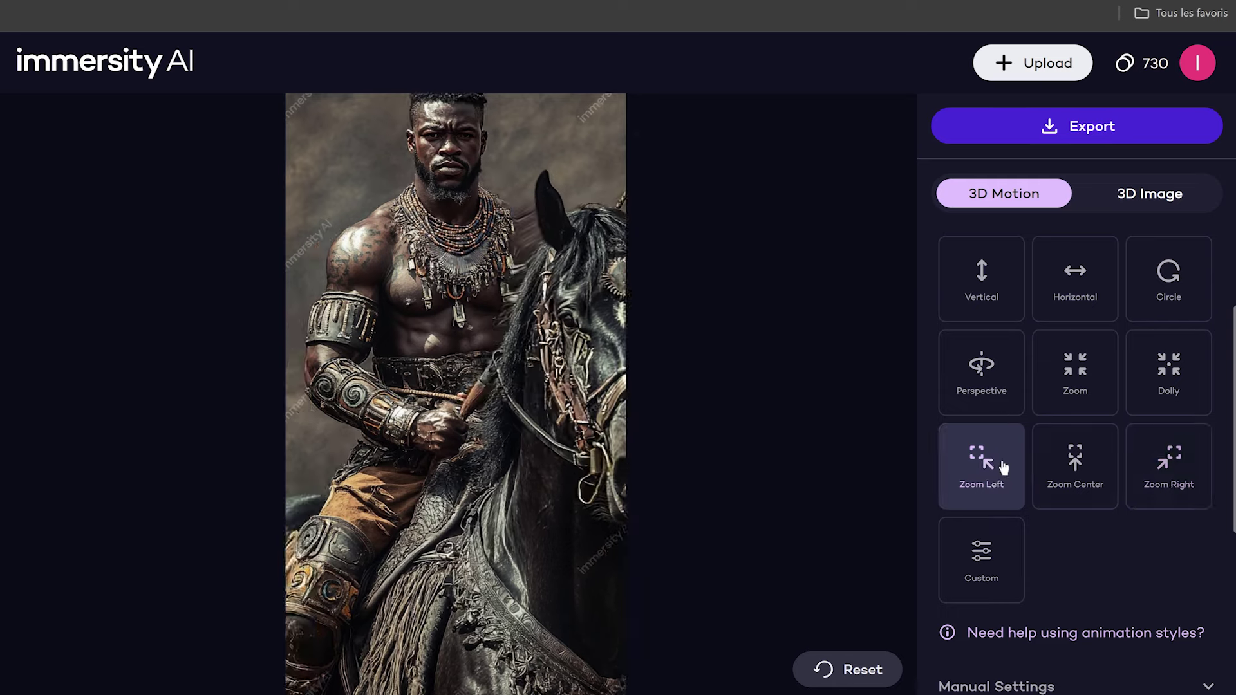
{"action": "left_click", "coordinate": [981, 267]}
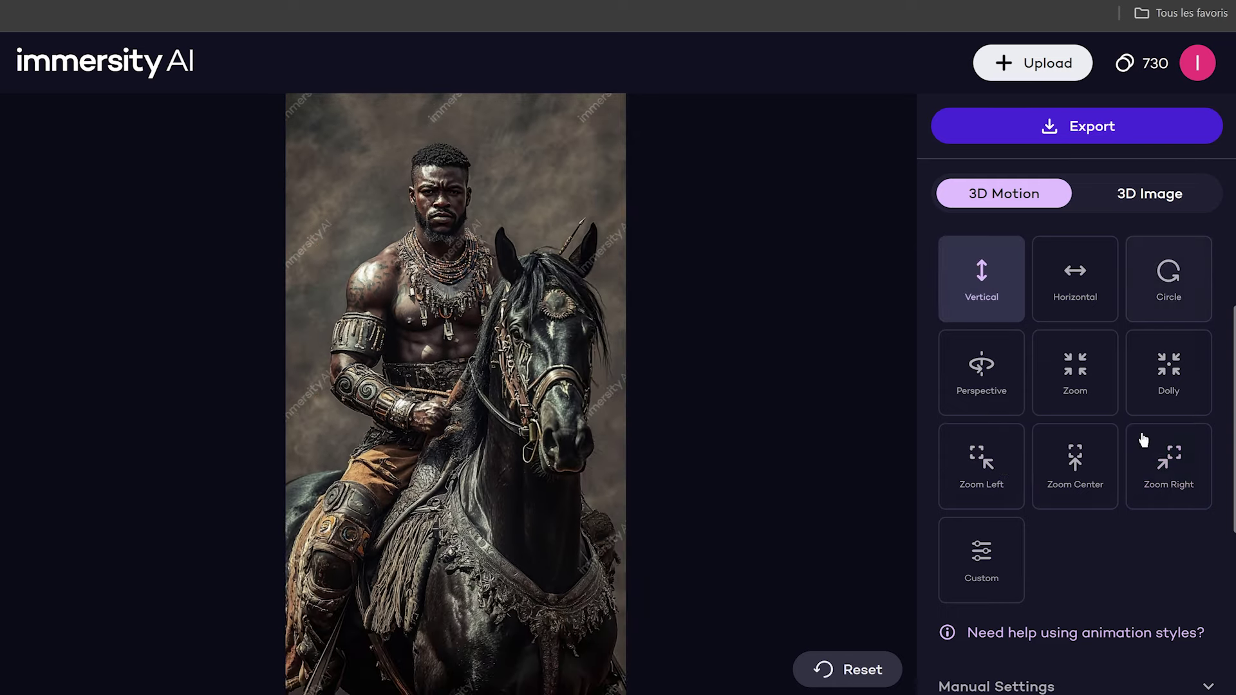
- Set the horseback animation's amount of motion to 68% and its length to 10 s
{"action": "scroll", "coordinate": [1133, 438], "scroll_direction": "down", "scroll_amount": 5}
{"action": "left_click", "coordinate": [1148, 344]}
{"action": "scroll", "coordinate": [1123, 442], "scroll_direction": "down", "scroll_amount": 2}
{"action": "mouse_move", "coordinate": [1079, 325]}
{"action": "left_mouse_down"}
{"action": "mouse_move", "coordinate": [1112, 325]}
{"action": "mouse_move", "coordinate": [1051, 325]}
{"action": "mouse_move", "coordinate": [1103, 329]}
{"action": "left_mouse_up"}
{"action": "left_click_drag", "start_coordinate": [1083, 422], "coordinate": [1118, 404]}
{"action": "scroll", "coordinate": [1112, 404], "scroll_direction": "down", "scroll_amount": 3}
{"action": "left_click", "coordinate": [1107, 408]}
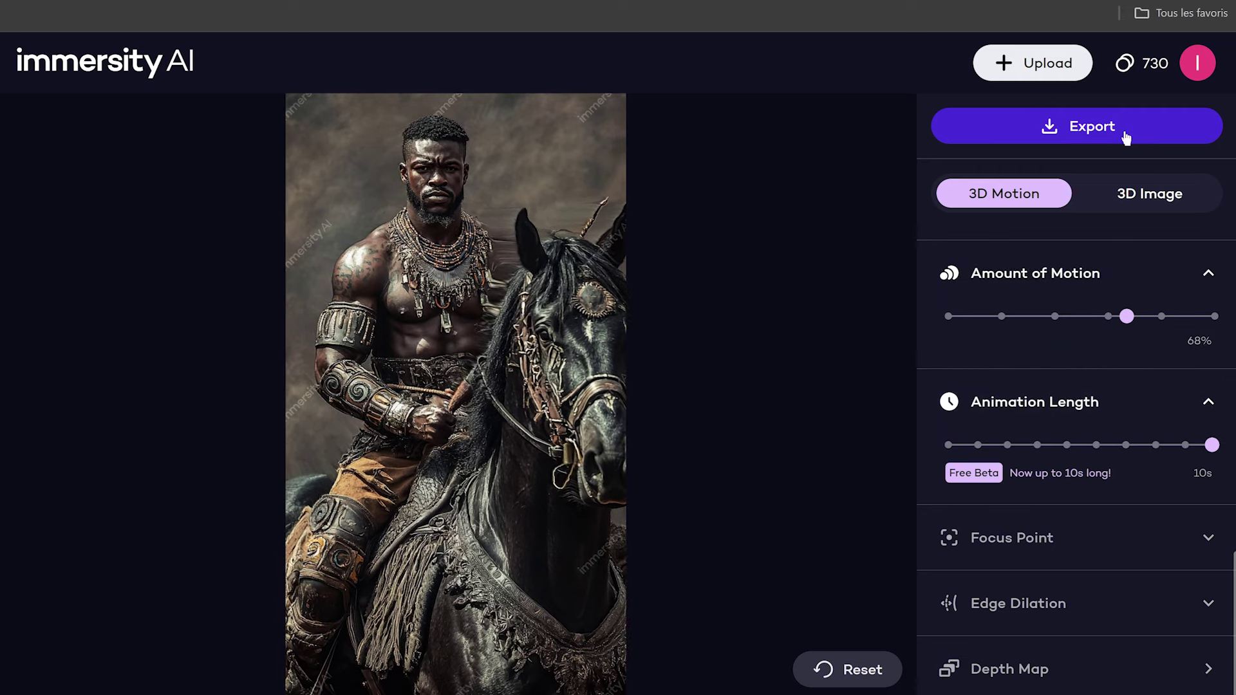
- Export the animation as MP4 3D Motion in Plus size (720x1284) at 30 FPS with 0 repeats
{"action": "left_click", "coordinate": [1128, 130]}
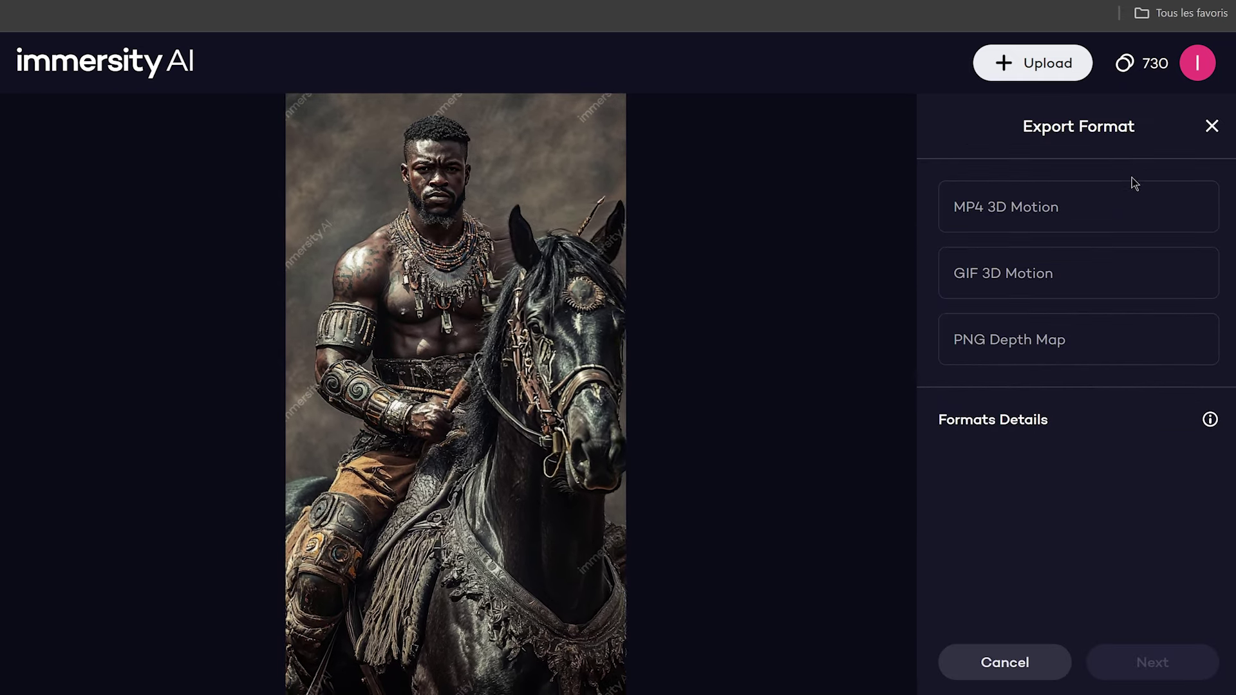
{"action": "left_click", "coordinate": [1054, 205]}
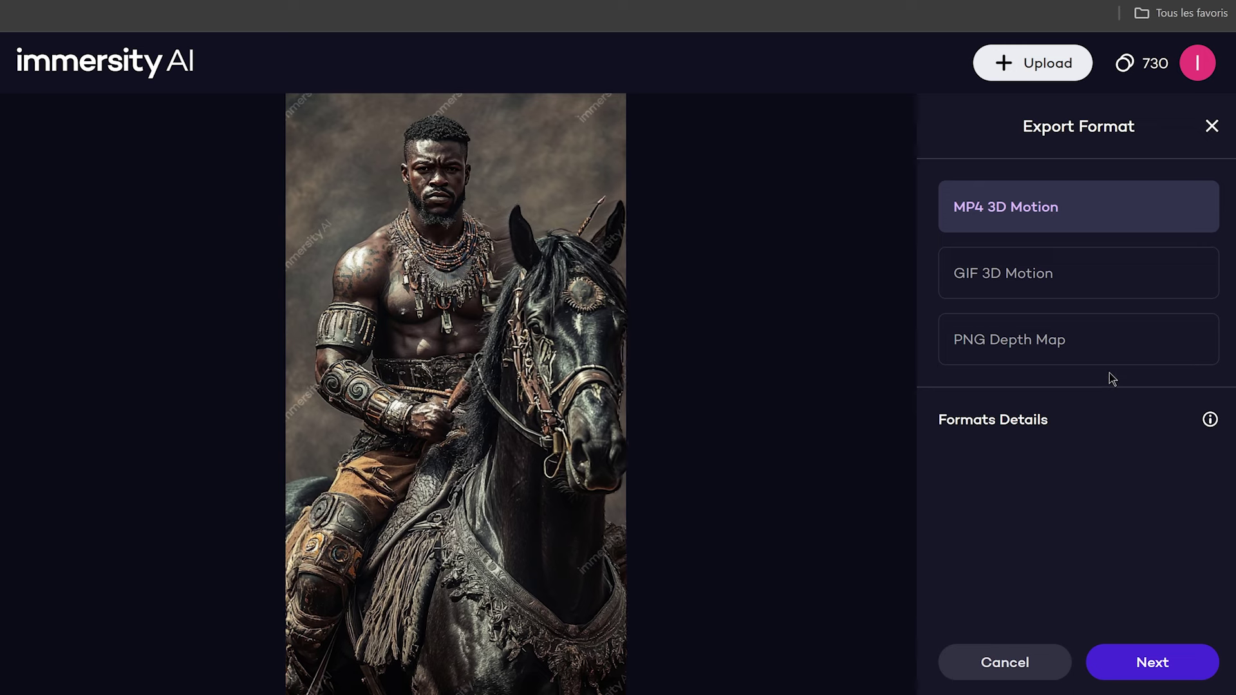
{"action": "left_click", "coordinate": [1192, 665]}
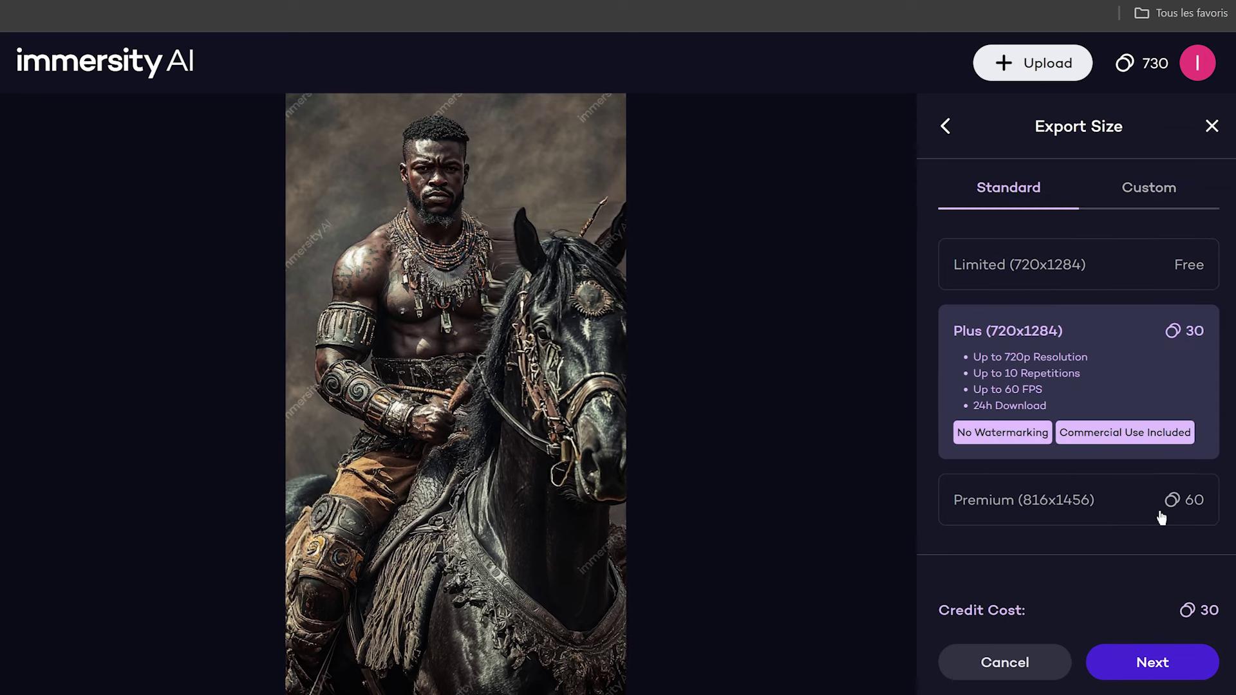
{"action": "left_click", "coordinate": [1171, 670]}
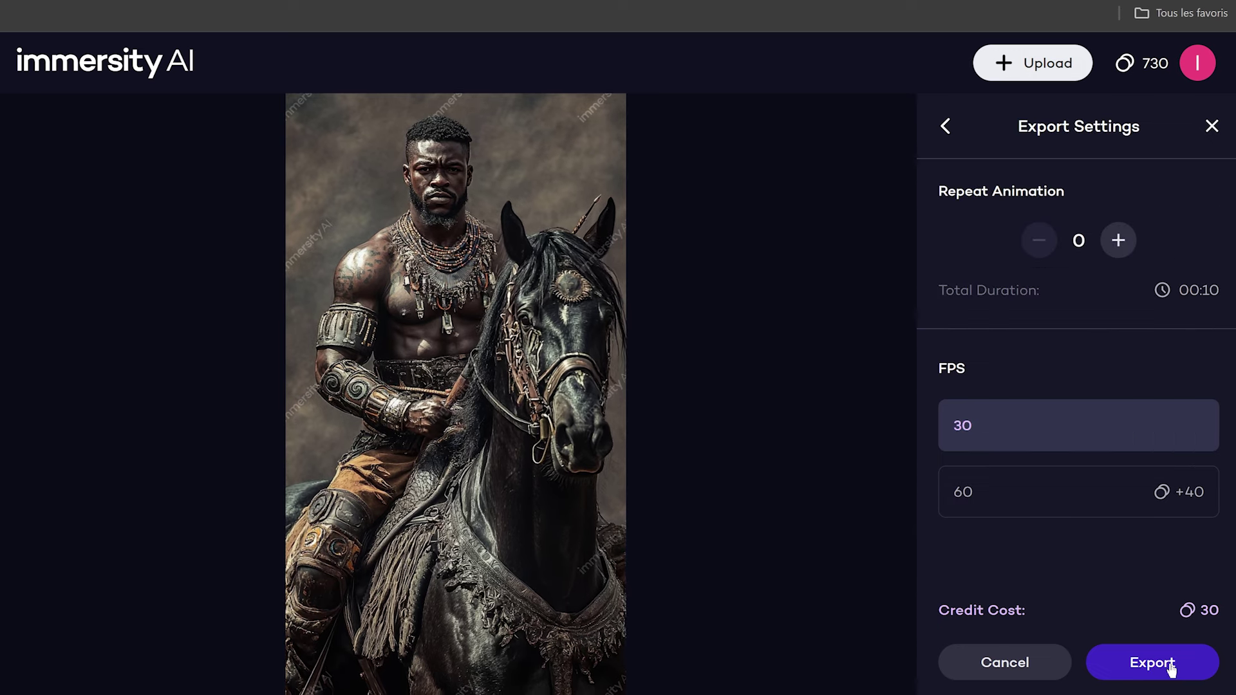
{"action": "left_click", "coordinate": [1182, 663]}
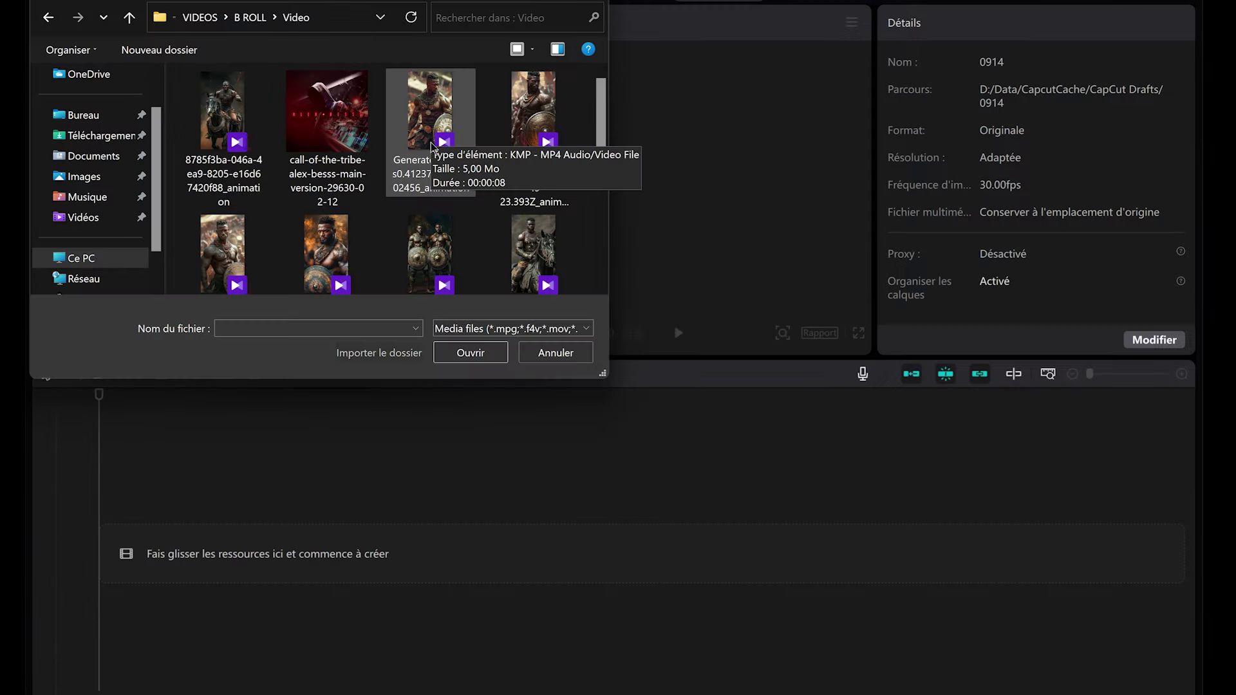
- Switch to CapCut and import all media files from the B ROLL Video folder into project 0914
{"action": "left_click", "coordinate": [440, 140]}
{"action": "key", "text": "ctrl+a"}
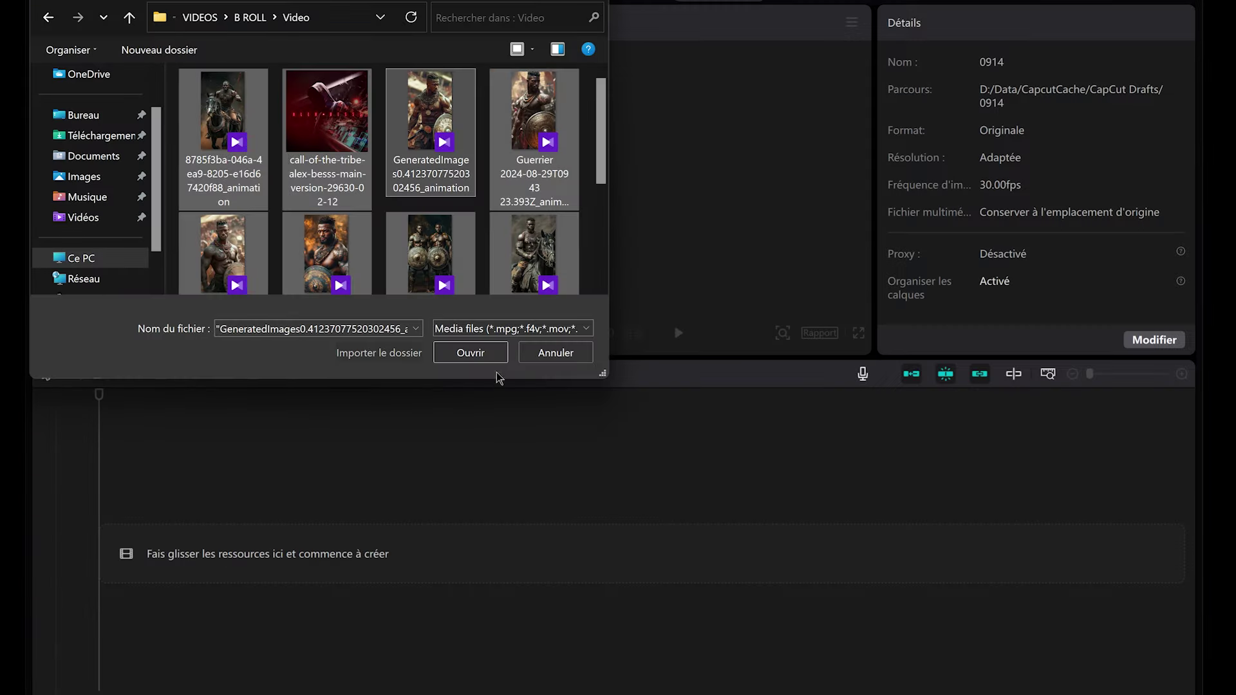
{"action": "left_click", "coordinate": [496, 353]}
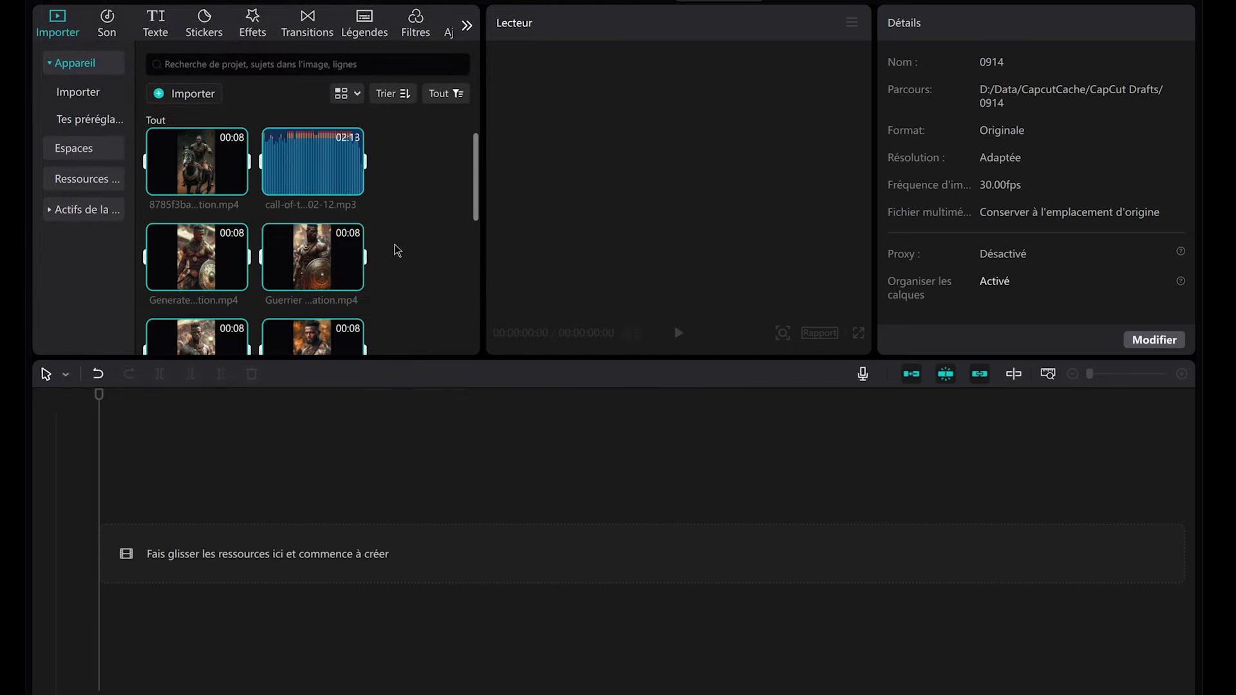
- Place the call-of-the-tribe music on the timeline and add the Guerrier0.7835356769 animation as the first clip above it
{"action": "left_click_drag", "start_coordinate": [301, 147], "coordinate": [187, 559]}
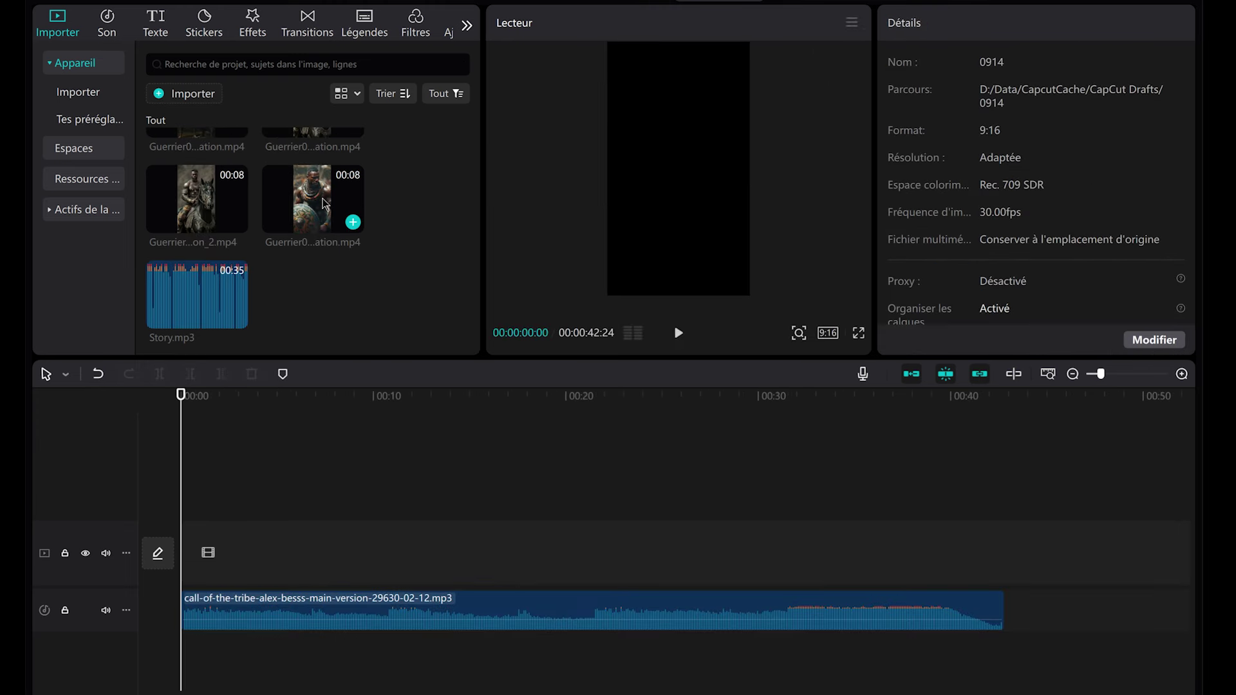
{"action": "left_click_drag", "start_coordinate": [326, 205], "coordinate": [238, 553]}
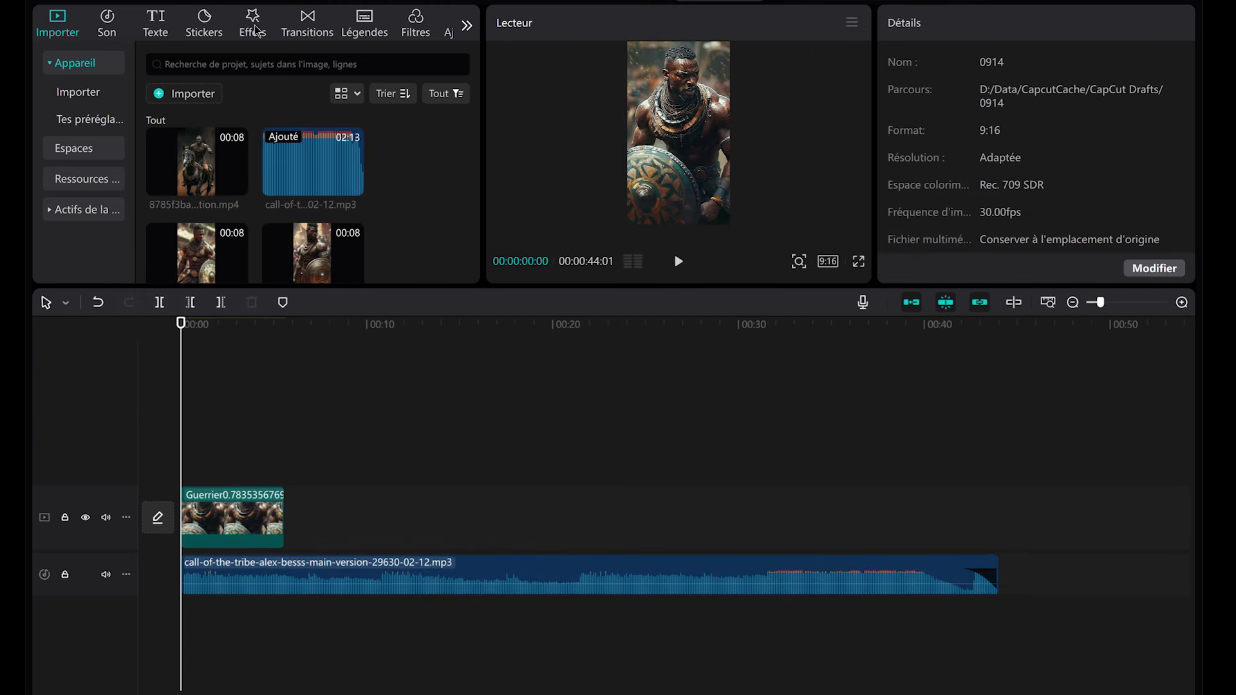
- Search the video effects for "battement" and enlarge the upper workspace area
{"action": "left_click", "coordinate": [255, 29]}
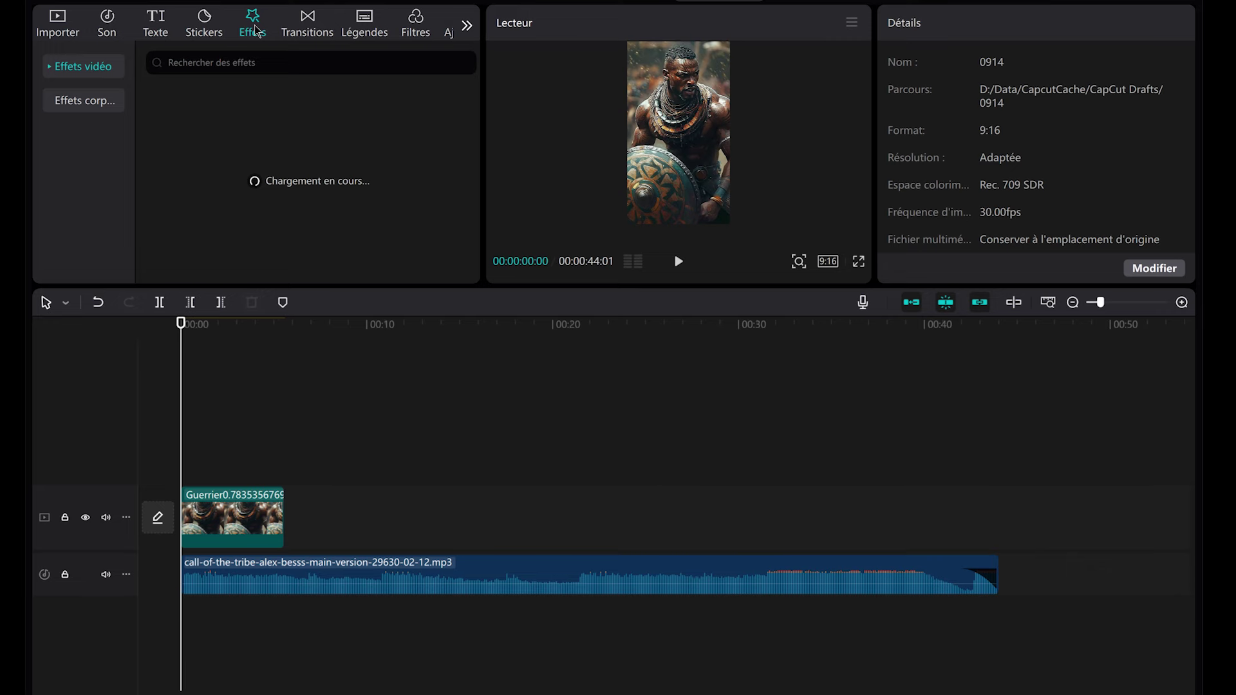
{"action": "left_click_drag", "start_coordinate": [522, 286], "coordinate": [522, 463]}
{"action": "scroll", "coordinate": [444, 156], "scroll_direction": "down", "scroll_amount": 4}
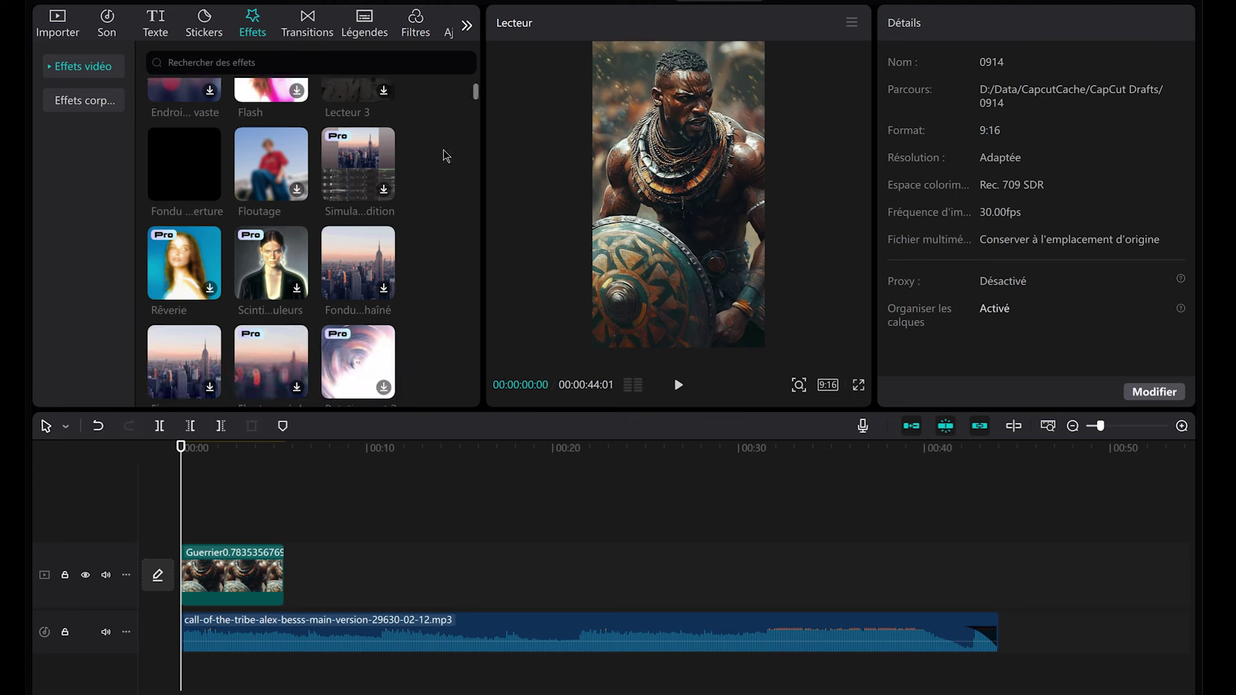
{"action": "left_click", "coordinate": [333, 62]}
{"action": "type", "text": "batt"}
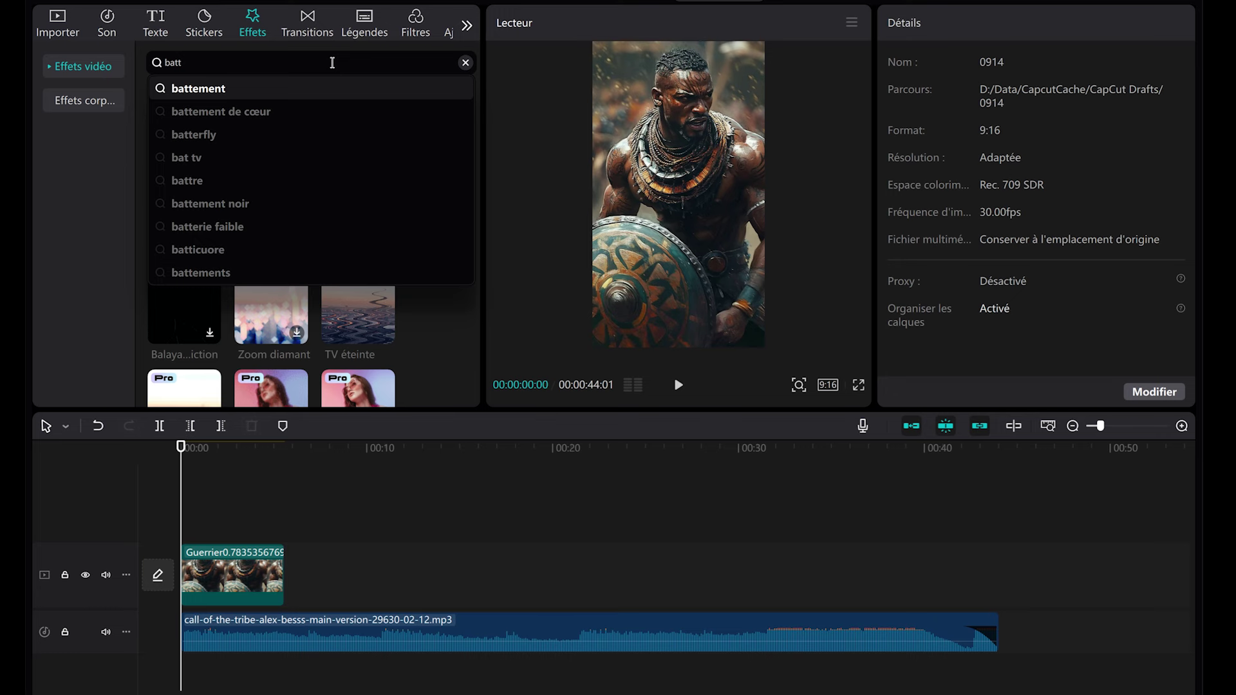
{"action": "key", "text": "Return"}
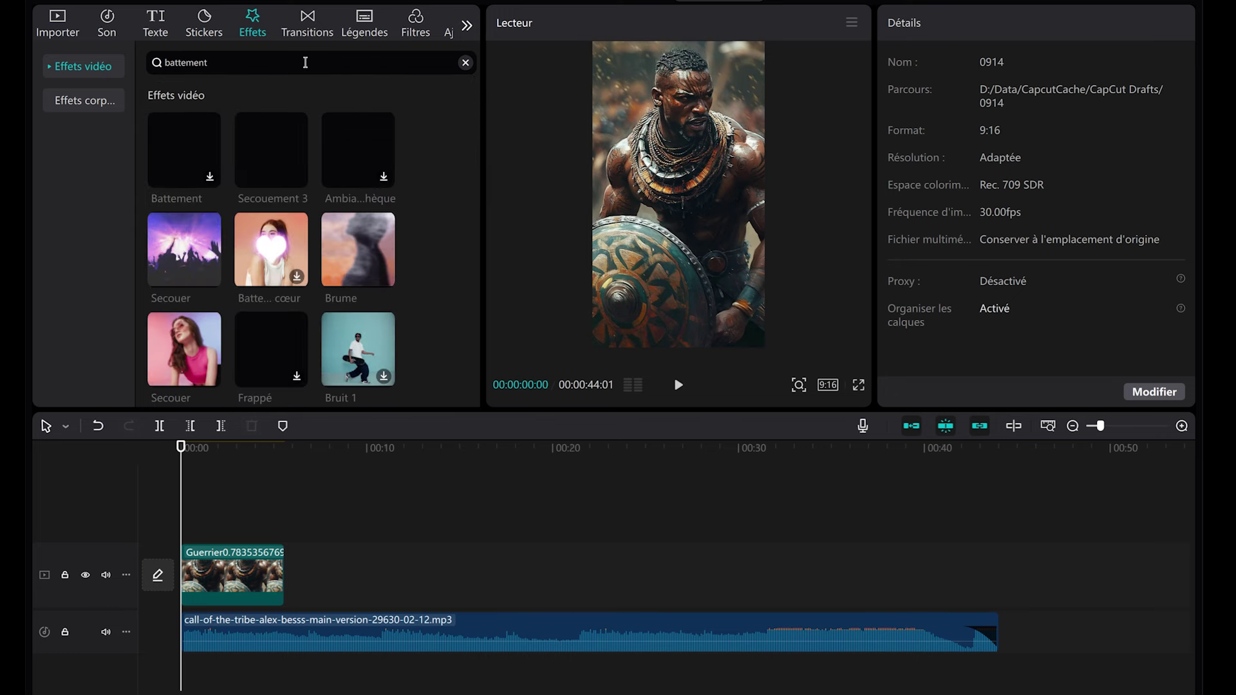
- Add the Battement effect above the start of the first clip, shorten it to about 2 seconds and replay it
{"action": "left_click_drag", "start_coordinate": [184, 150], "coordinate": [180, 532]}
{"action": "key", "text": "space"}
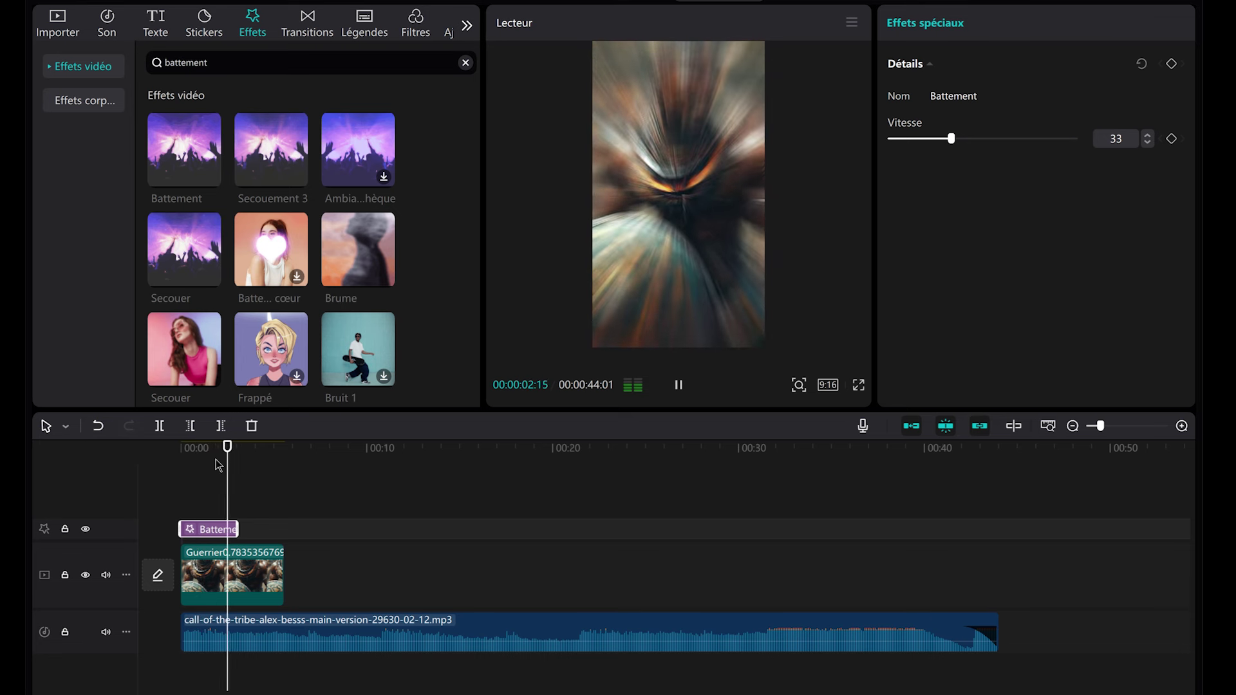
{"action": "key", "text": "space"}
{"action": "left_click_drag", "start_coordinate": [232, 524], "coordinate": [215, 524]}
{"action": "left_click", "coordinate": [169, 452]}
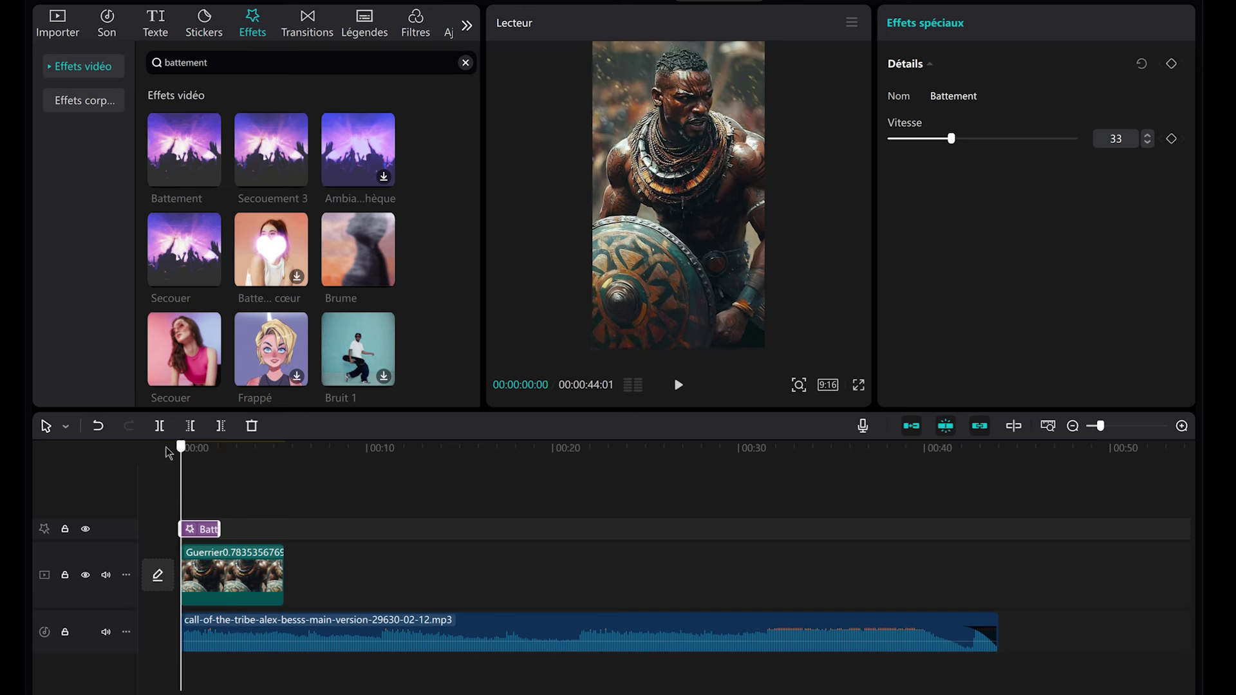
{"action": "key", "text": "space"}
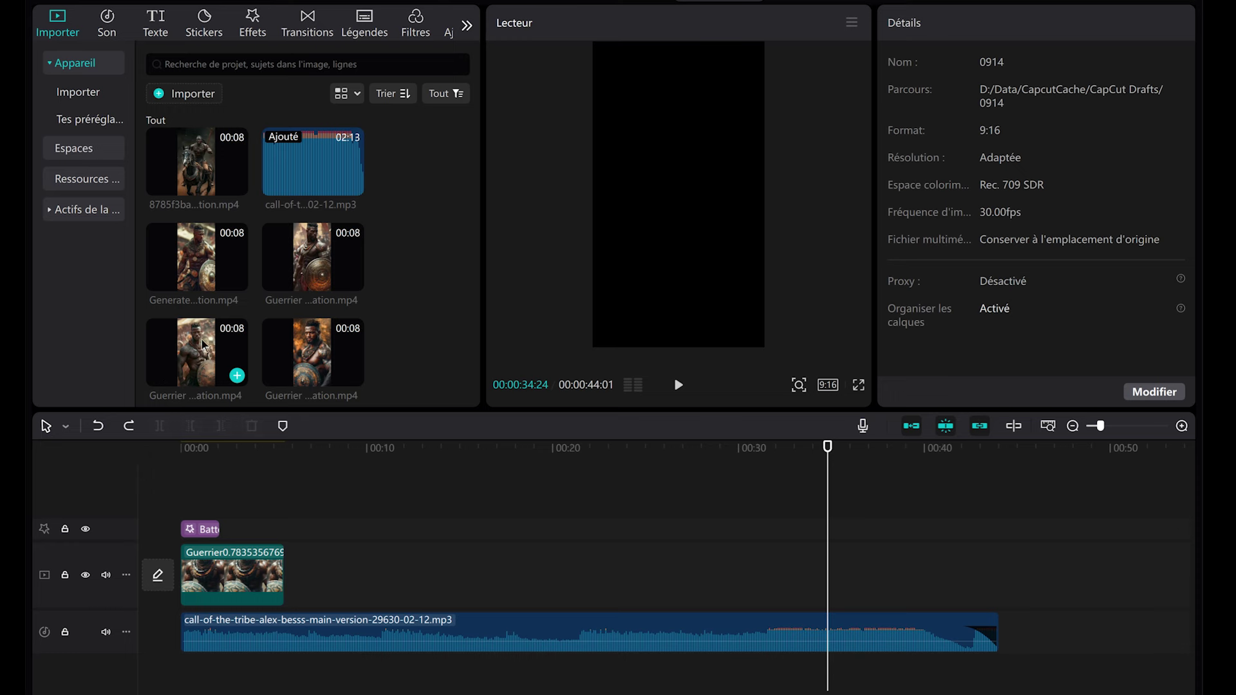
- Add the Guerrier 2024-08-29T09 44 56 animation after the first clip and trim its end to about 00:00:08:03
{"action": "left_click_drag", "start_coordinate": [203, 338], "coordinate": [281, 570]}
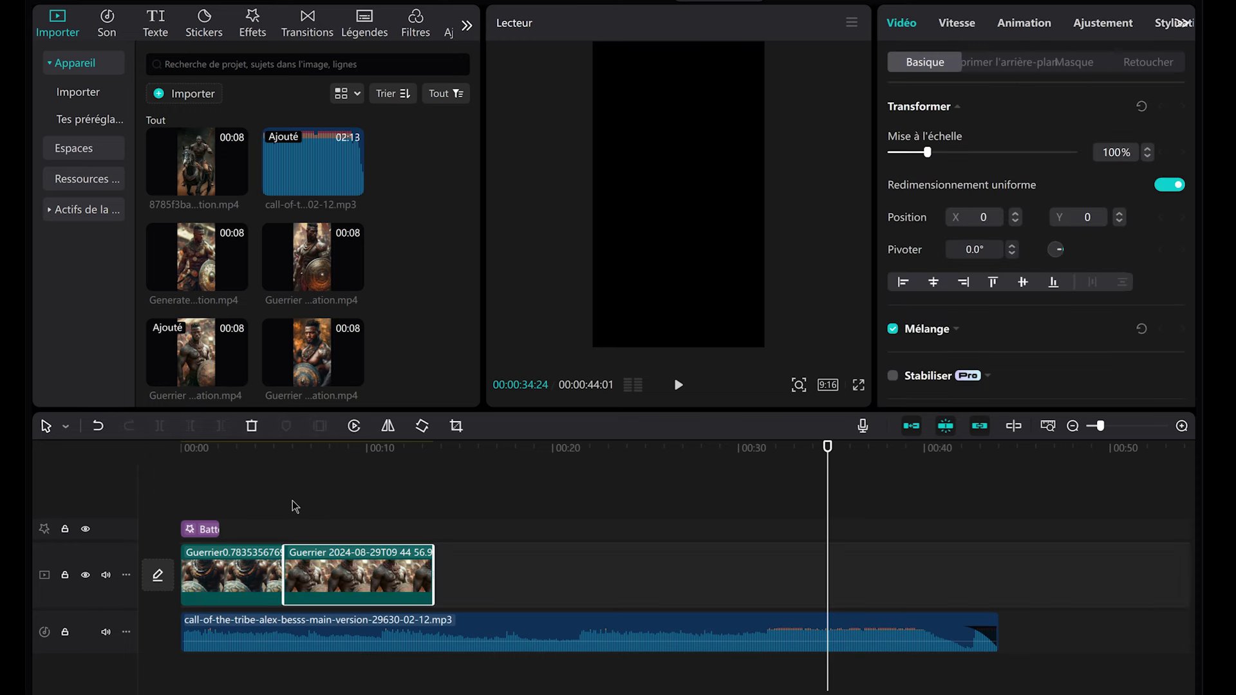
{"action": "left_click", "coordinate": [331, 513]}
{"action": "left_click_drag", "start_coordinate": [433, 568], "coordinate": [330, 568]}
{"action": "left_click", "coordinate": [360, 510]}
{"action": "left_click_drag", "start_coordinate": [329, 480], "coordinate": [296, 479]}
- Add the Floutage vertical transition between the first and second clips
{"action": "left_click", "coordinate": [317, 35]}
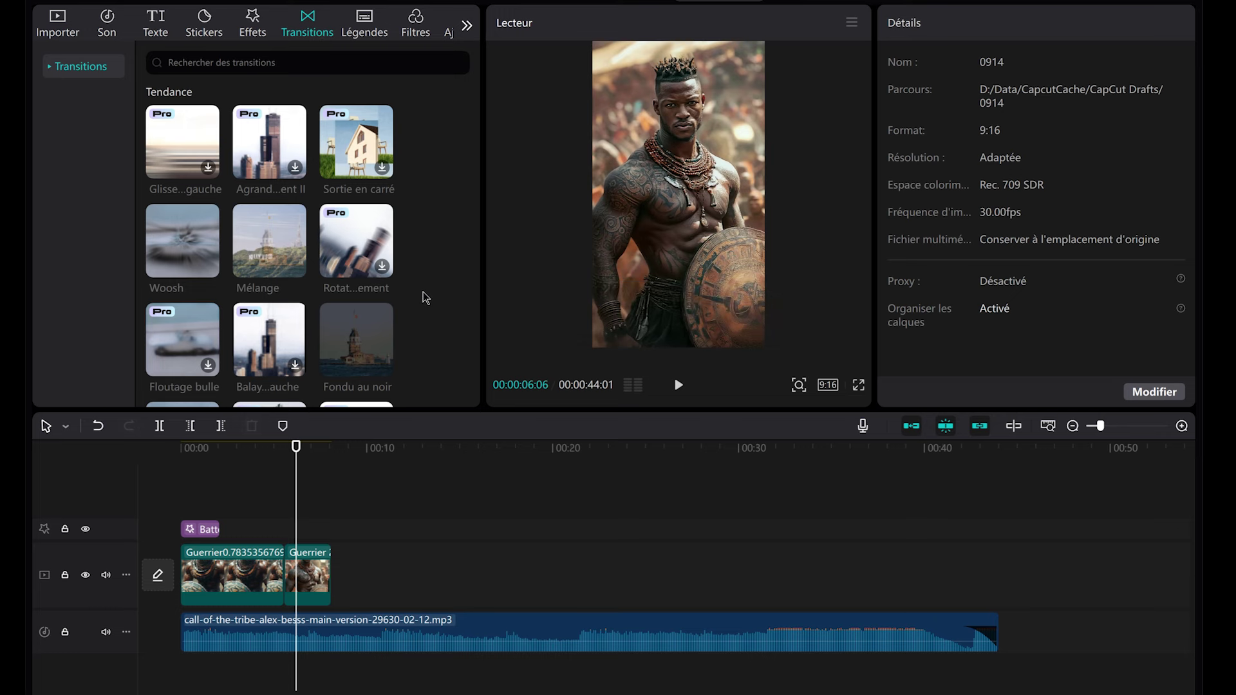
{"action": "scroll", "coordinate": [423, 292], "scroll_direction": "down", "scroll_amount": 2}
{"action": "scroll", "coordinate": [340, 300], "scroll_direction": "down", "scroll_amount": 3}
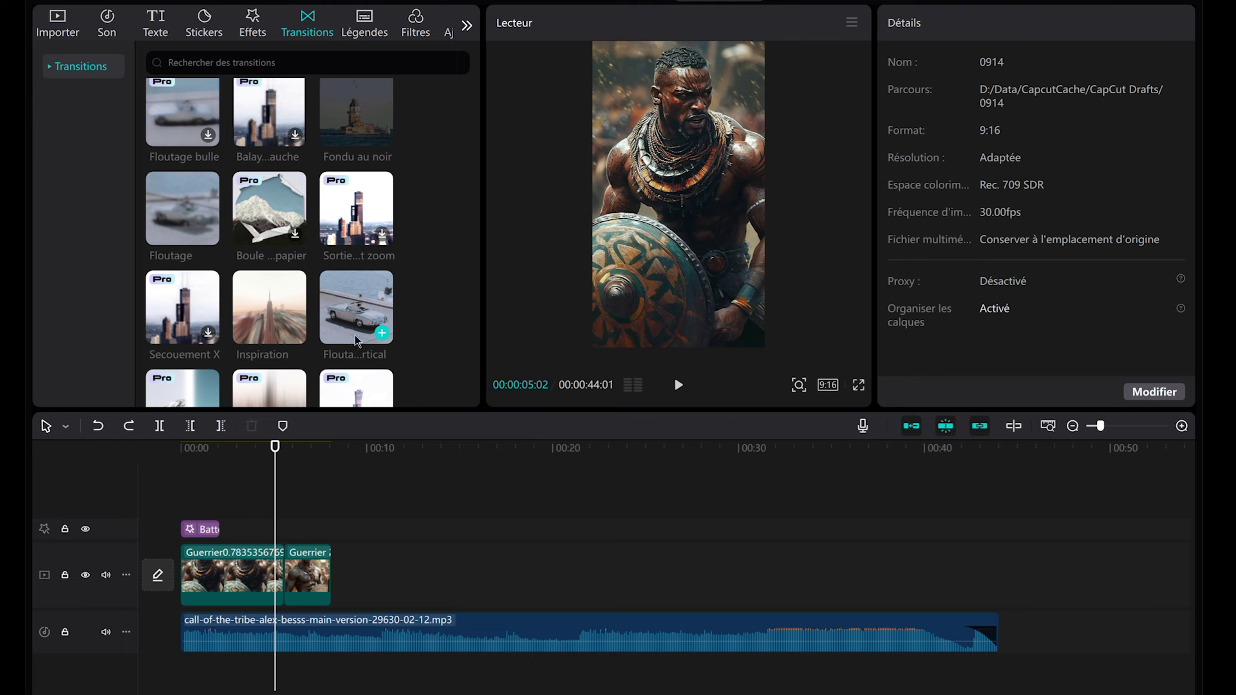
{"action": "mouse_move", "coordinate": [361, 311]}
{"action": "left_mouse_down"}
{"action": "mouse_move", "coordinate": [364, 371]}
{"action": "mouse_move", "coordinate": [273, 554]}
{"action": "left_mouse_up"}
{"action": "left_click", "coordinate": [281, 573]}
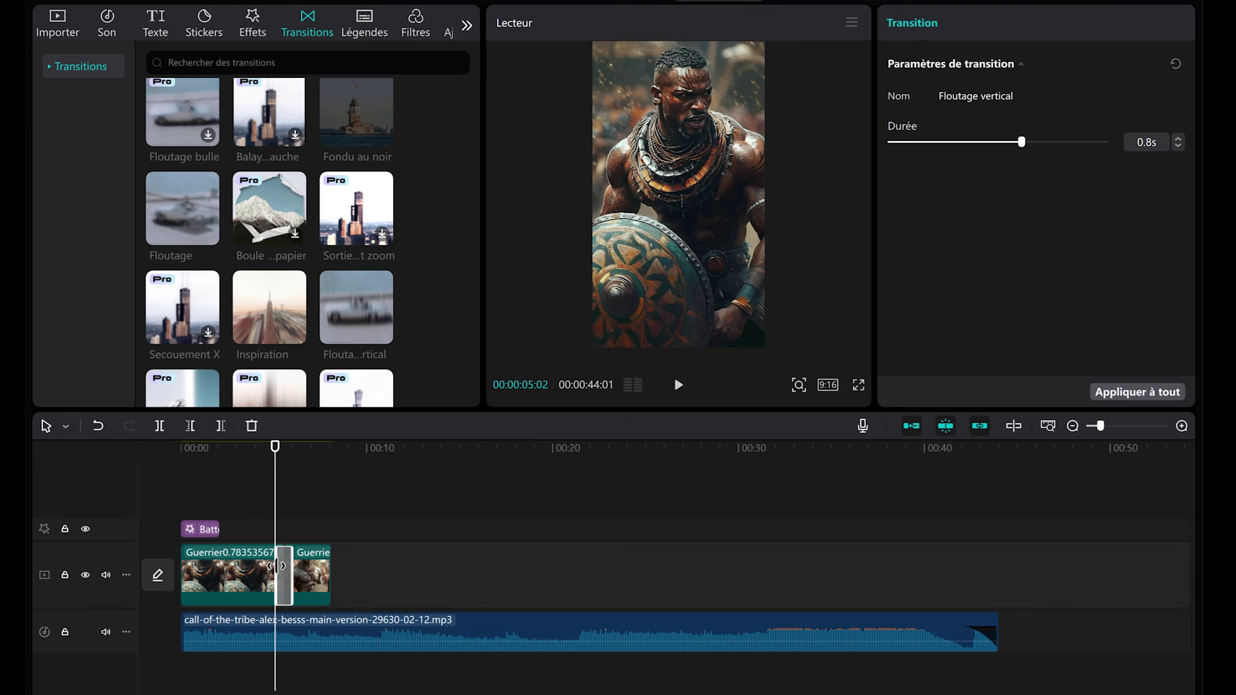
- Play through the Floutage vertical transition and set its duration to 0.5 s
{"action": "left_click", "coordinate": [257, 448]}
{"action": "key", "text": "space"}
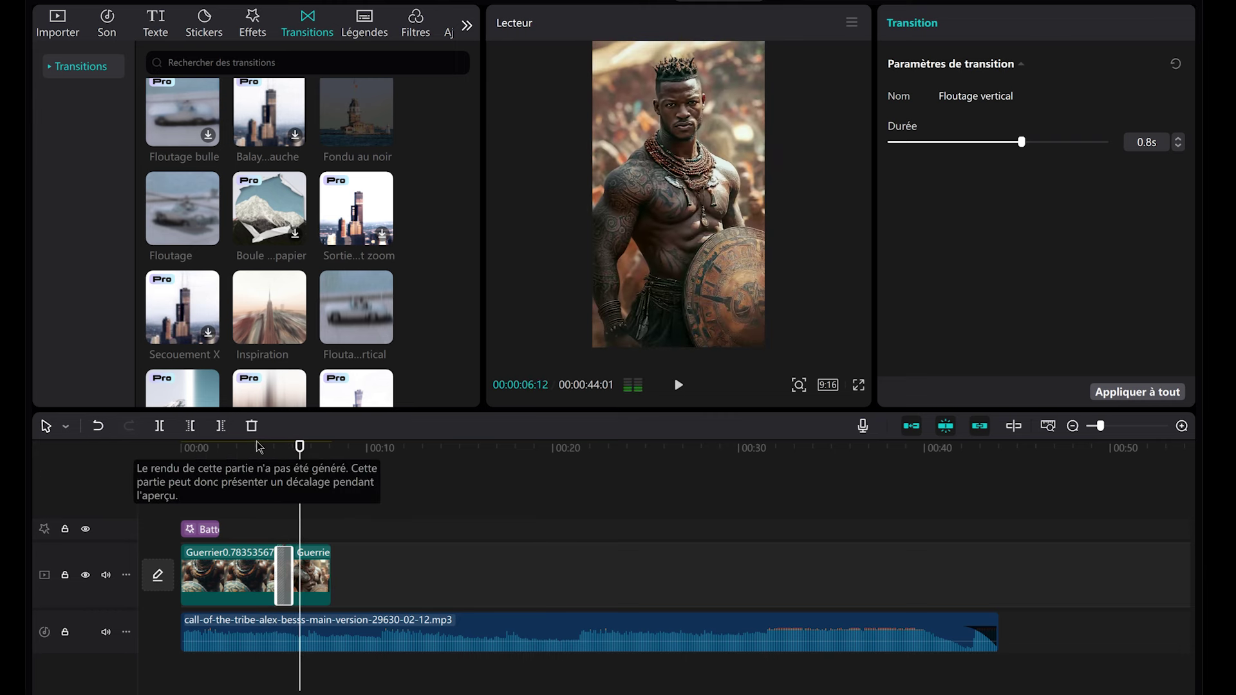
{"action": "key", "text": "space"}
{"action": "left_click_drag", "start_coordinate": [1021, 139], "coordinate": [1036, 141]}
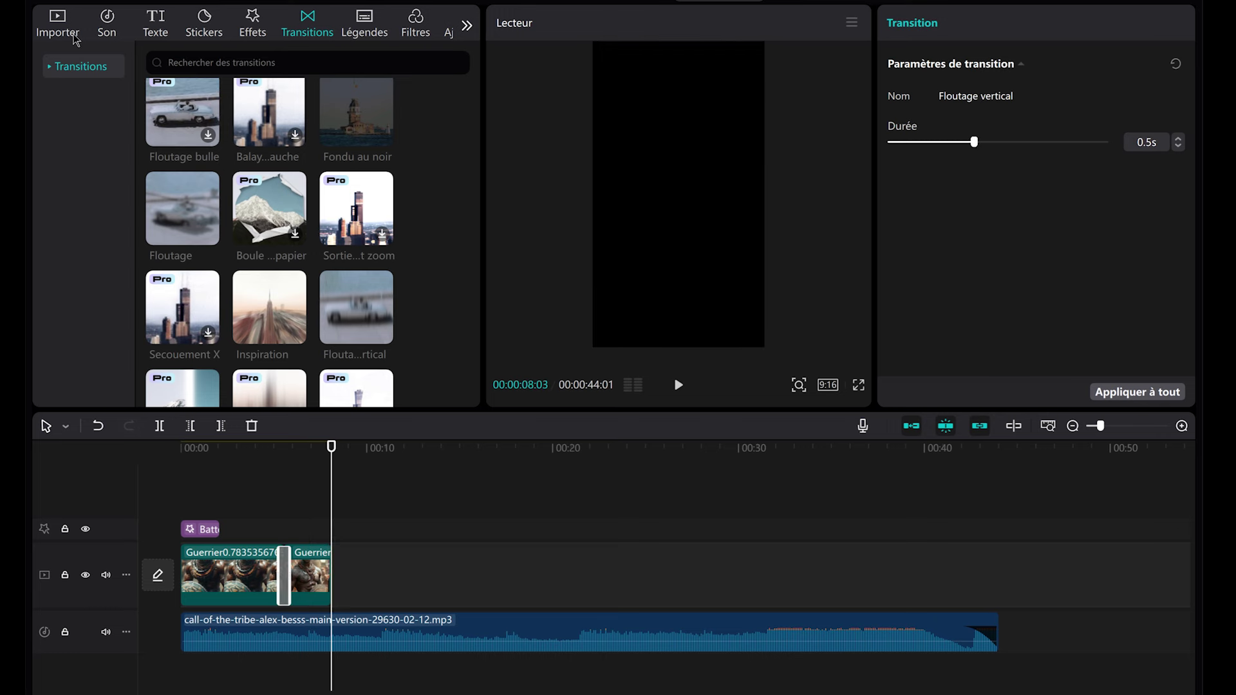
- Add the Guerrier 2024-08-29T09 46 03 animation after the second clip and place a lengthened Mélange transition between them
{"action": "left_click", "coordinate": [73, 30]}
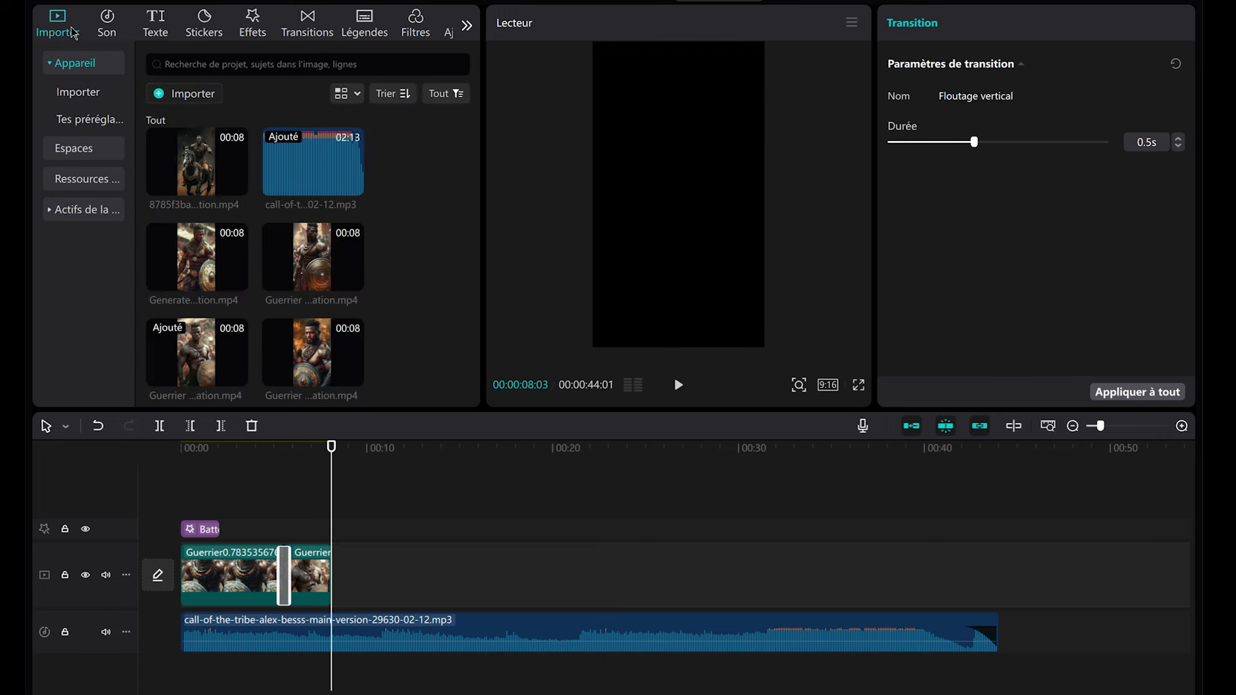
{"action": "left_click_drag", "start_coordinate": [325, 370], "coordinate": [330, 574]}
{"action": "left_click", "coordinate": [311, 30]}
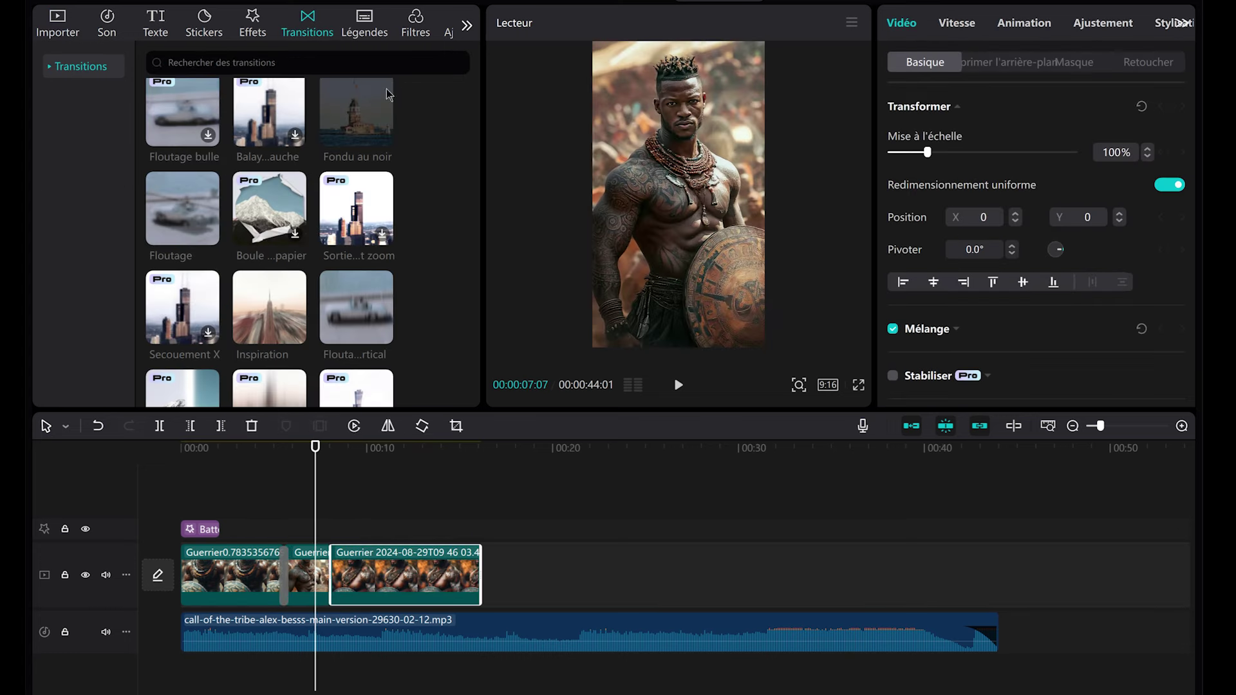
{"action": "scroll", "coordinate": [448, 179], "scroll_direction": "up", "scroll_amount": 3}
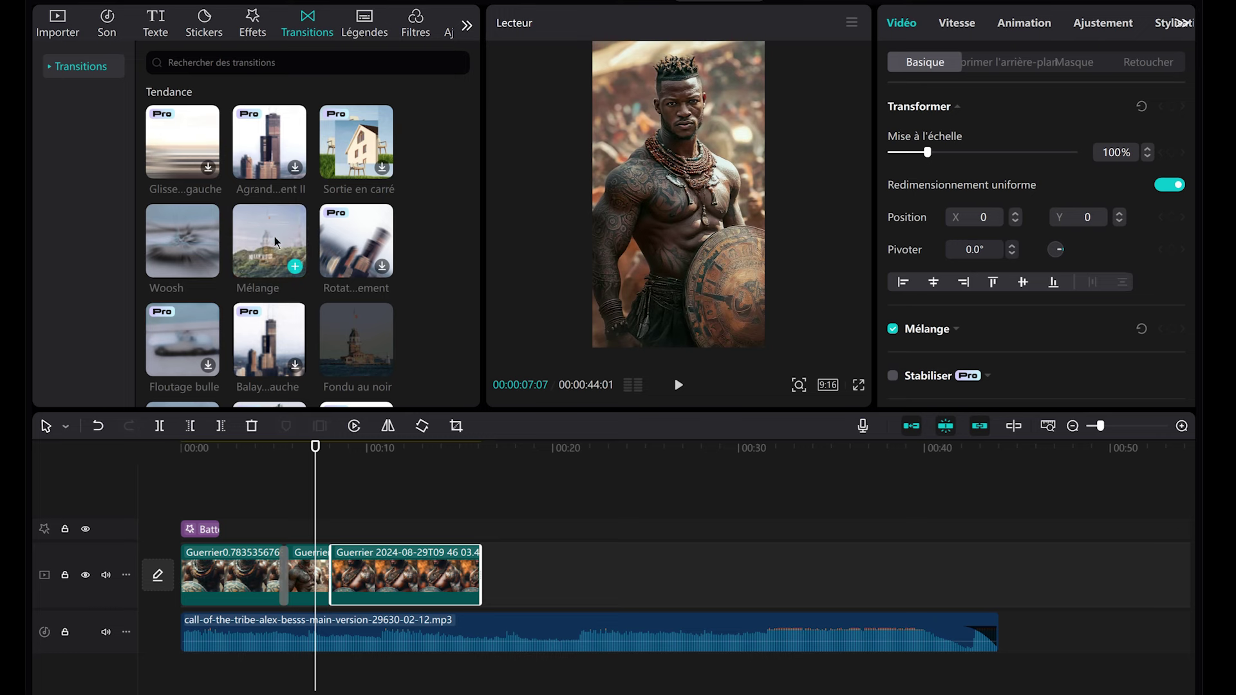
{"action": "left_click_drag", "start_coordinate": [273, 234], "coordinate": [329, 583]}
{"action": "left_click_drag", "start_coordinate": [959, 150], "coordinate": [1048, 160]}
- Trim the third clip's end to just under 11 seconds and add the 8785f3ba horseman animation after it
{"action": "left_click", "coordinate": [384, 573]}
{"action": "key", "text": "w"}
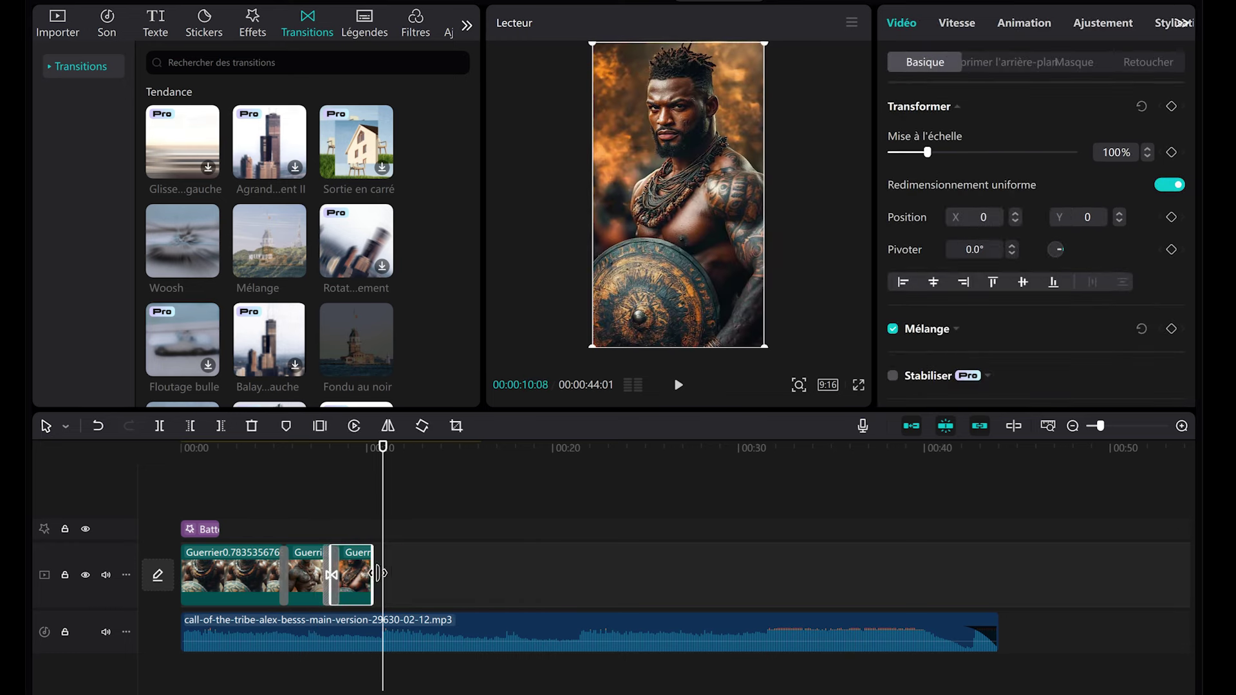
{"action": "left_click", "coordinate": [57, 22]}
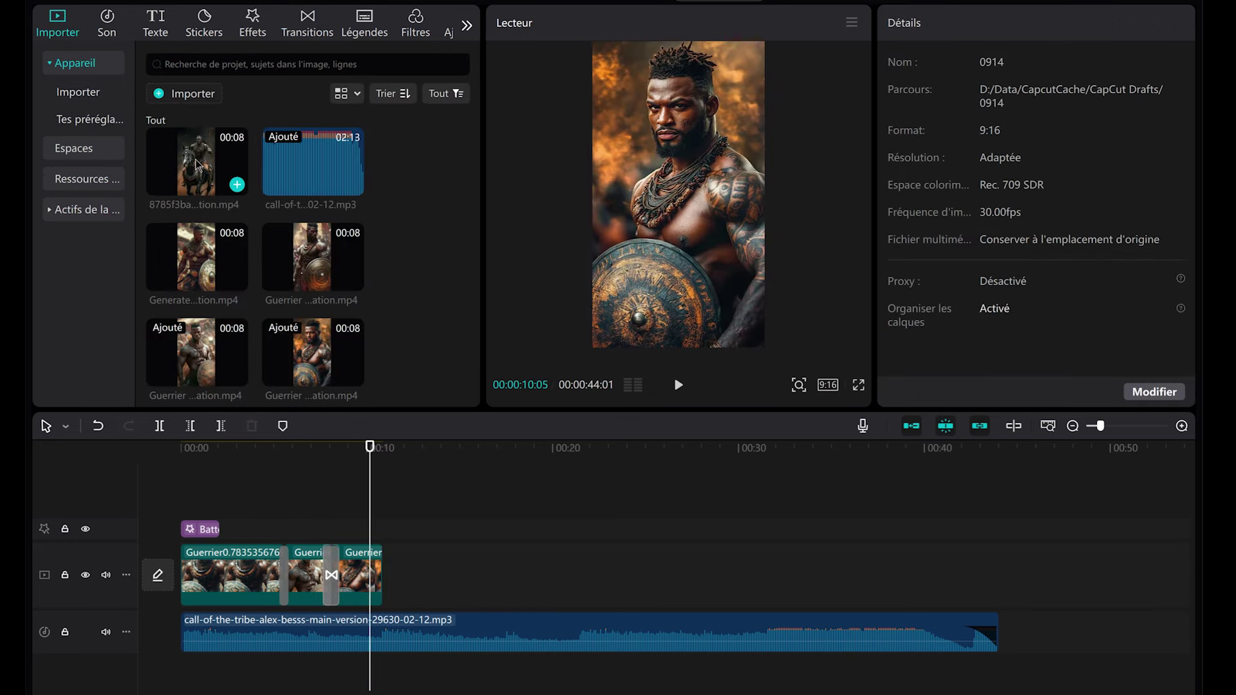
{"action": "left_click_drag", "start_coordinate": [197, 161], "coordinate": [379, 573]}
{"action": "mouse_move", "coordinate": [369, 473]}
{"action": "left_mouse_down"}
{"action": "mouse_move", "coordinate": [397, 473]}
{"action": "mouse_move", "coordinate": [383, 467]}
{"action": "left_mouse_up"}
- Add the Fondu au noir transition before the horseman clip, set its duration to 1.0 s and play it back
{"action": "left_click", "coordinate": [258, 23]}
{"action": "left_click", "coordinate": [309, 26]}
{"action": "scroll", "coordinate": [358, 197], "scroll_direction": "down", "scroll_amount": 5}
{"action": "left_click_drag", "start_coordinate": [359, 196], "coordinate": [384, 573]}
{"action": "left_click_drag", "start_coordinate": [958, 140], "coordinate": [1048, 142]}
{"action": "left_click", "coordinate": [359, 462]}
{"action": "key", "text": "space"}
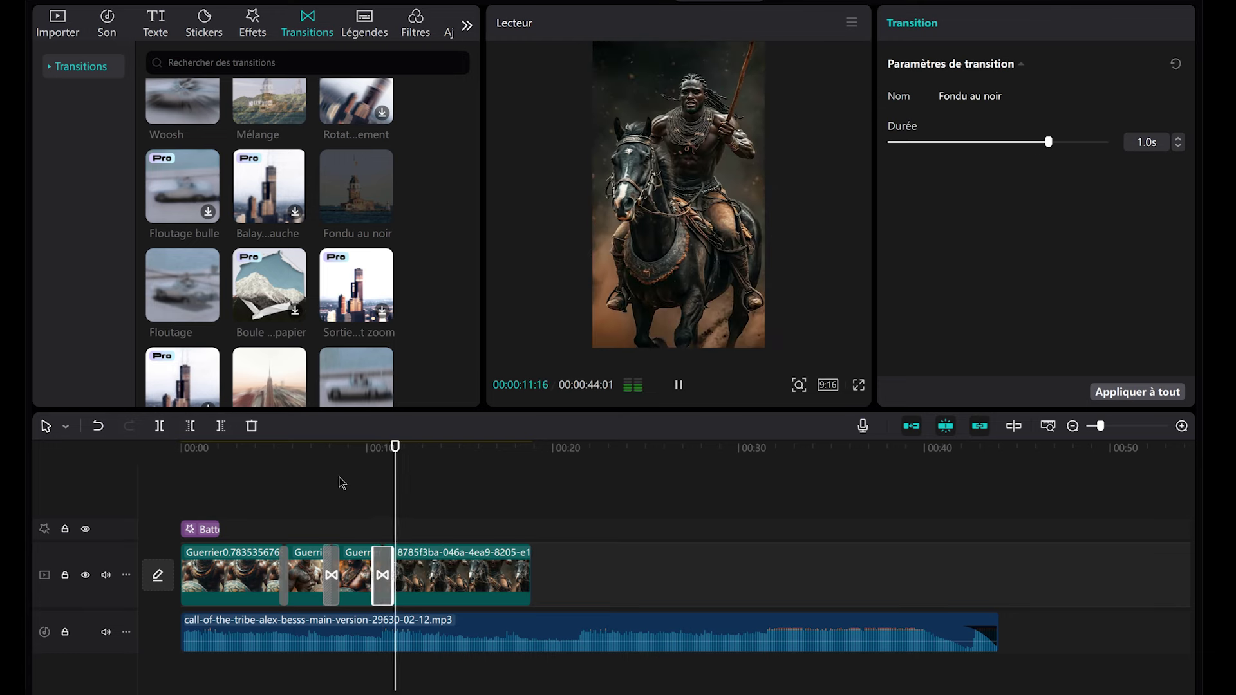
{"action": "key", "text": "space"}
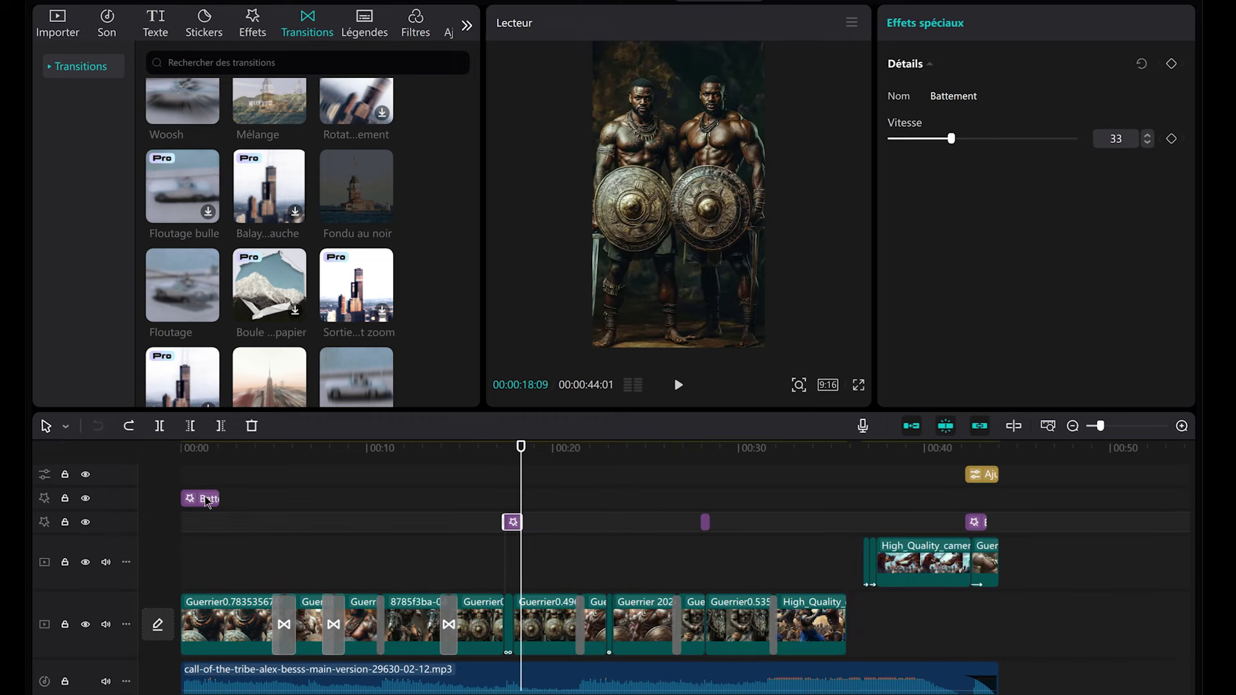
- Review the completed timeline from the opening Battement effect through the main clips to the adjustment layer over the ending
{"action": "left_click", "coordinate": [207, 501]}
{"action": "left_click_drag", "start_coordinate": [216, 464], "coordinate": [499, 468]}
{"action": "left_click_drag", "start_coordinate": [770, 464], "coordinate": [803, 475]}
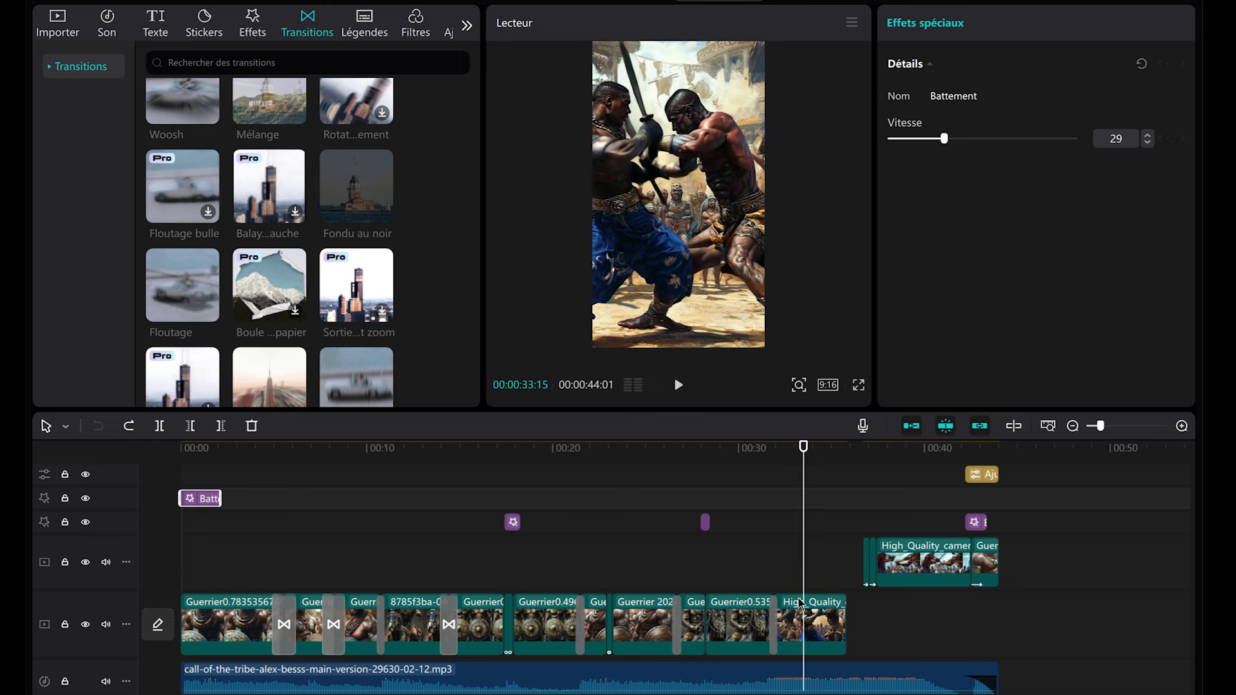
{"action": "left_click", "coordinate": [806, 624]}
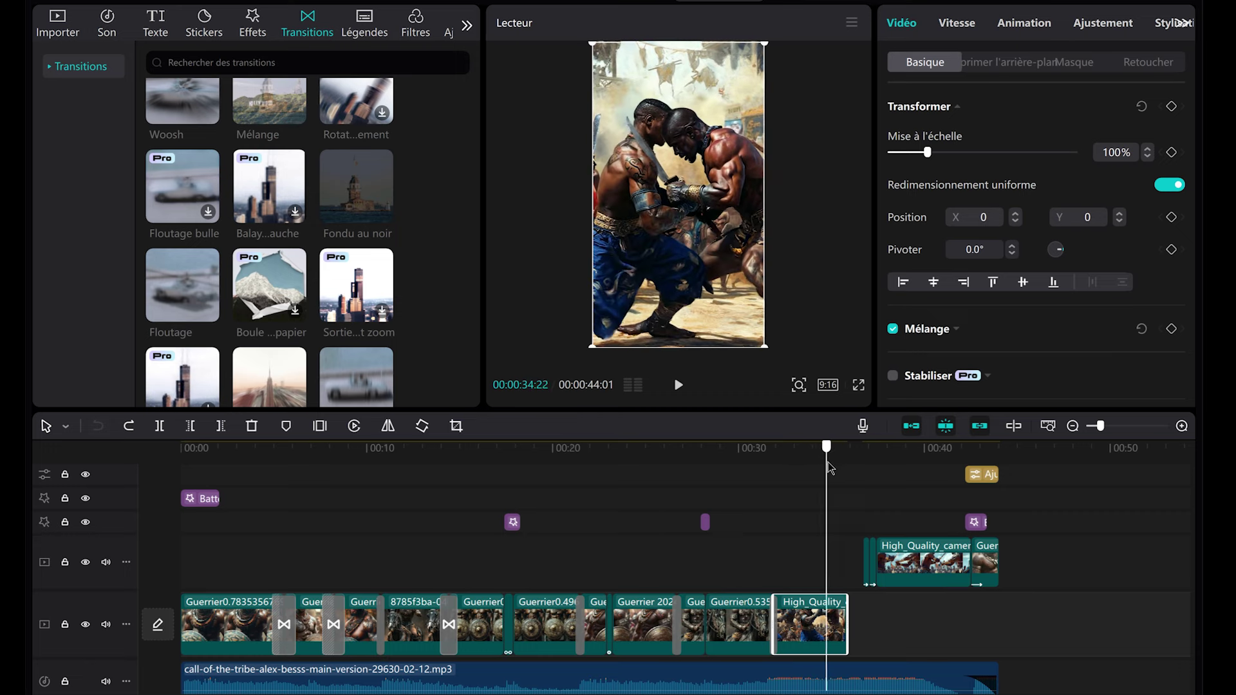
{"action": "left_click", "coordinate": [982, 474]}
- Try a custom adjustment layer over the final clip with saturation 25 and contrast 25, and delete that layer
{"action": "left_click", "coordinate": [465, 27]}
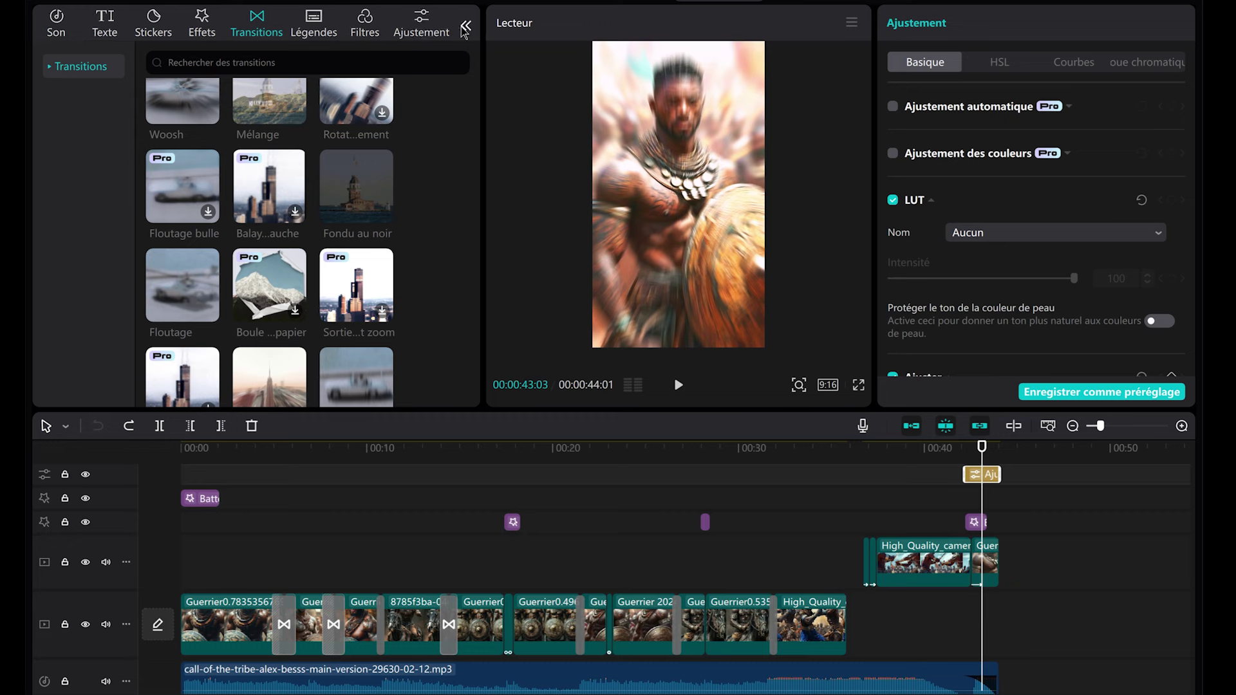
{"action": "left_click", "coordinate": [421, 26]}
{"action": "left_click_drag", "start_coordinate": [221, 107], "coordinate": [952, 470]}
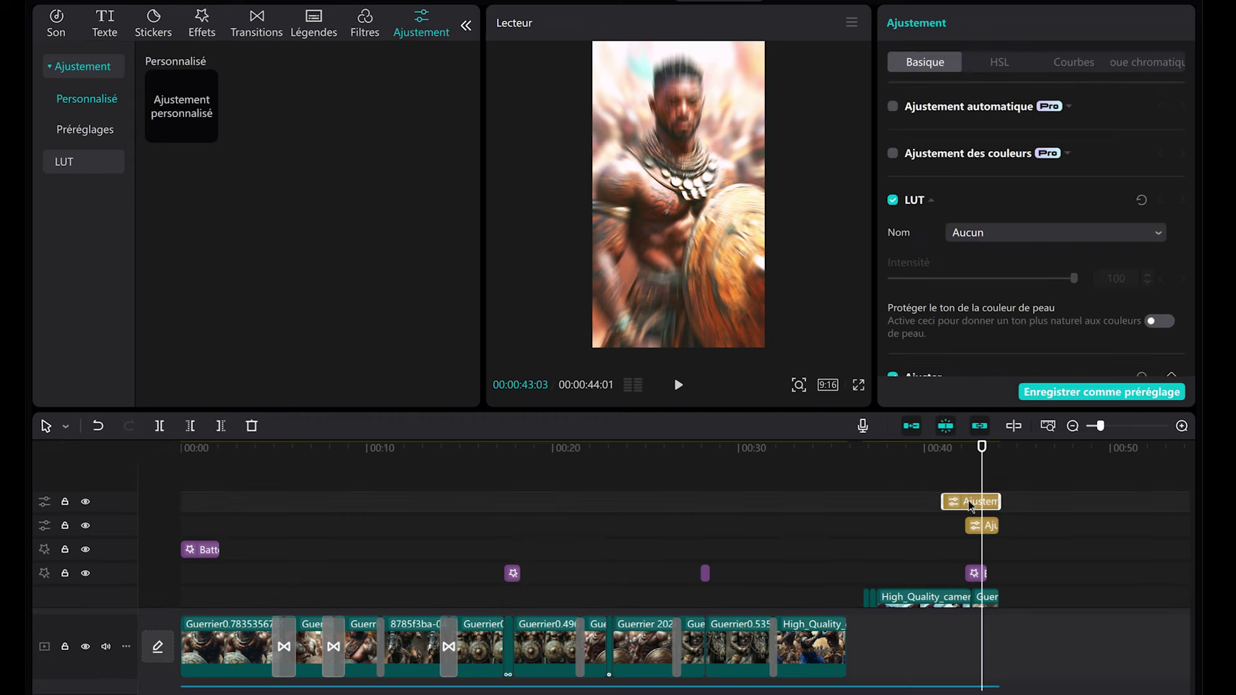
{"action": "scroll", "coordinate": [1041, 208], "scroll_direction": "down", "scroll_amount": 5}
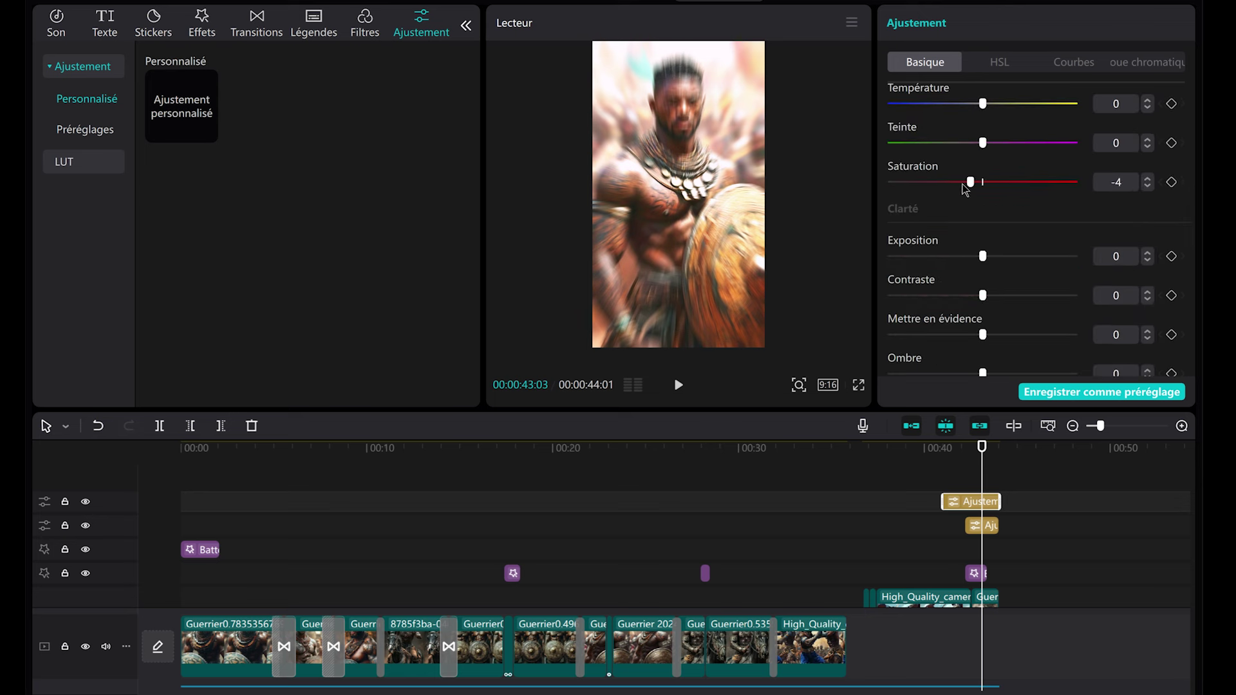
{"action": "left_click_drag", "start_coordinate": [1015, 258], "coordinate": [1029, 305]}
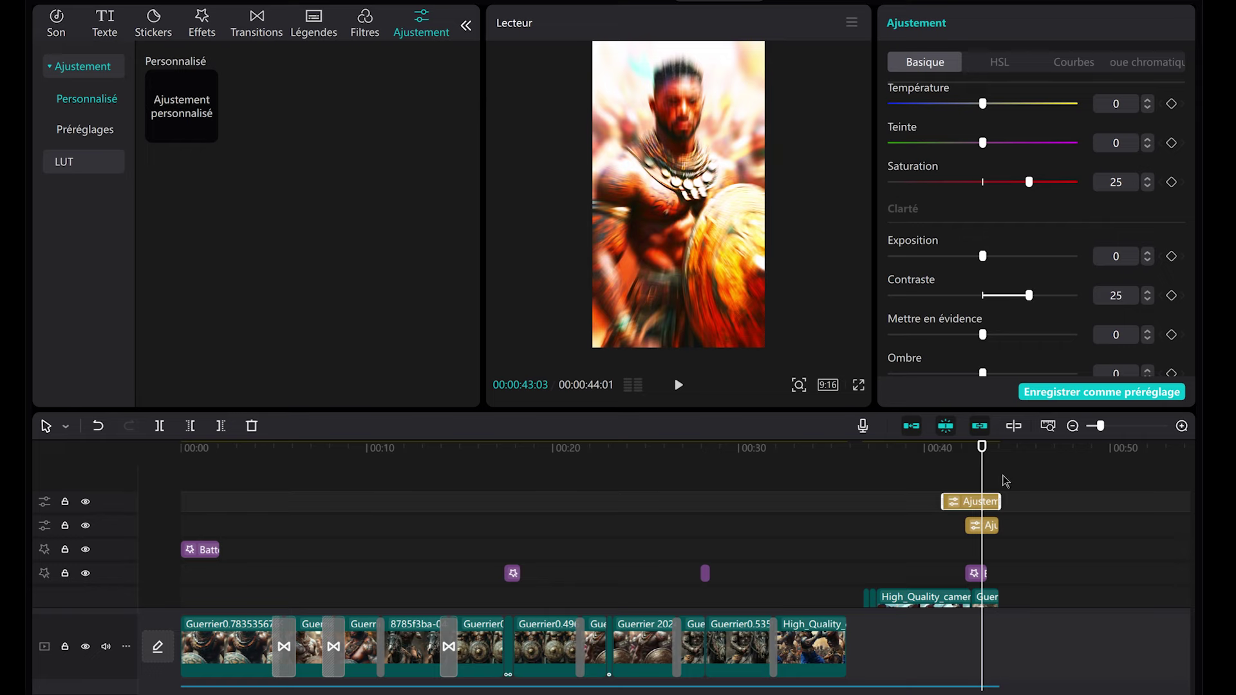
{"action": "key", "text": "Delete"}
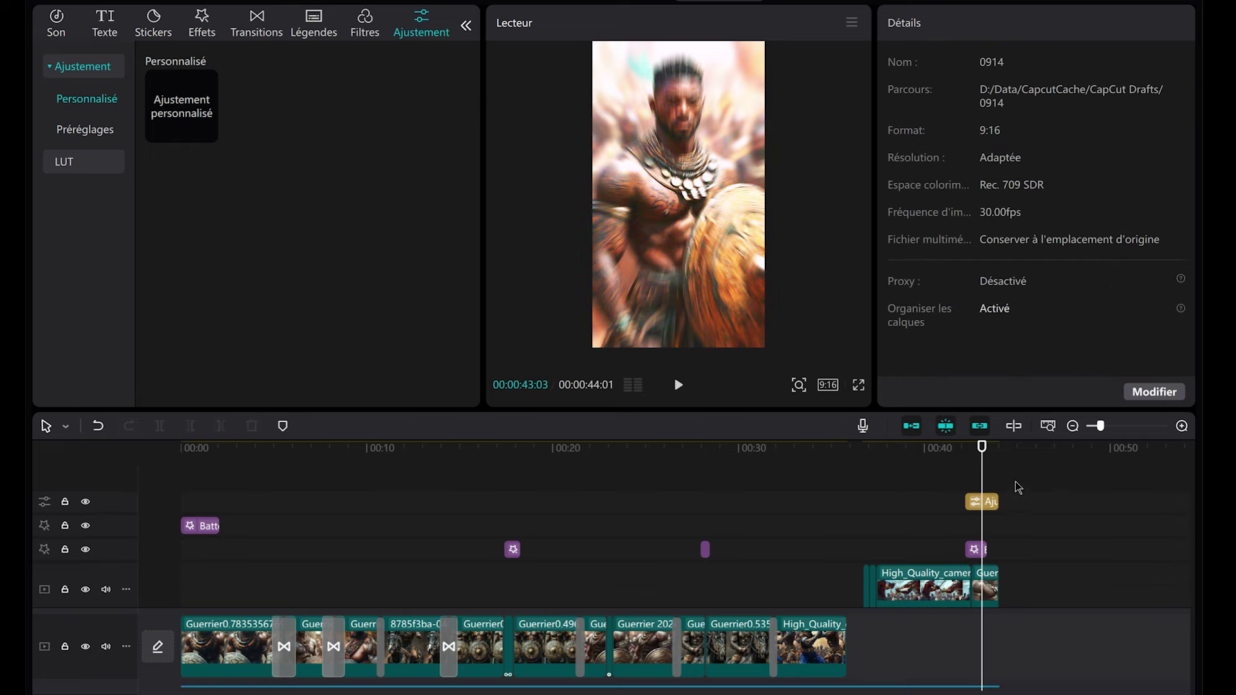